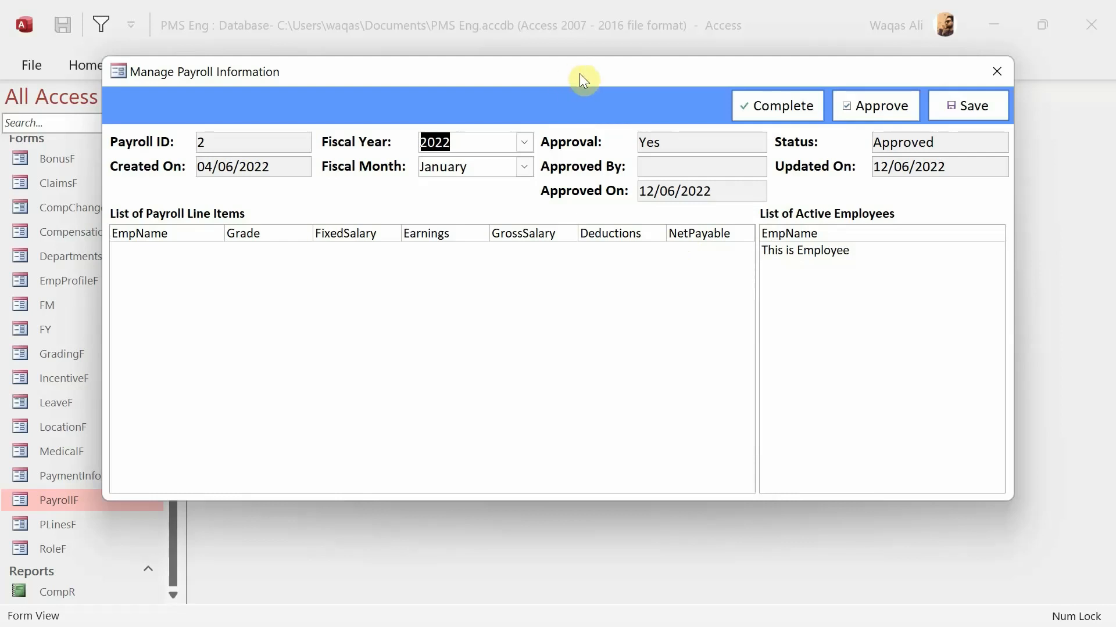
Switch the payroll form to Design View, and open the PLinesF form to examine its fields before closing it
right_click(528, 85)
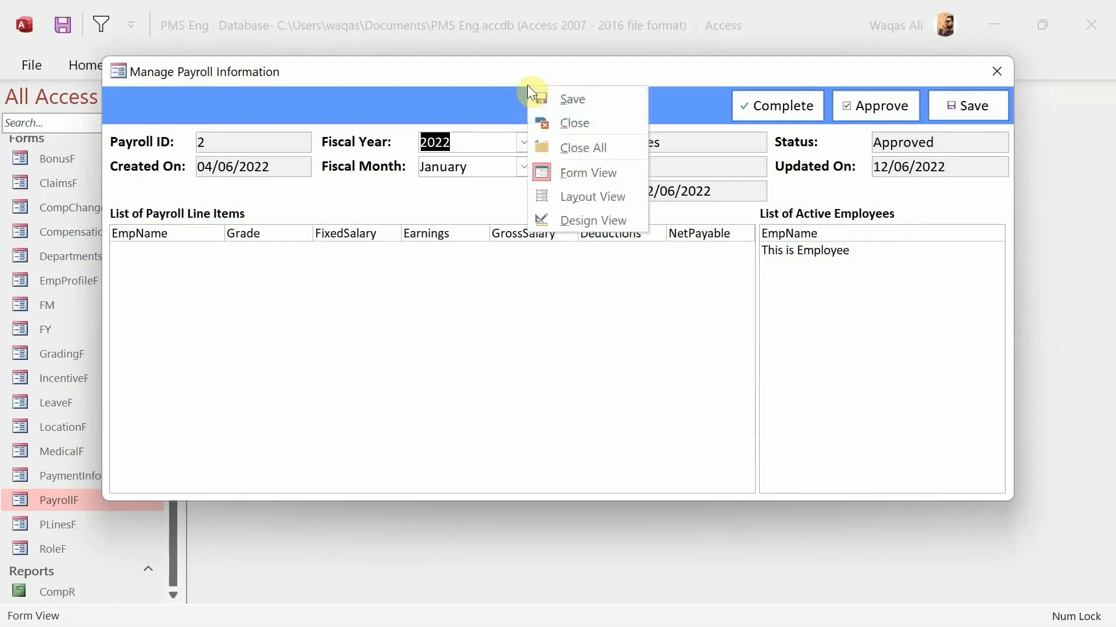
click(592, 221)
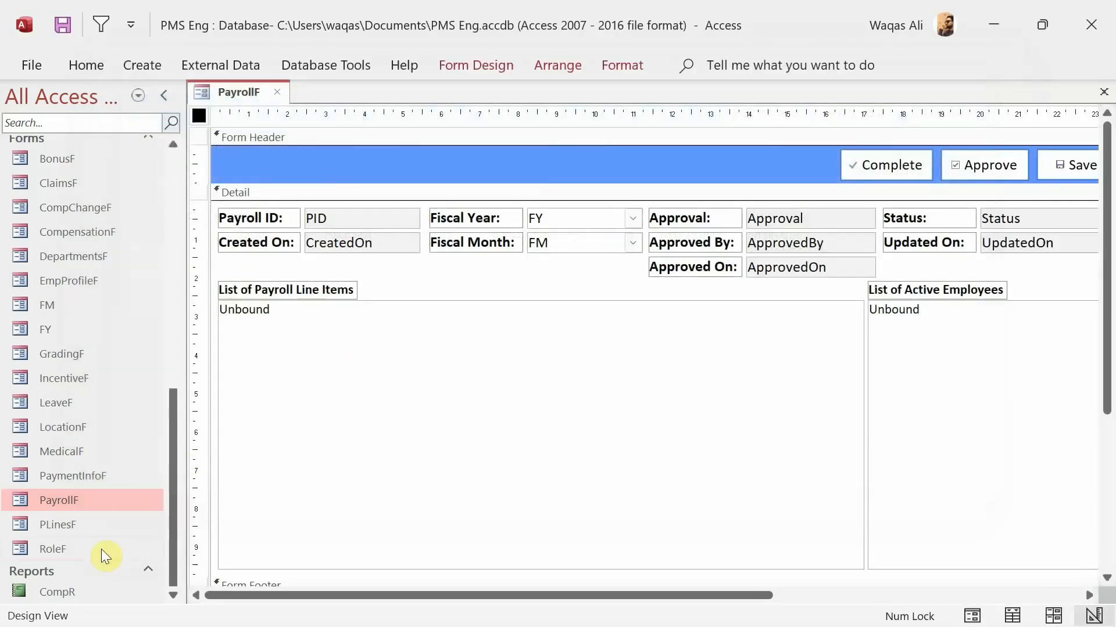
click(106, 525)
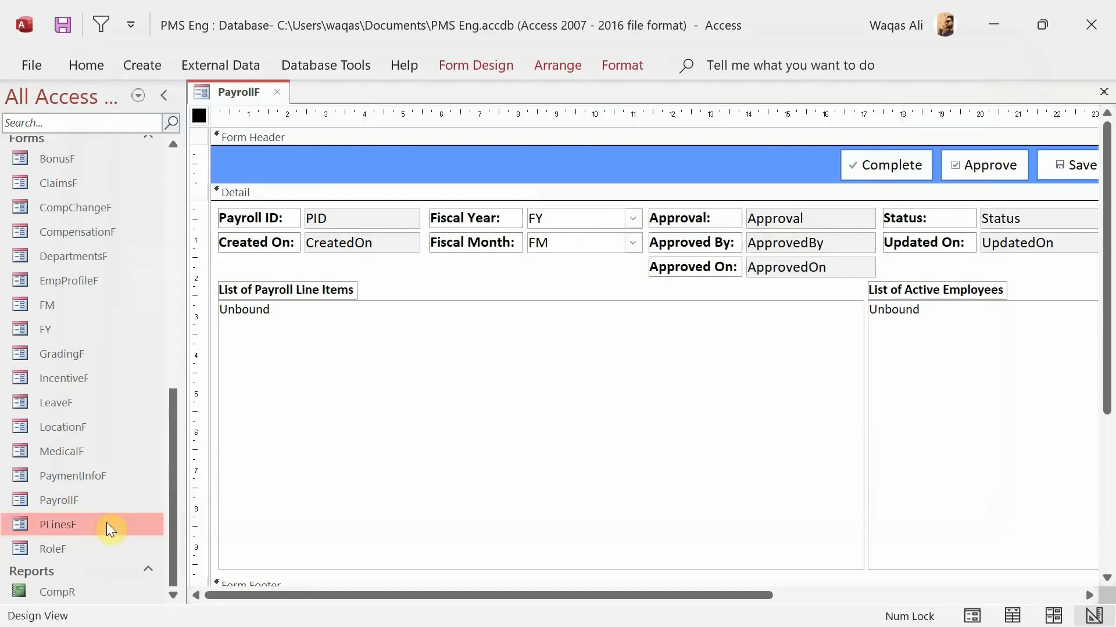
double_click(107, 525)
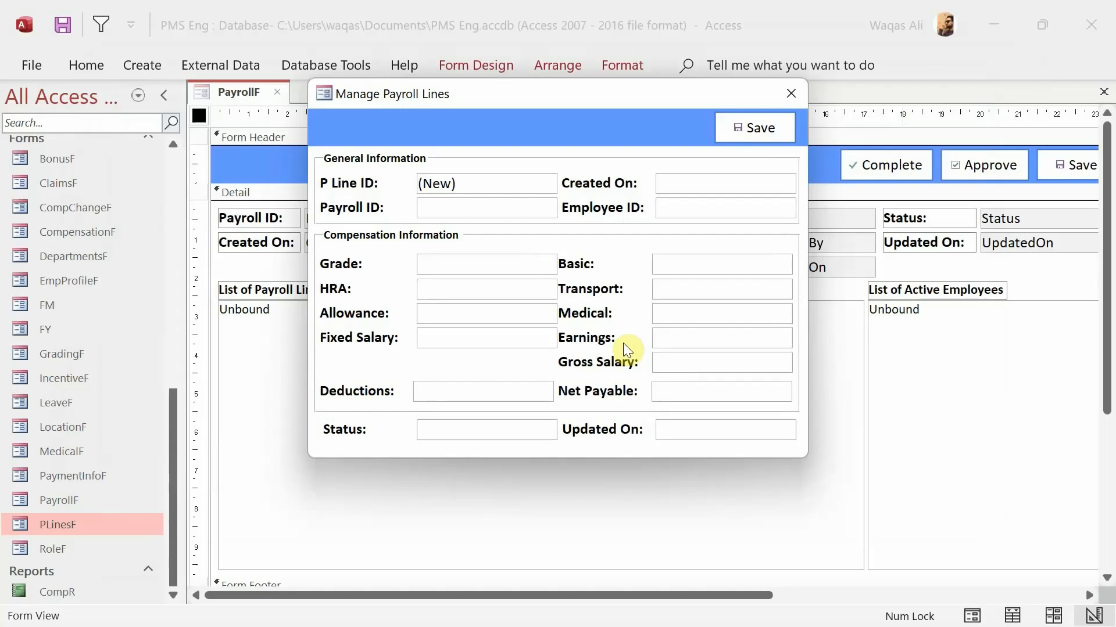
click(785, 102)
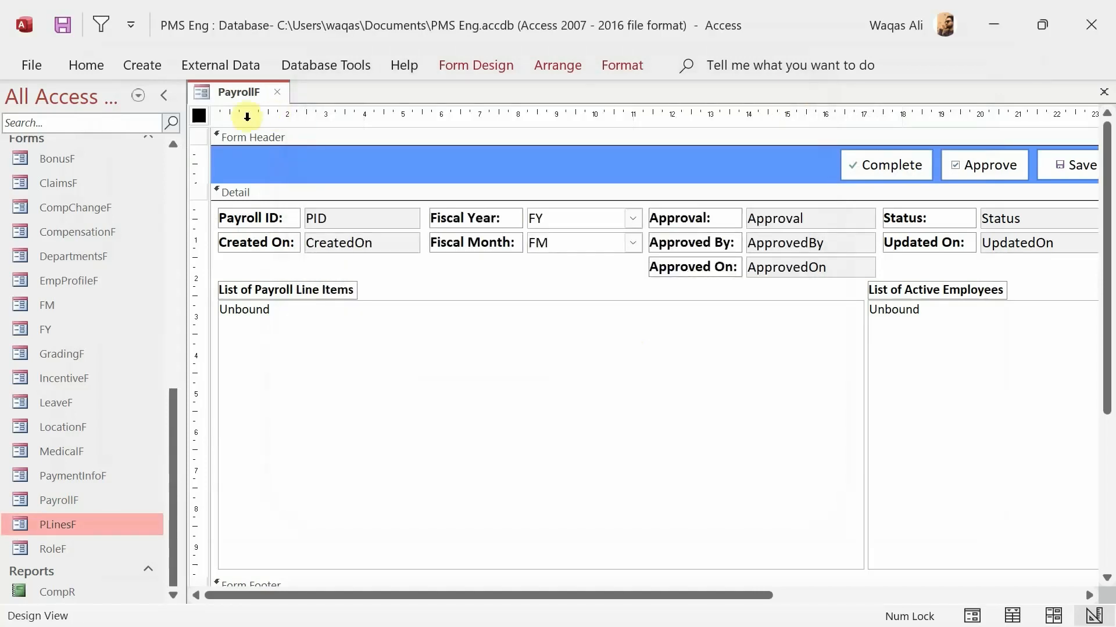
Return the payroll form to Form View, select the listed employee under List of Active Employees, and close the form
right_click(232, 98)
click(293, 220)
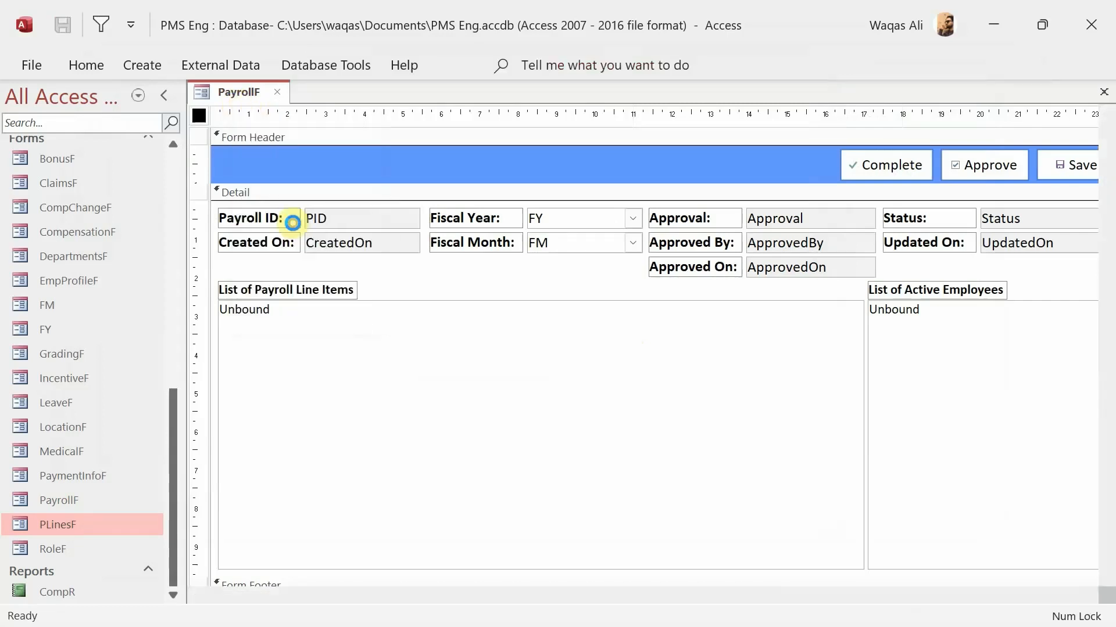
drag(602, 132, 523, 123)
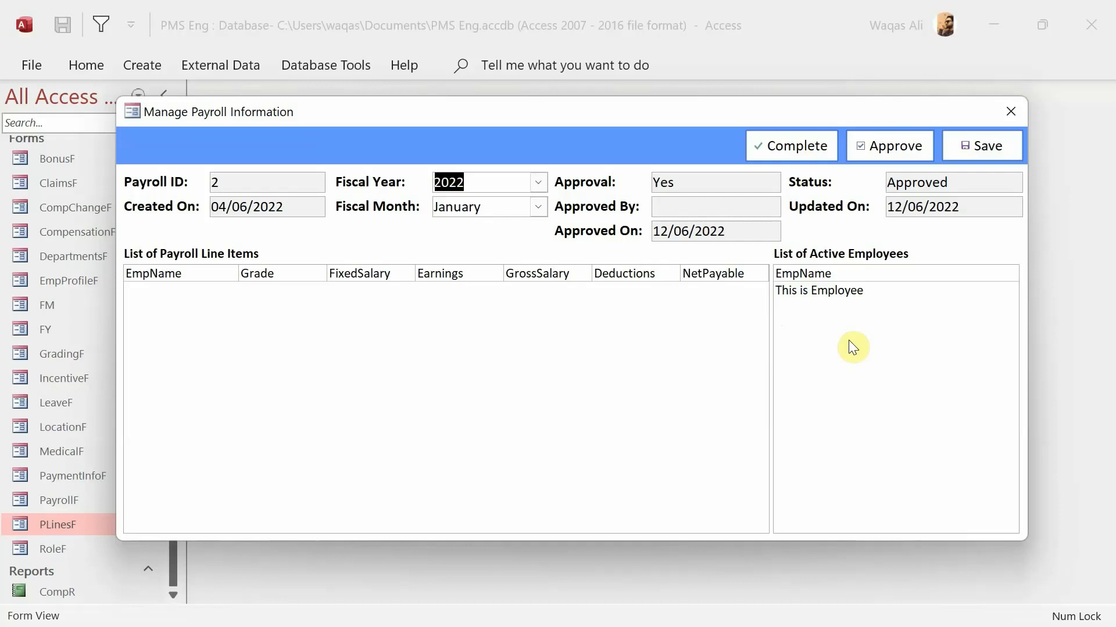
click(817, 299)
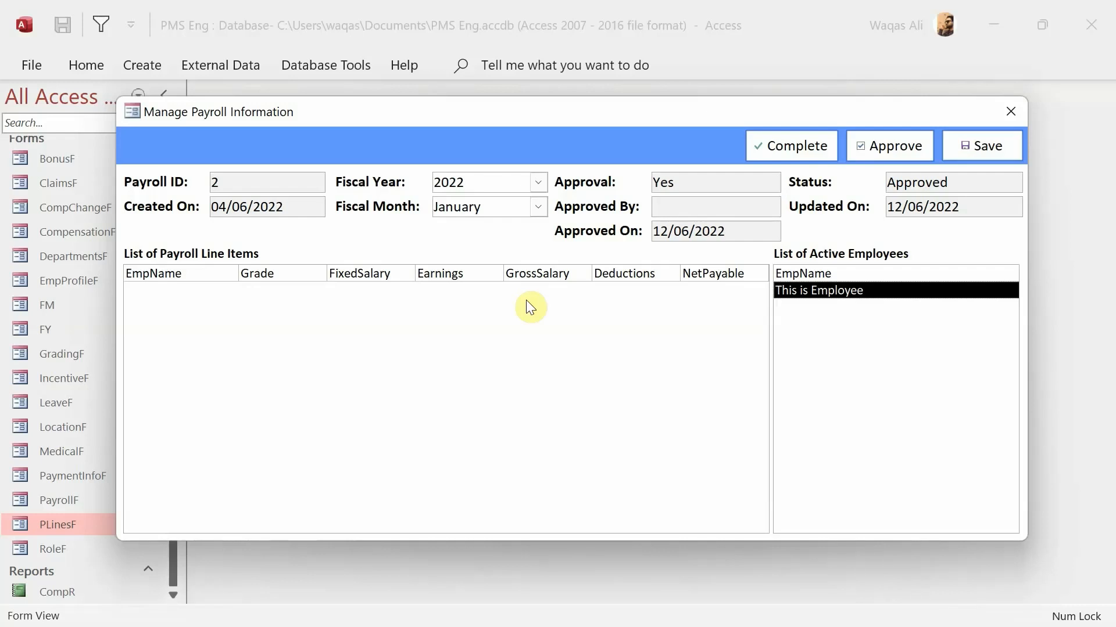
click(999, 115)
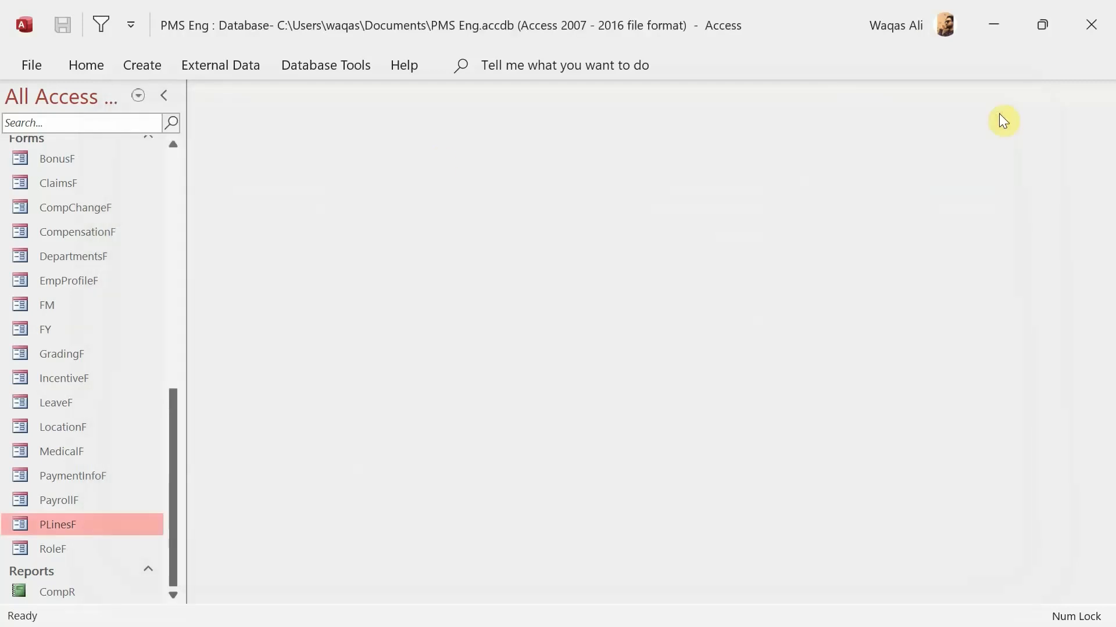
Open the FlowT and Compensation tables and examine their columns, including the salary components and status in Compensation
click(179, 198)
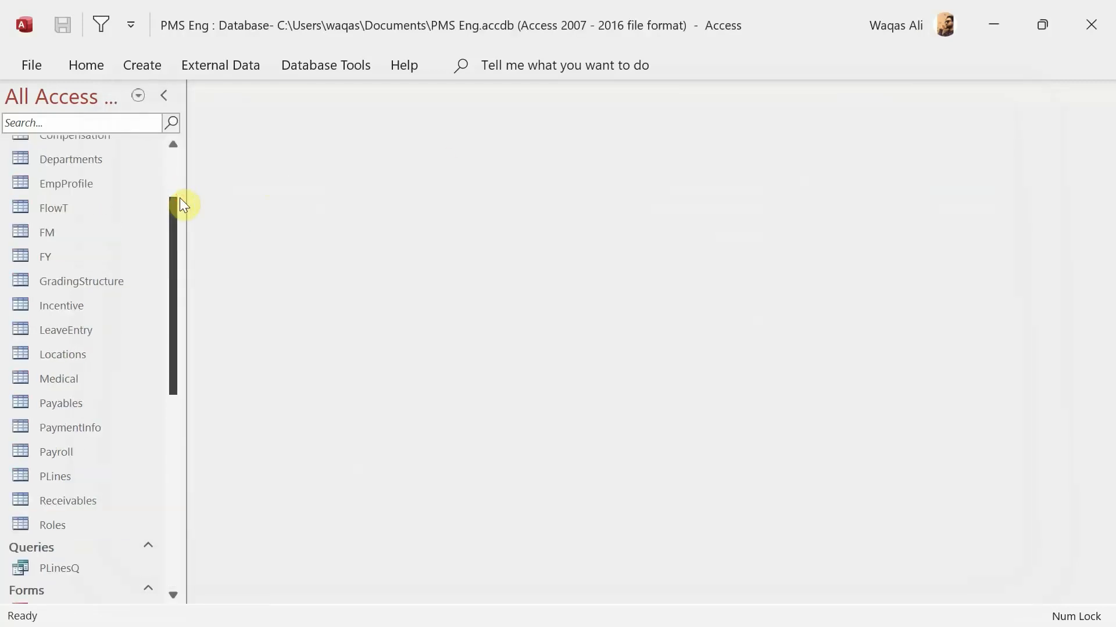
double_click(100, 211)
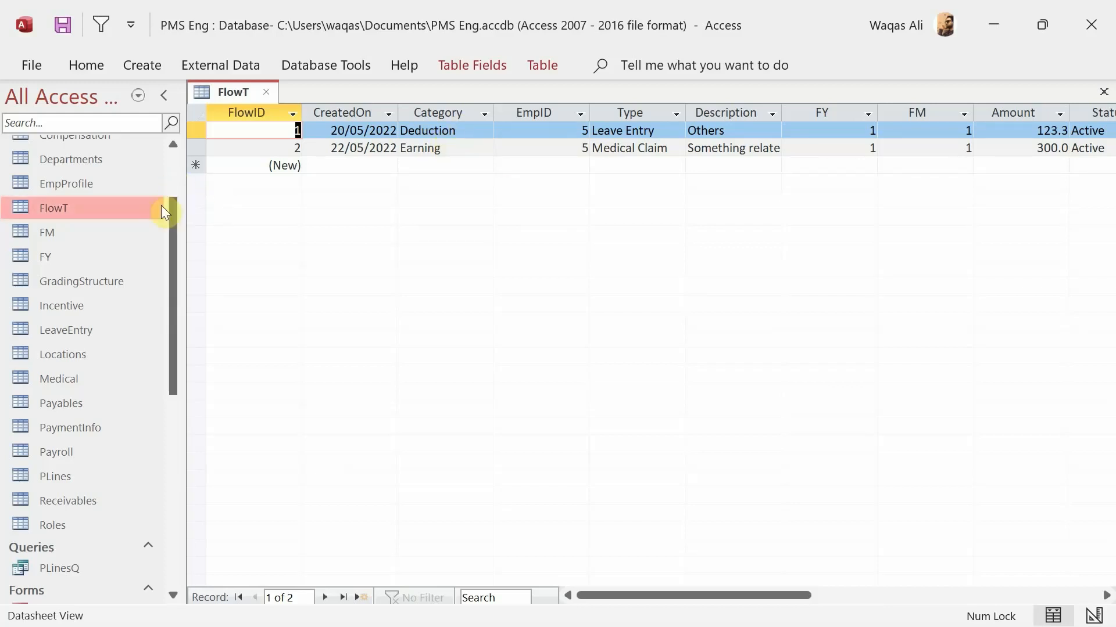
click(172, 190)
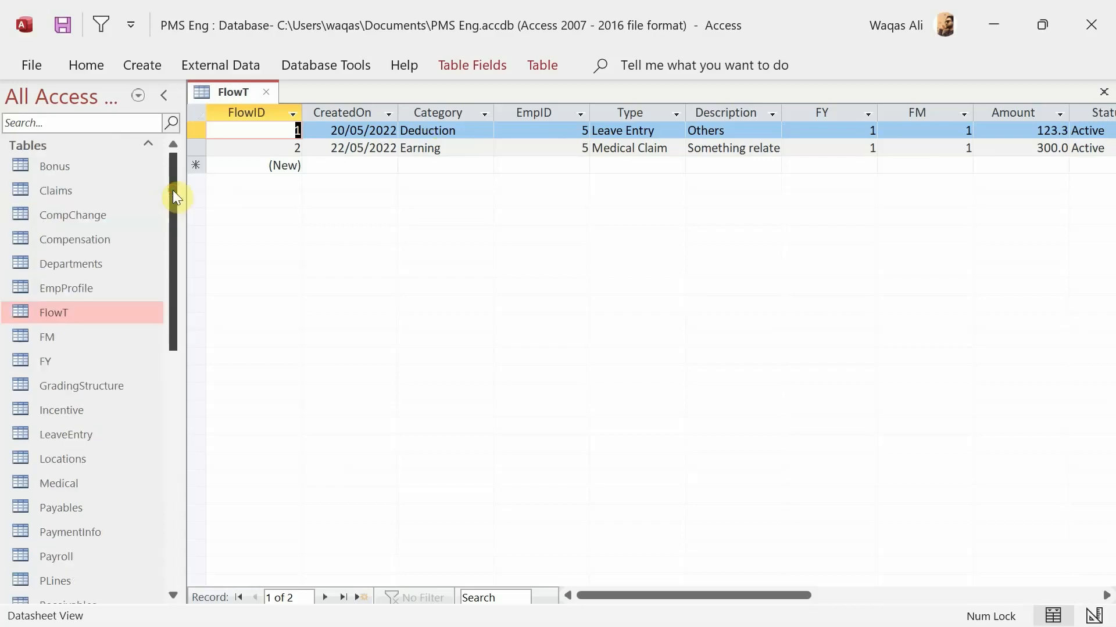
click(81, 238)
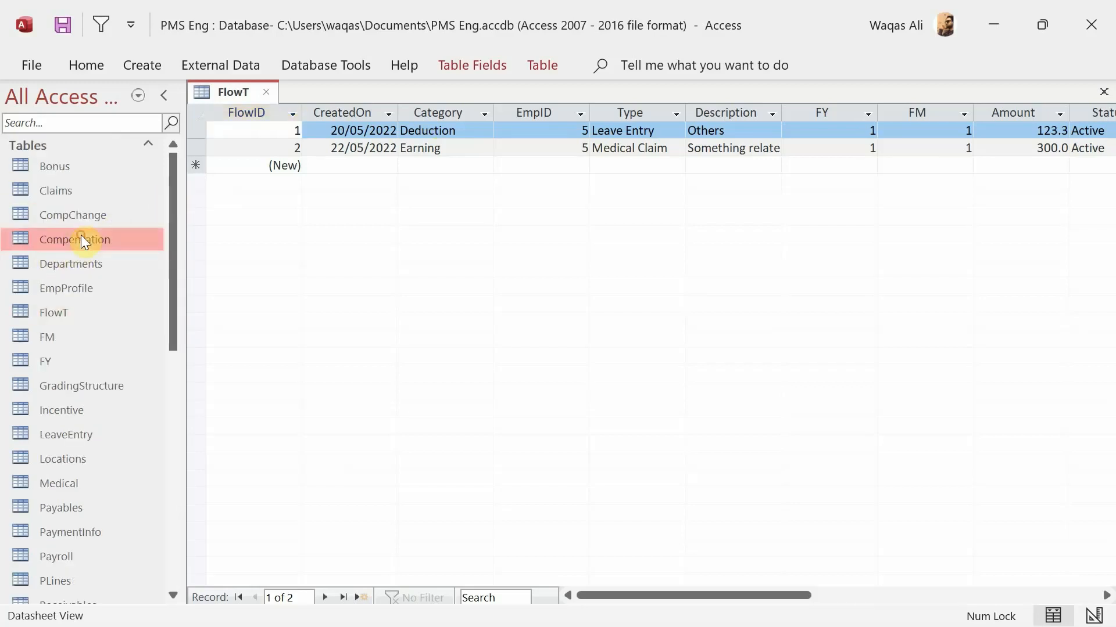
double_click(81, 238)
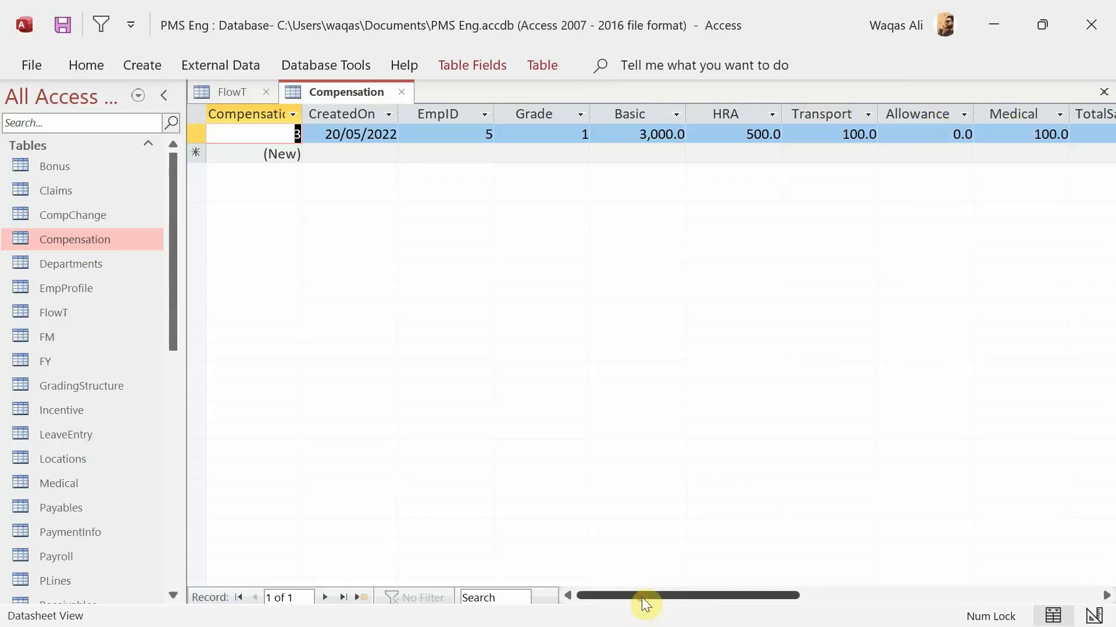
drag(641, 597, 700, 608)
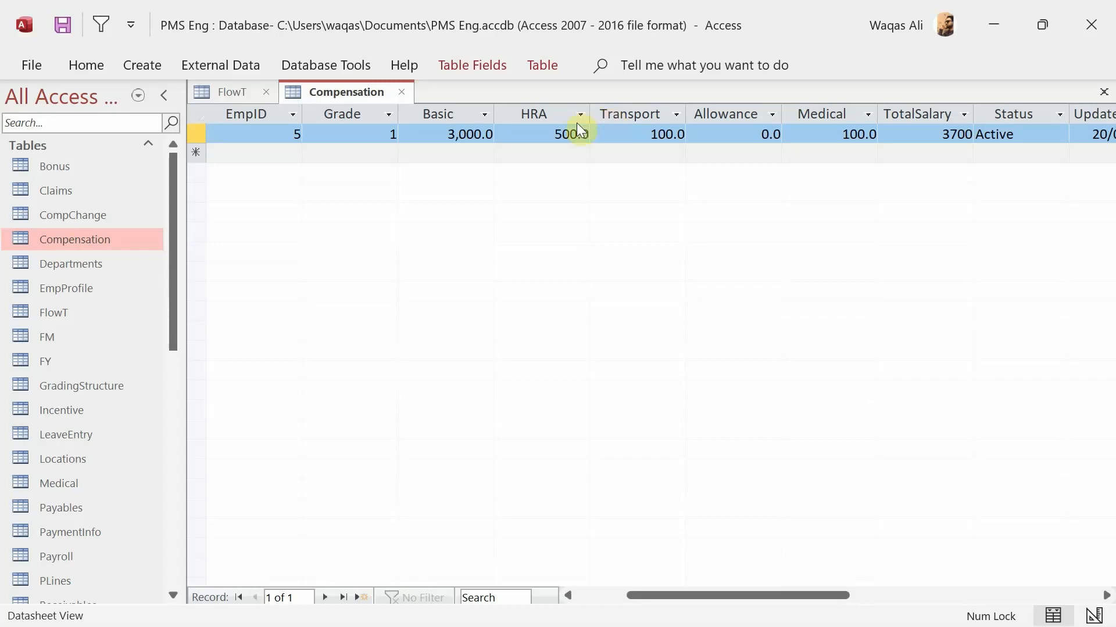
Compare the FlowT entries with the Compensation record and select the TotalSalary column
click(238, 93)
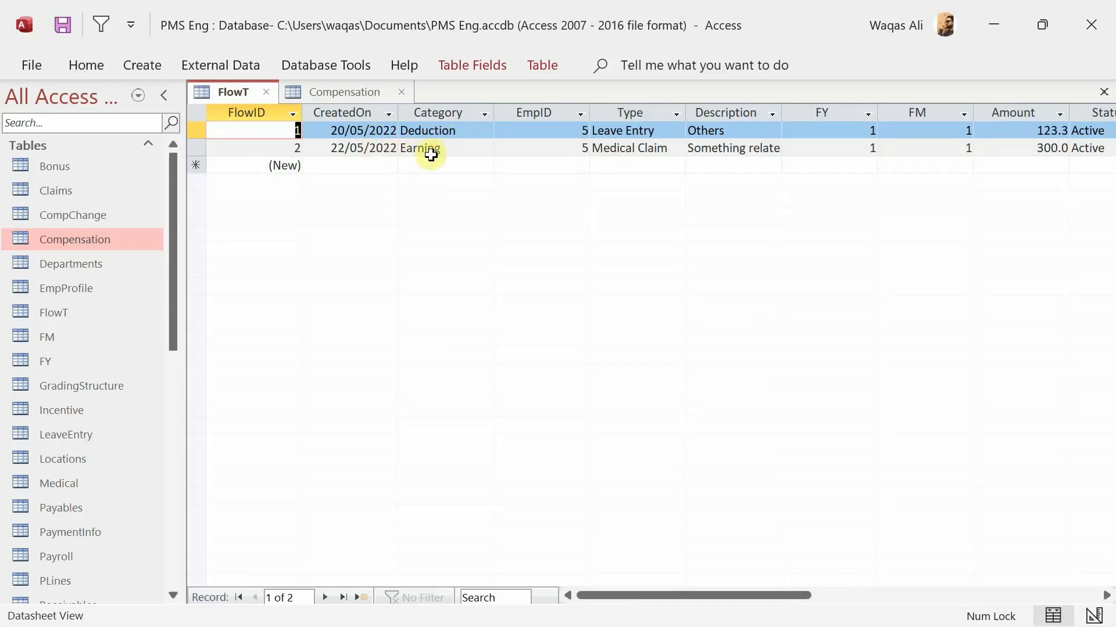
click(356, 94)
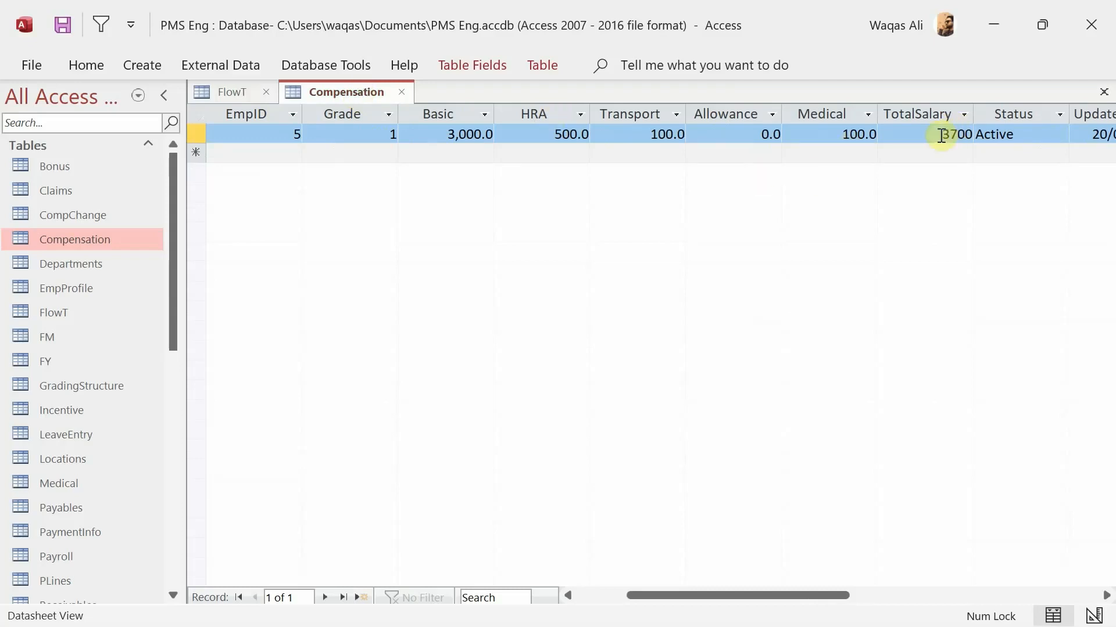
click(933, 115)
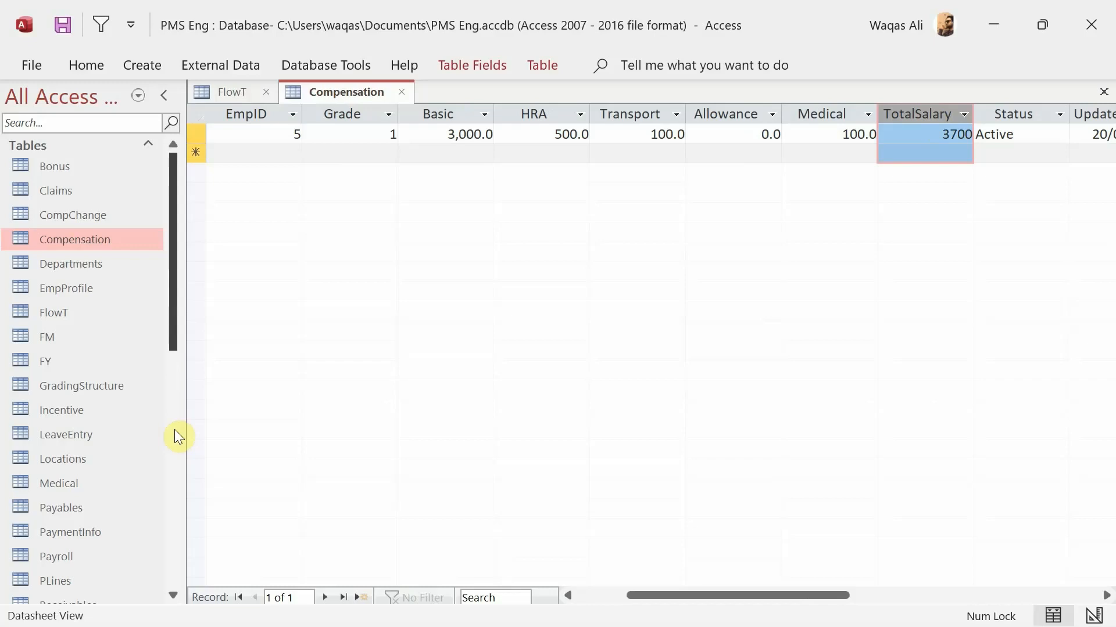
Open the PLines table and compare its FixedSalary column with the salary fields in the Compensation table
double_click(53, 573)
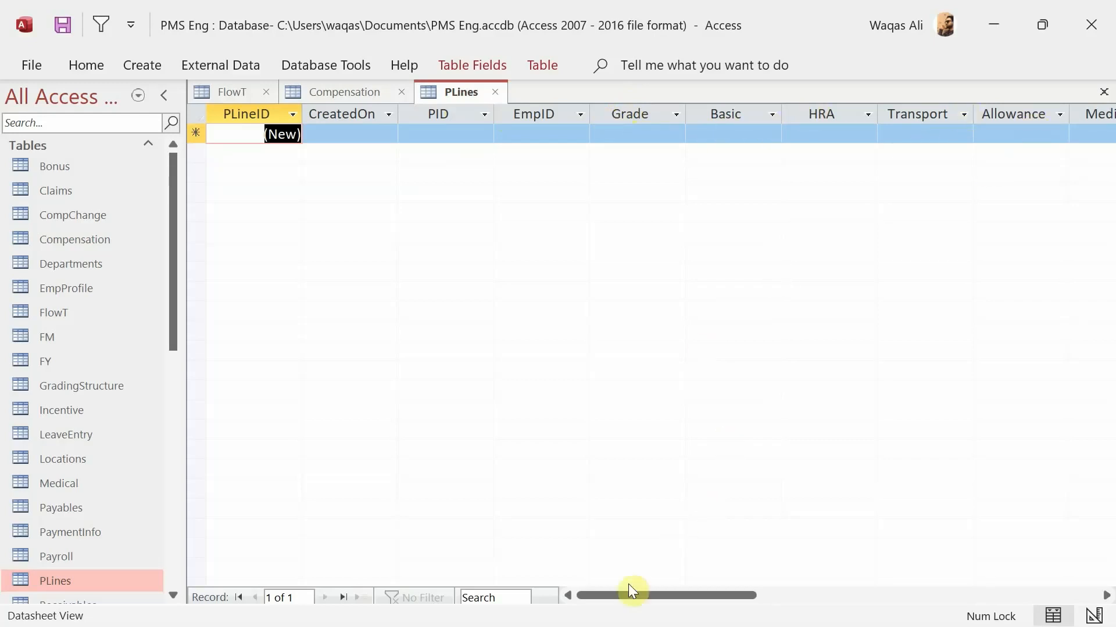
drag(628, 590, 756, 595)
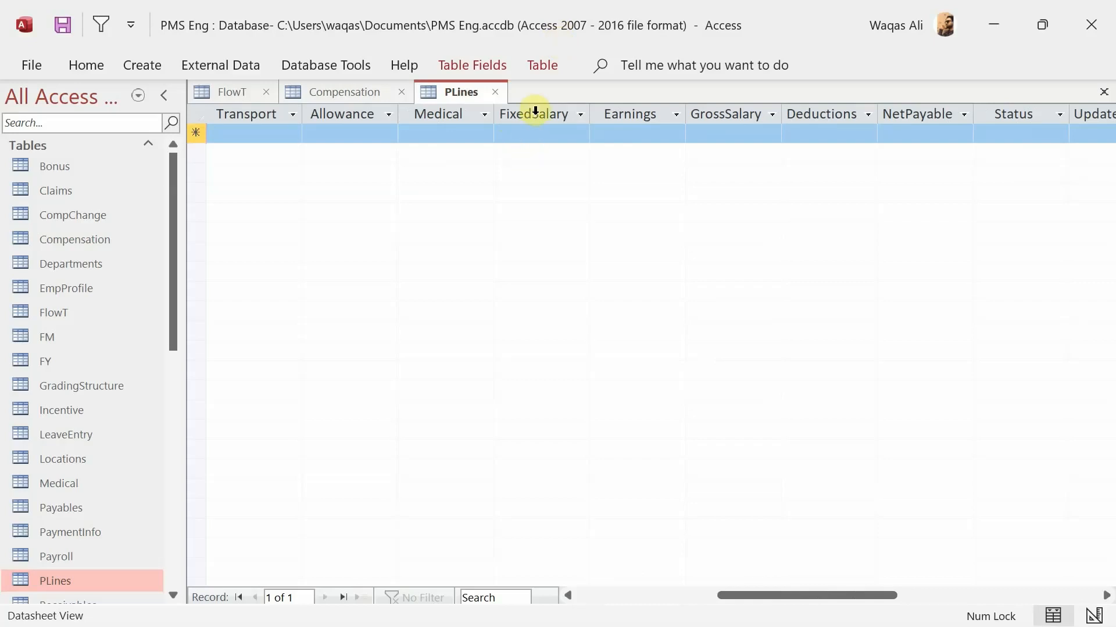
click(535, 110)
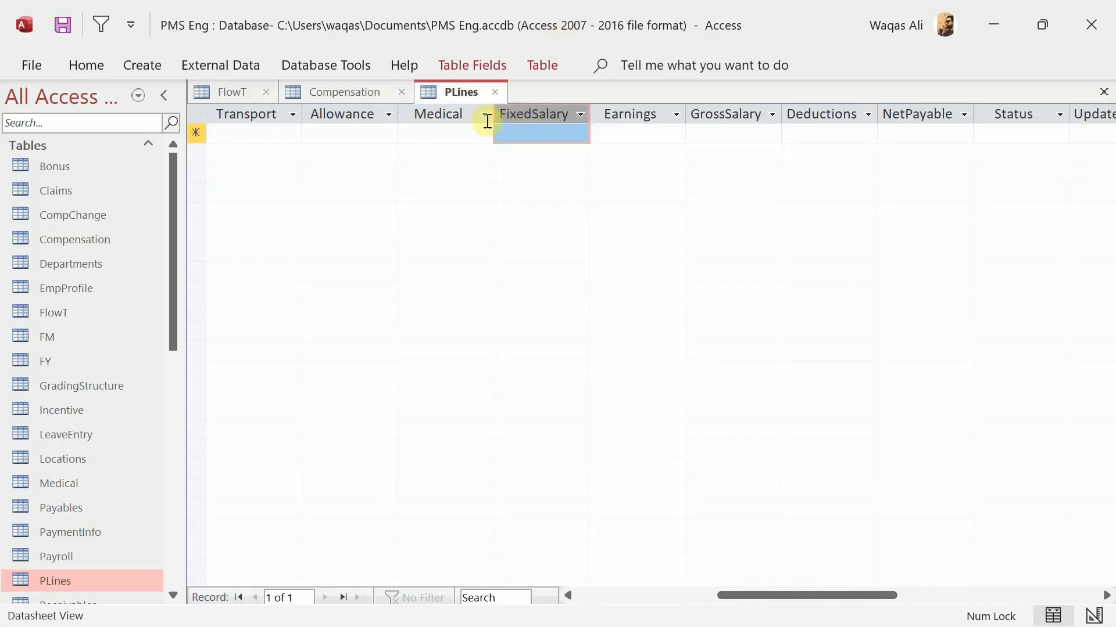
click(337, 96)
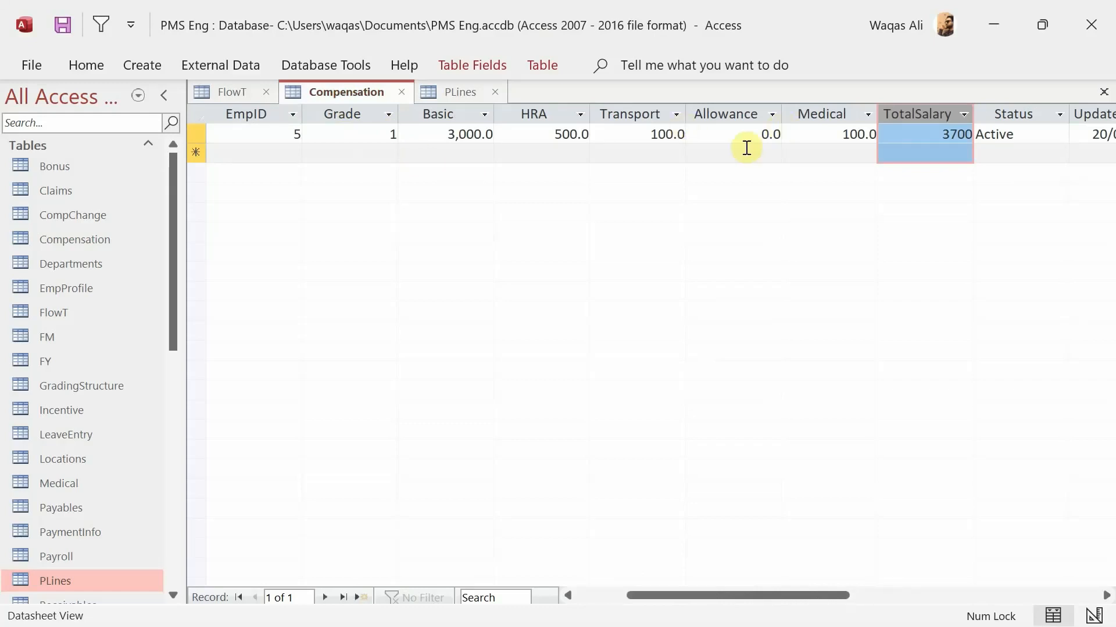
click(450, 96)
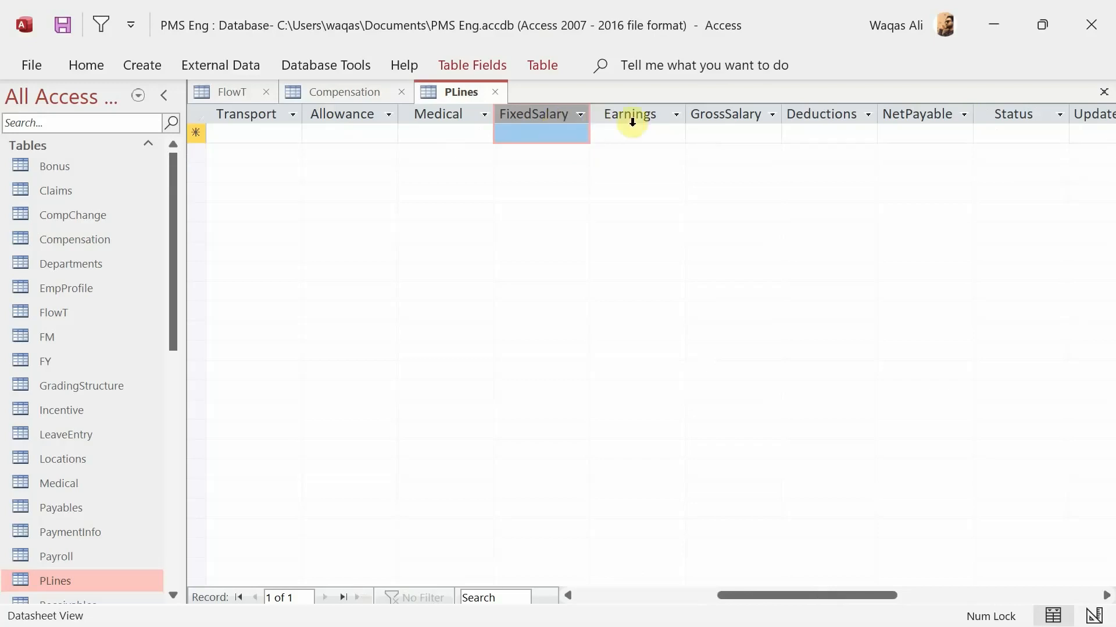
Check the Earnings, Deductions and NetPayable columns of PLines against the FlowT categories, and close the PLines and Compensation tables
click(649, 115)
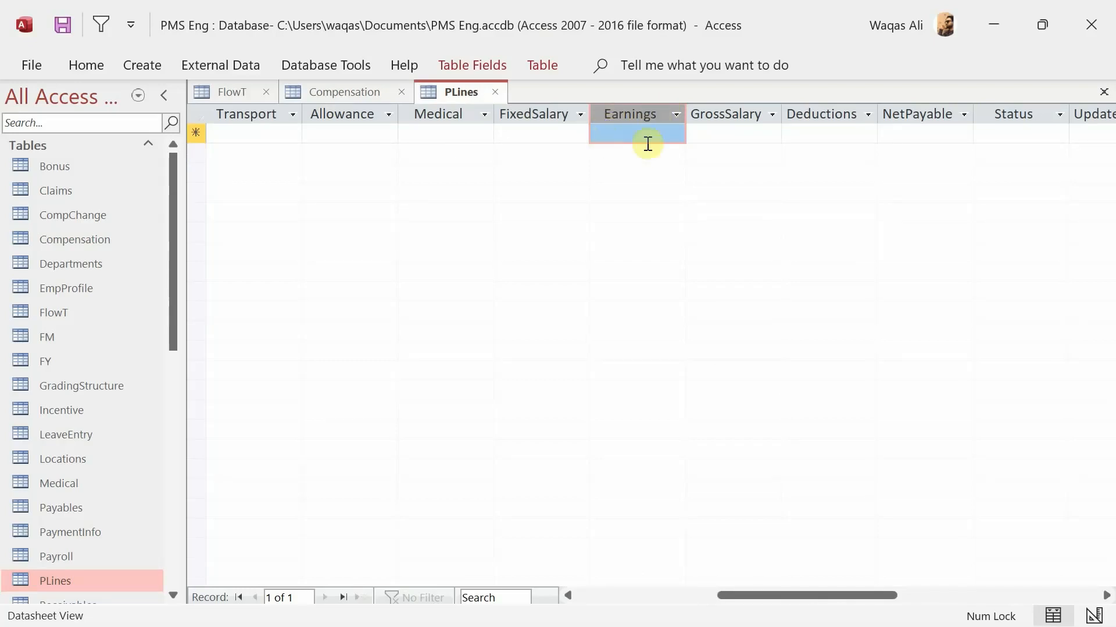
click(230, 96)
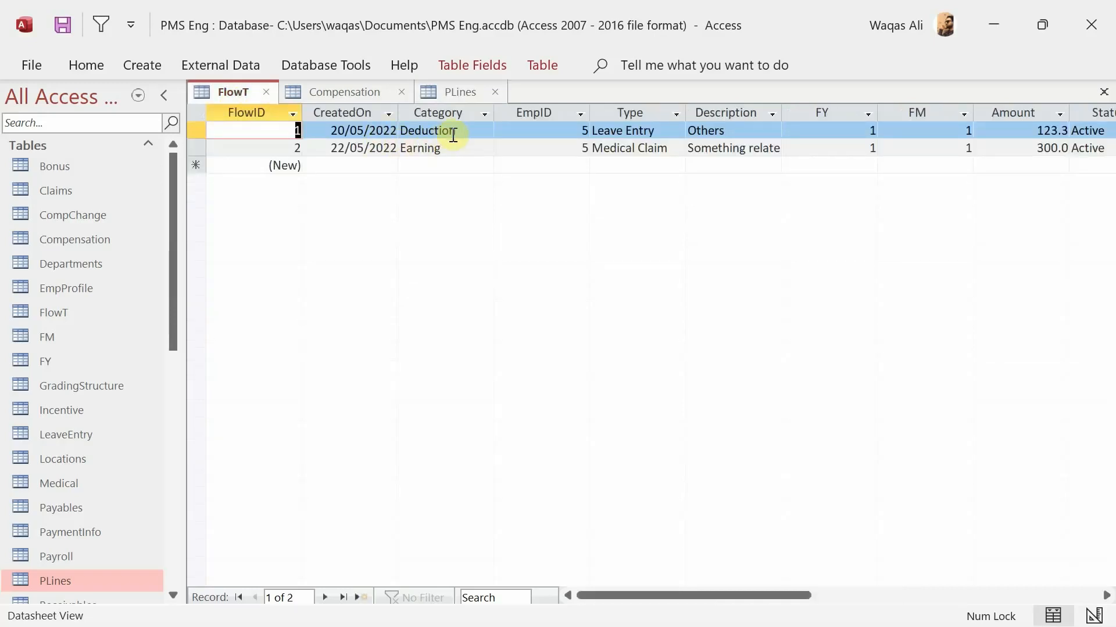
click(468, 91)
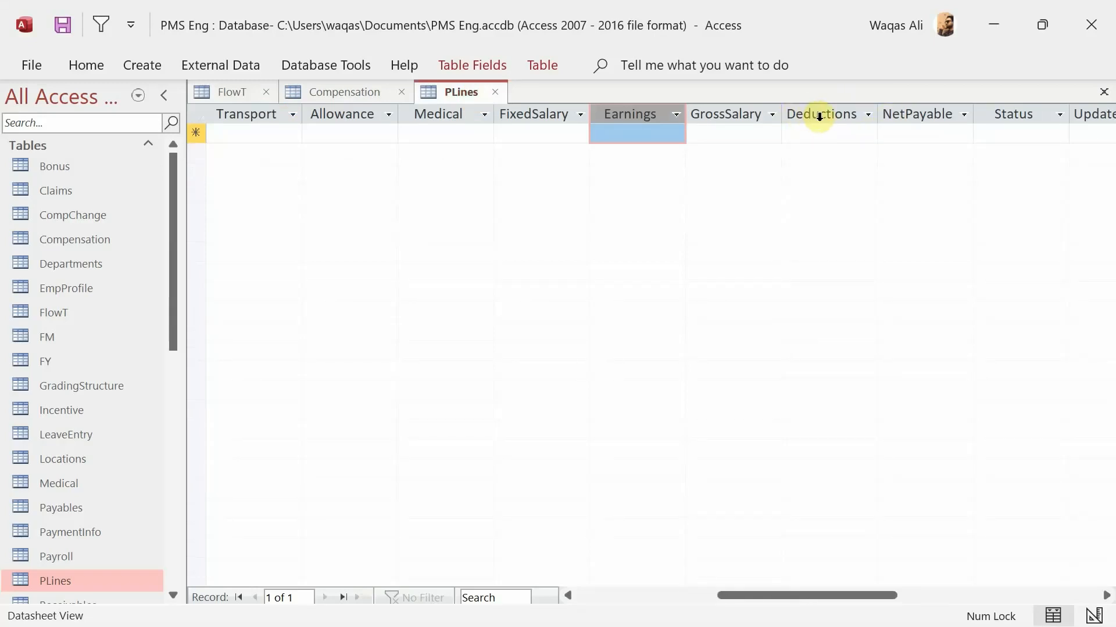
click(820, 116)
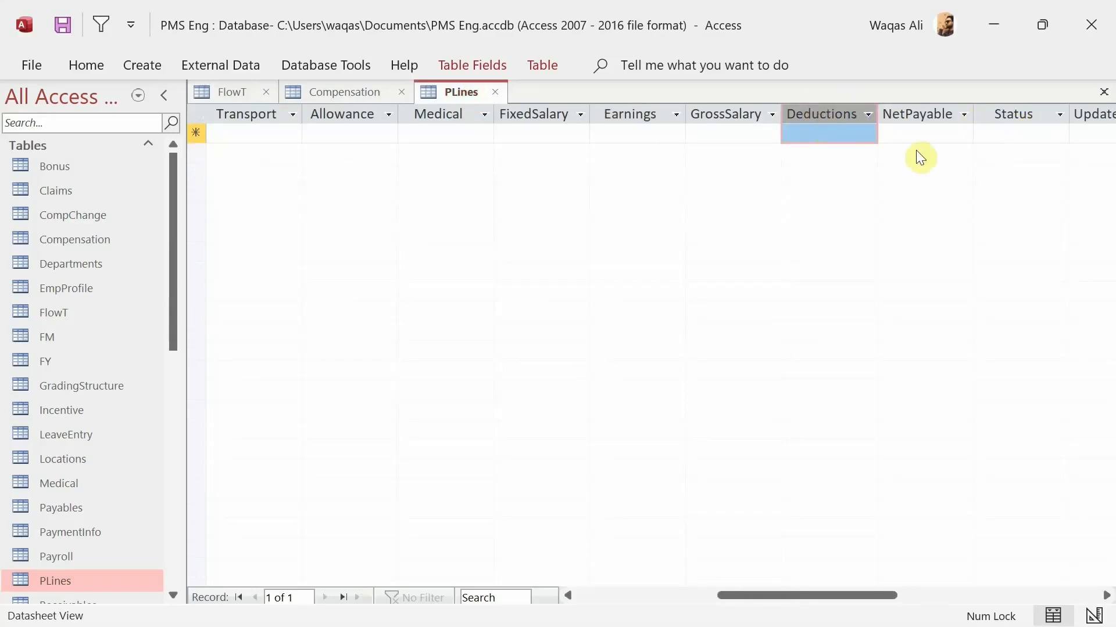
click(913, 115)
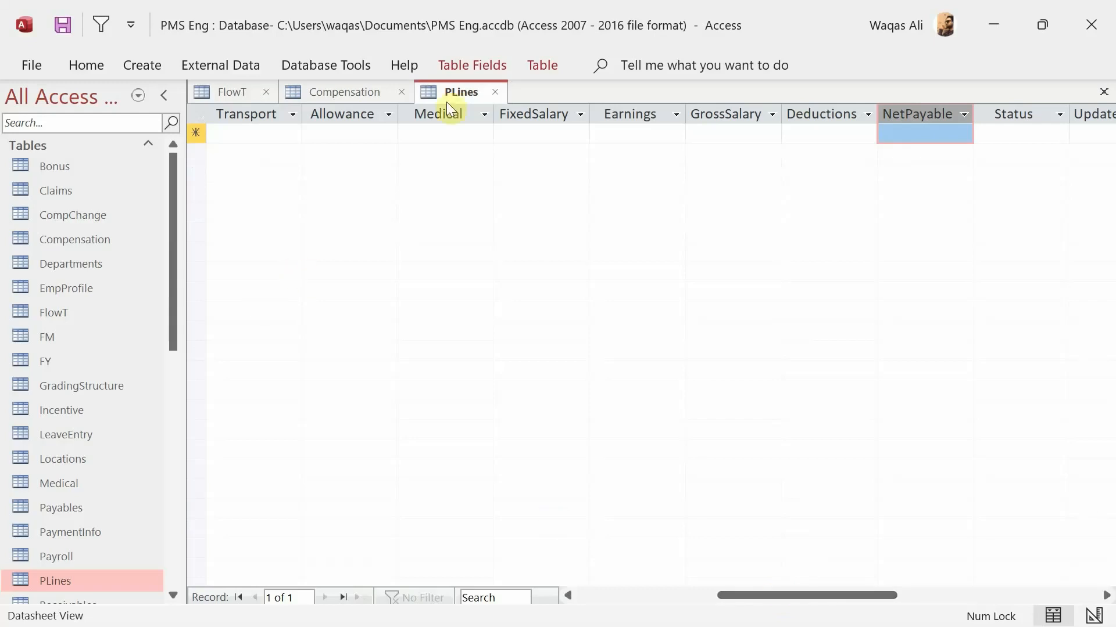
click(496, 92)
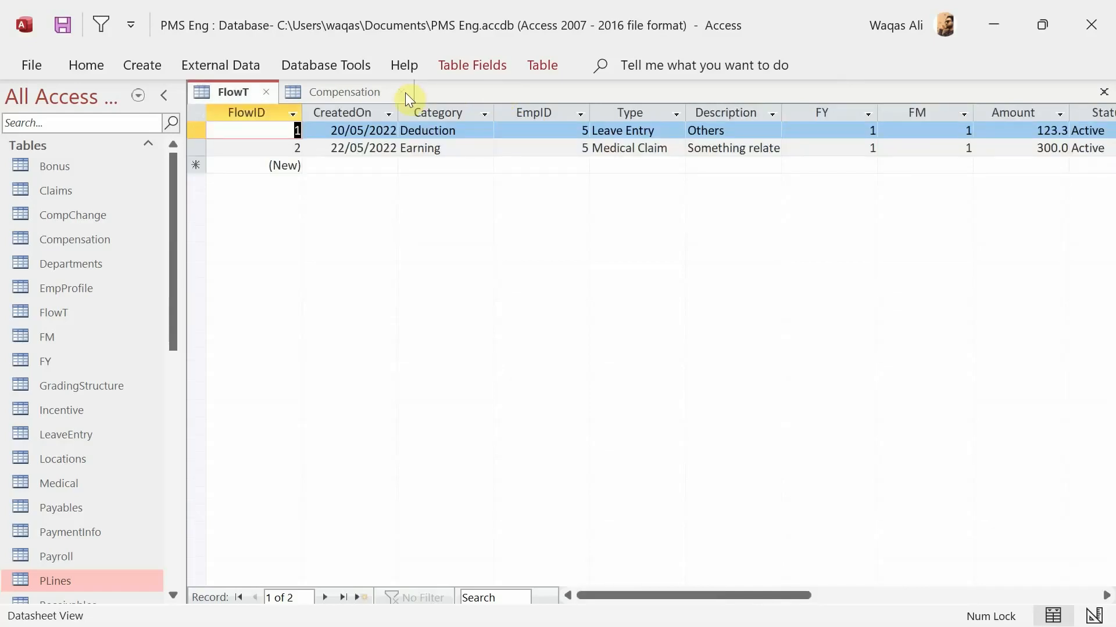
click(406, 92)
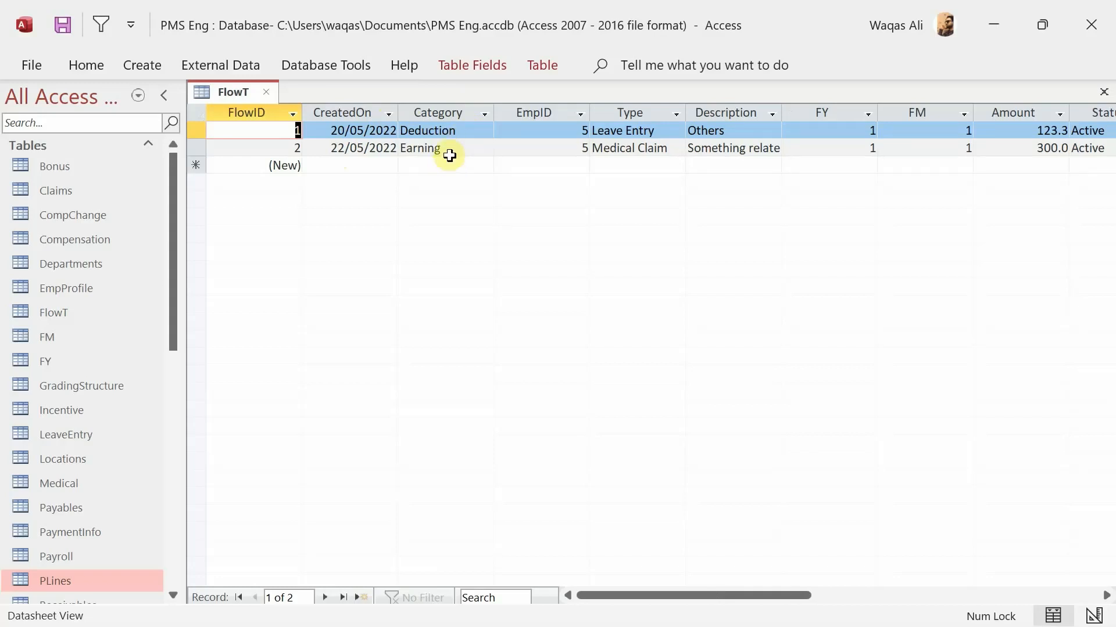
Create a new query in design view and add the FlowT, EmpProfile, FM and FY tables to it
click(142, 65)
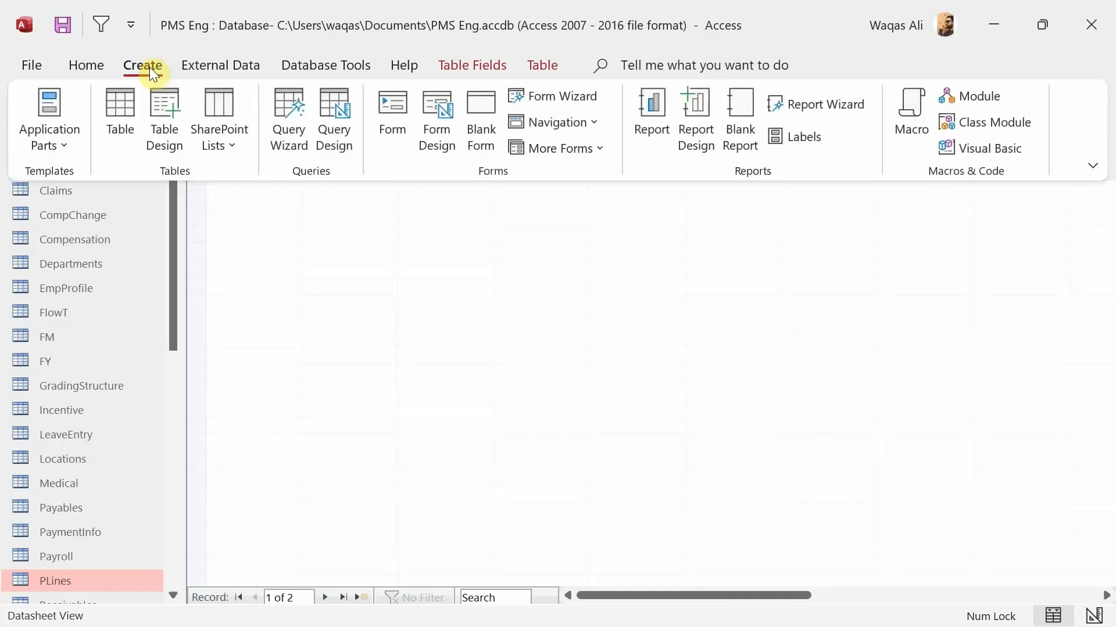
click(346, 109)
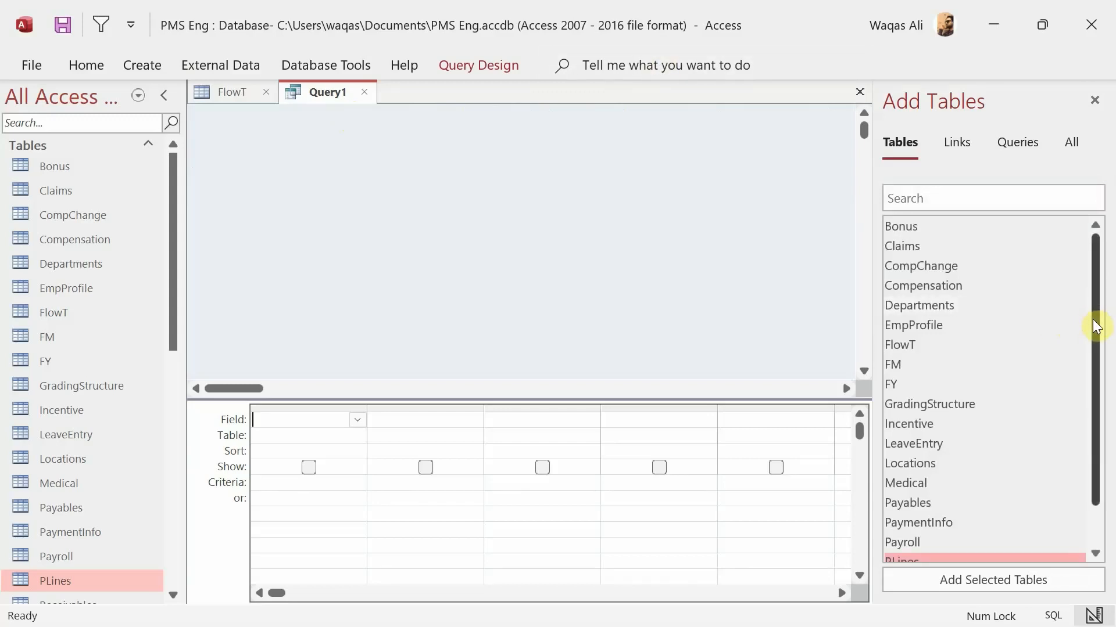
mouse_move(1092, 319)
mouse_down()
mouse_move(1095, 374)
mouse_move(1096, 308)
mouse_up()
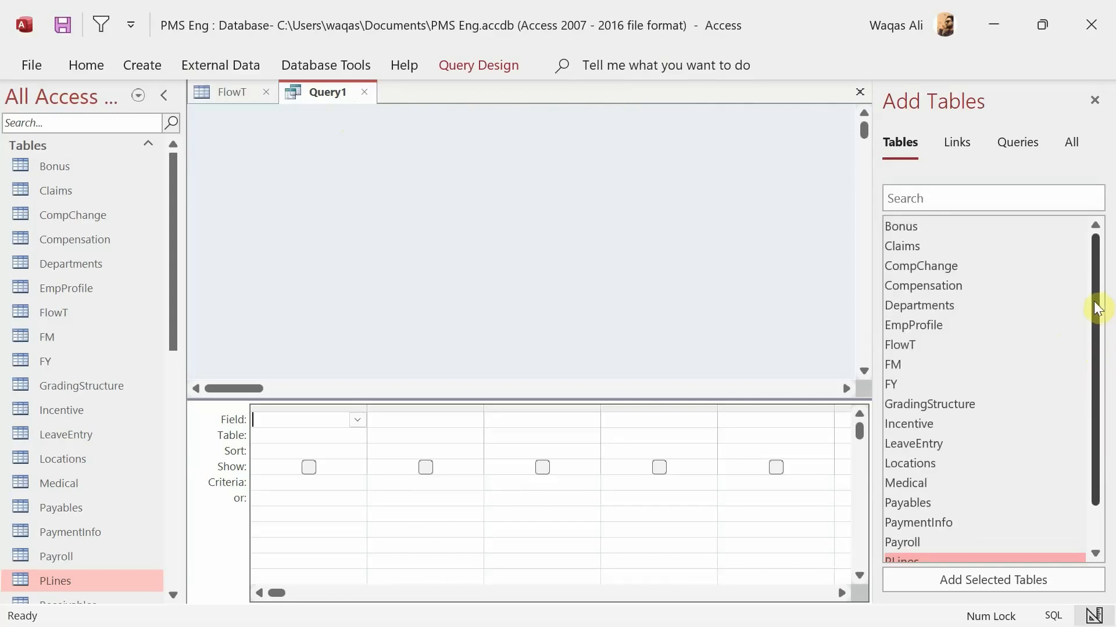
double_click(898, 349)
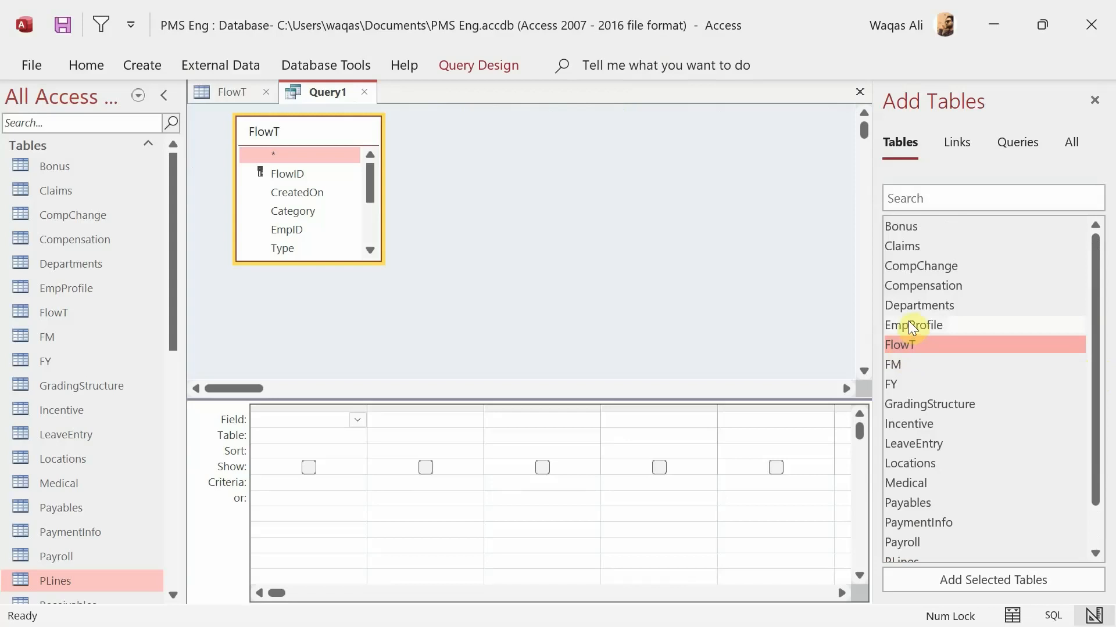
double_click(911, 326)
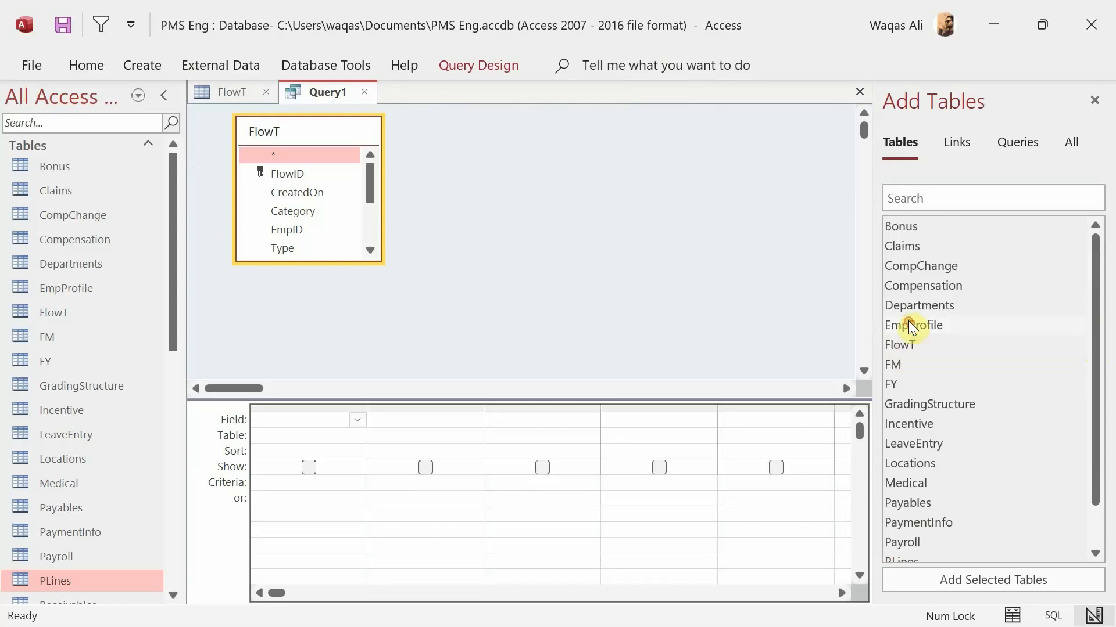
double_click(892, 366)
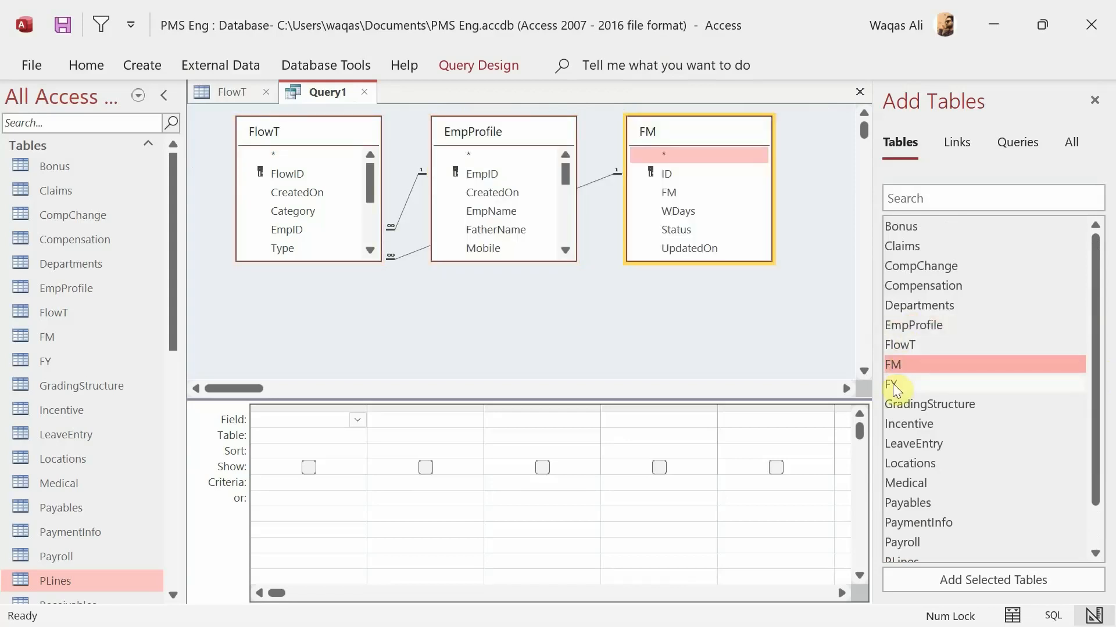
double_click(892, 384)
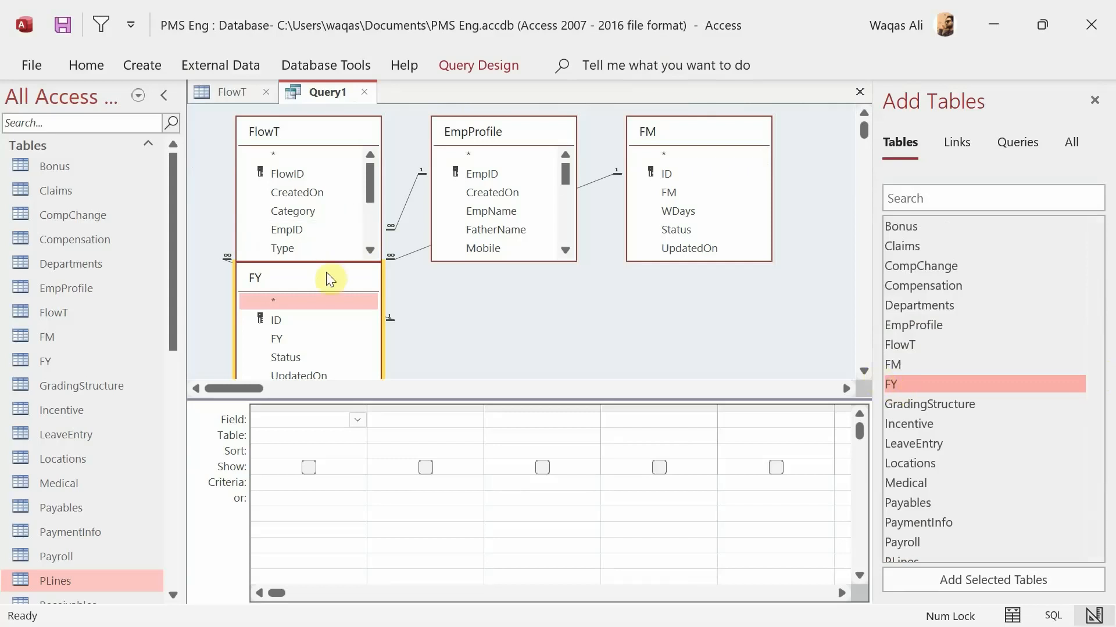
Arrange the query design by placing the FY table below EmpProfile and enlarging the FlowT list to show all its fields
drag(327, 277, 532, 290)
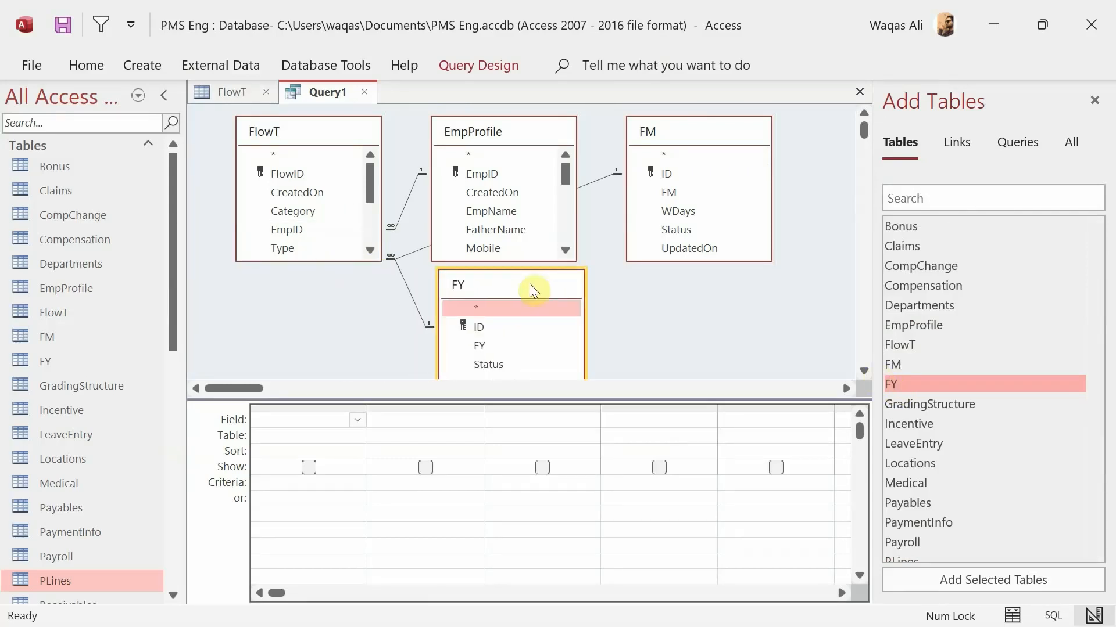
click(1094, 100)
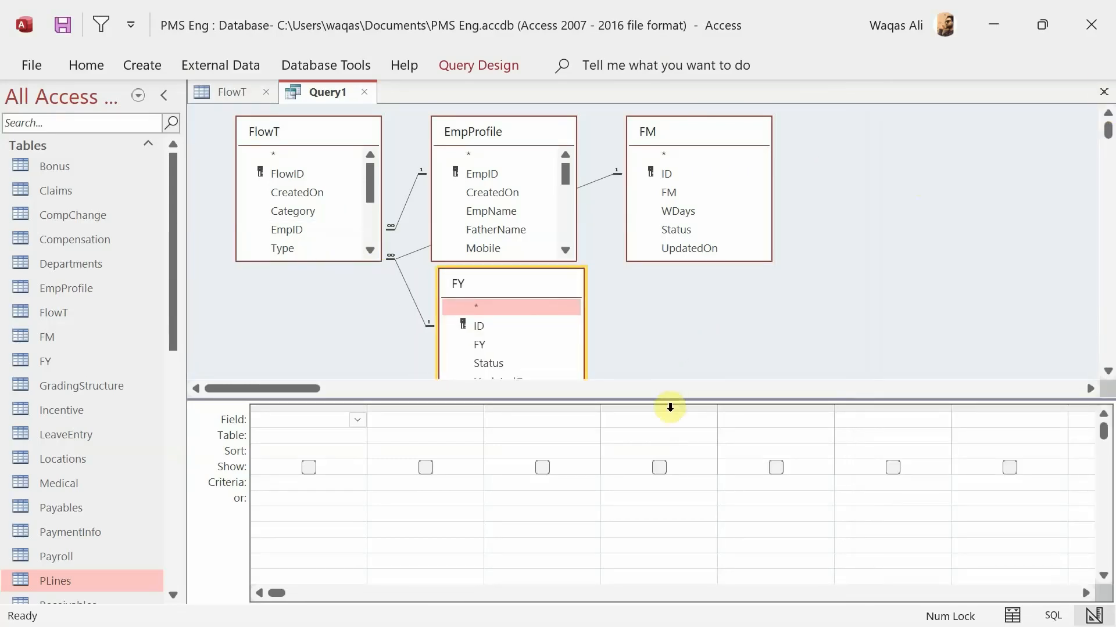
drag(670, 399, 670, 426)
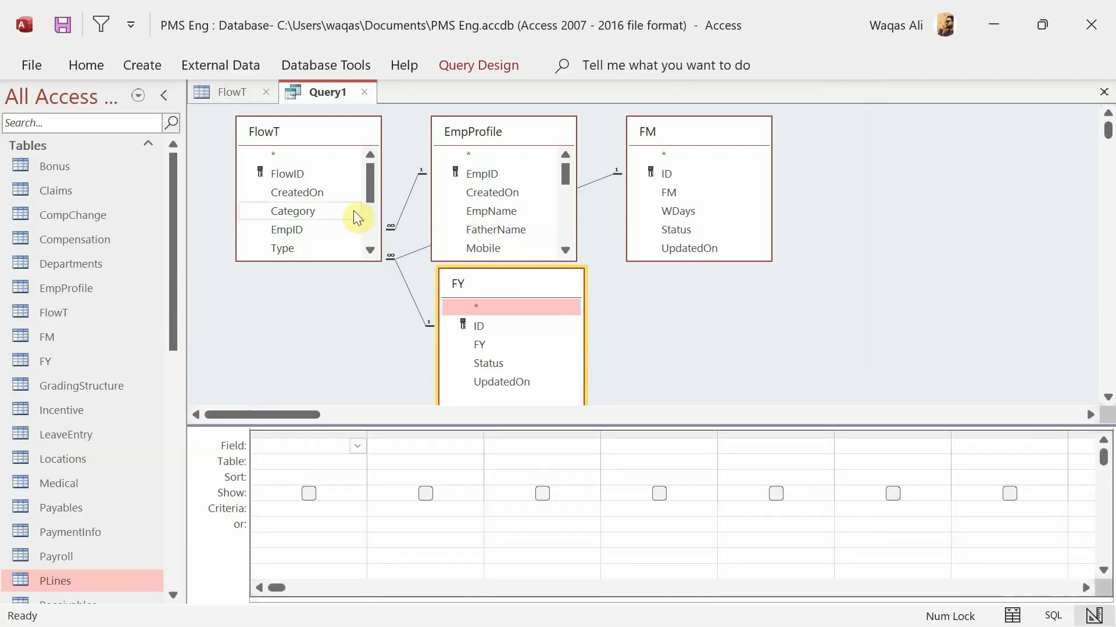
click(320, 260)
drag(316, 281, 300, 382)
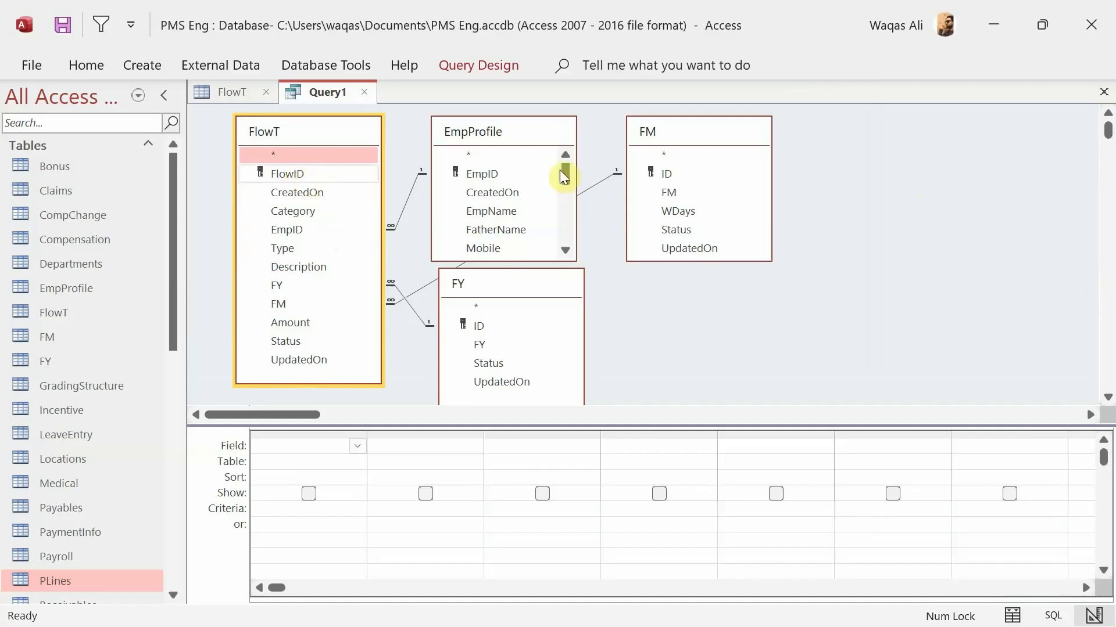
double_click(485, 348)
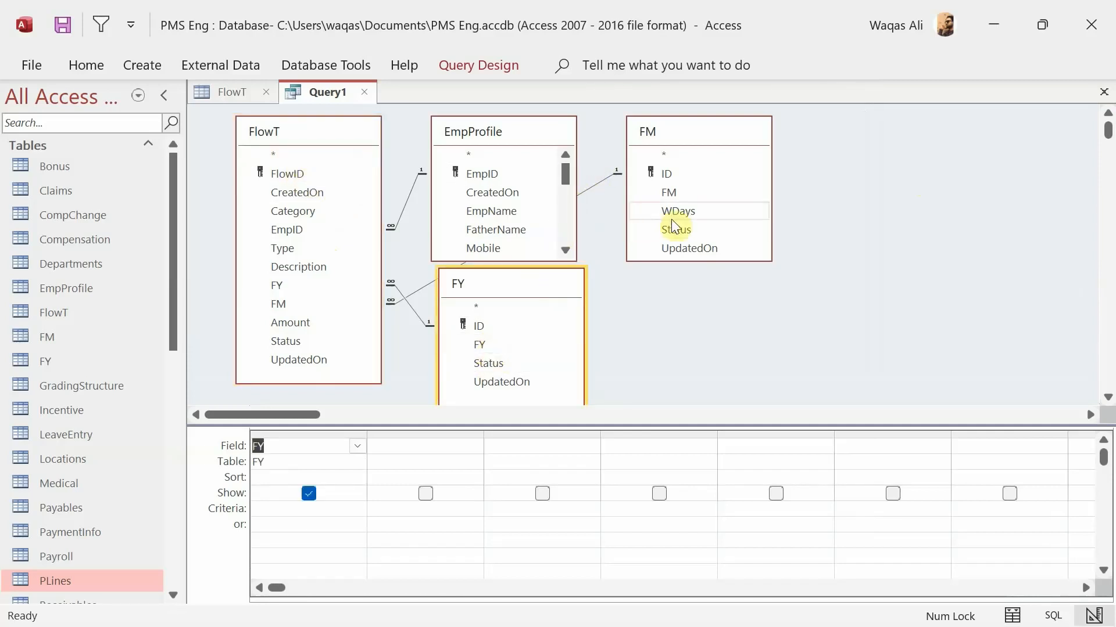
double_click(667, 196)
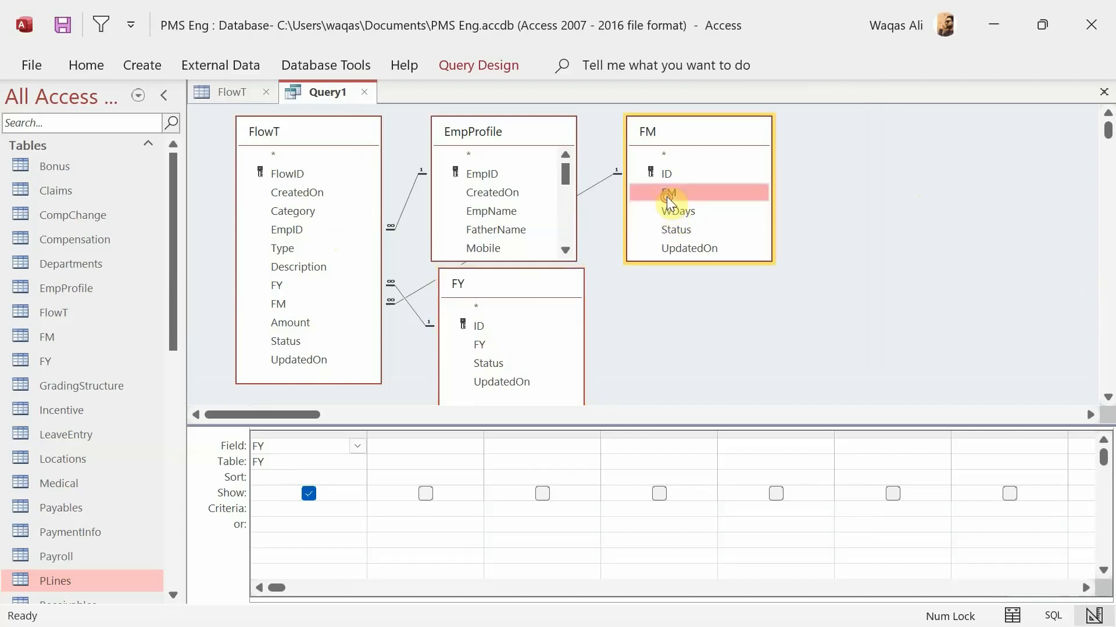
drag(430, 432, 273, 430)
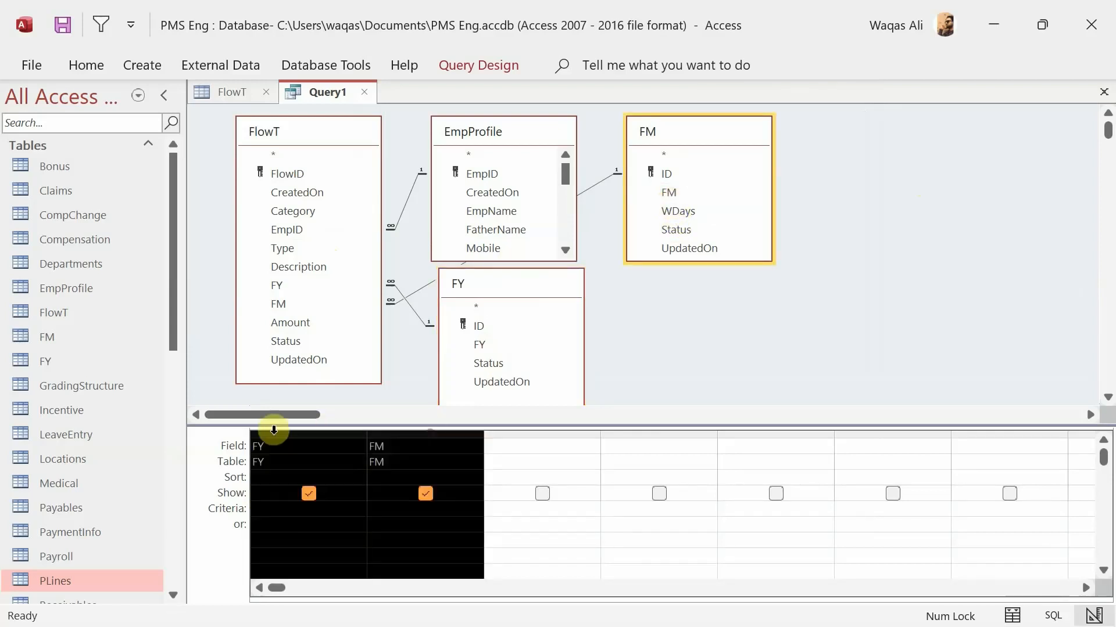
key(Delete)
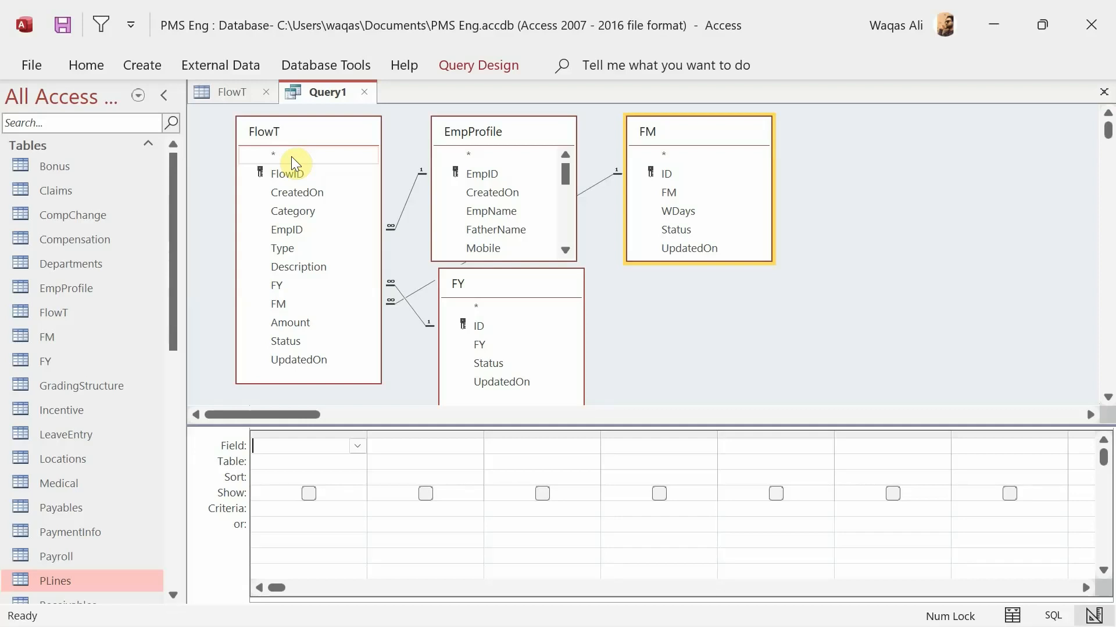
Add the FY and FM fields from FlowT to the query and give them the aliases Year and Month
double_click(294, 288)
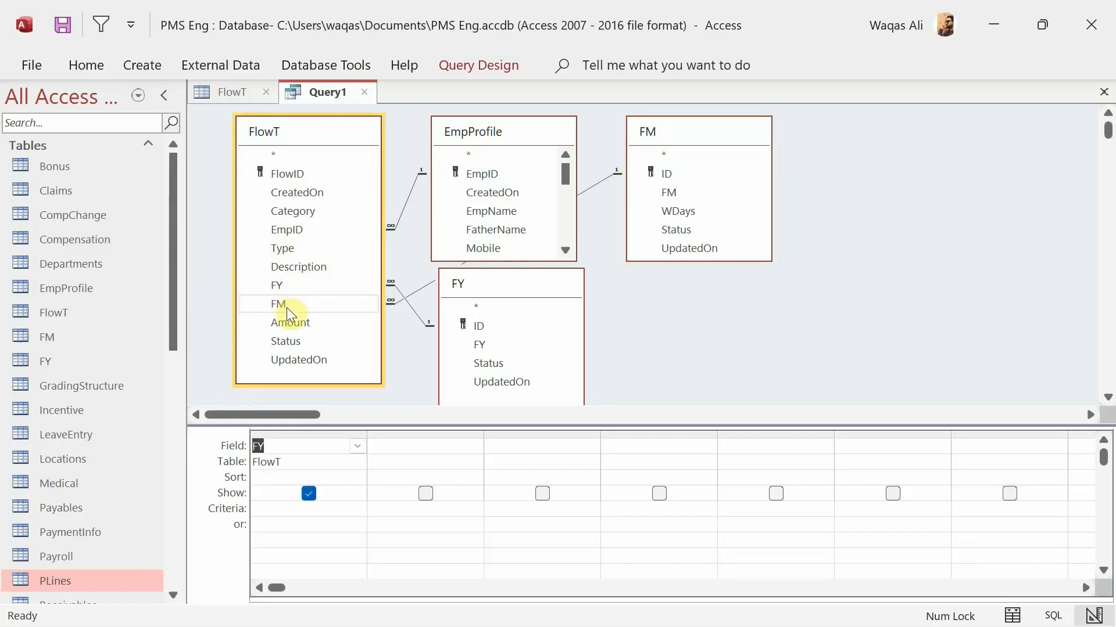
double_click(287, 305)
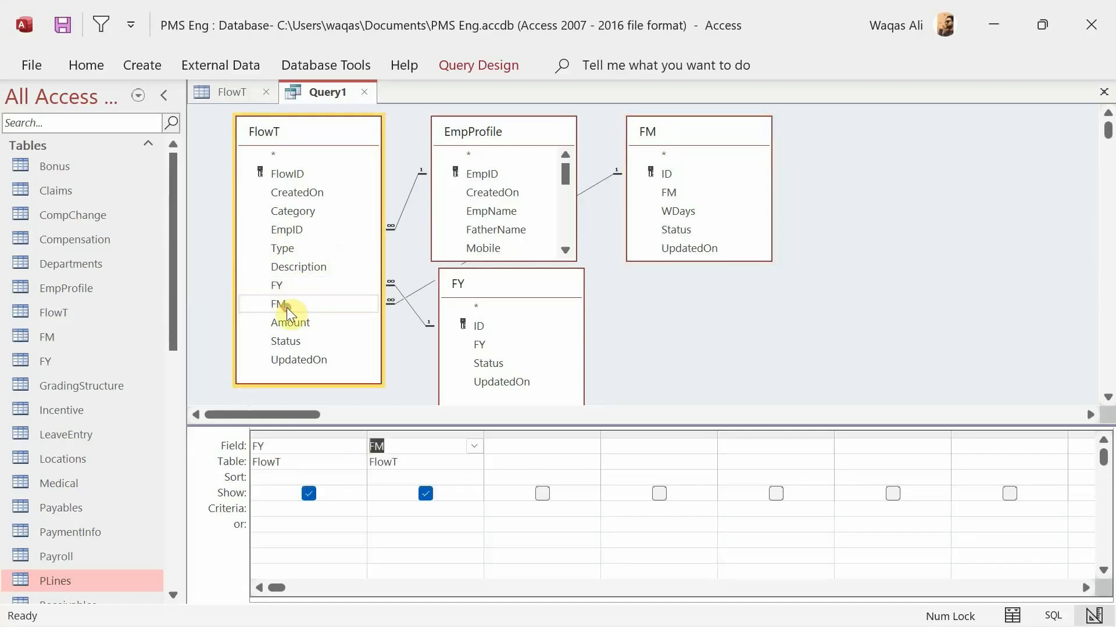
click(256, 445)
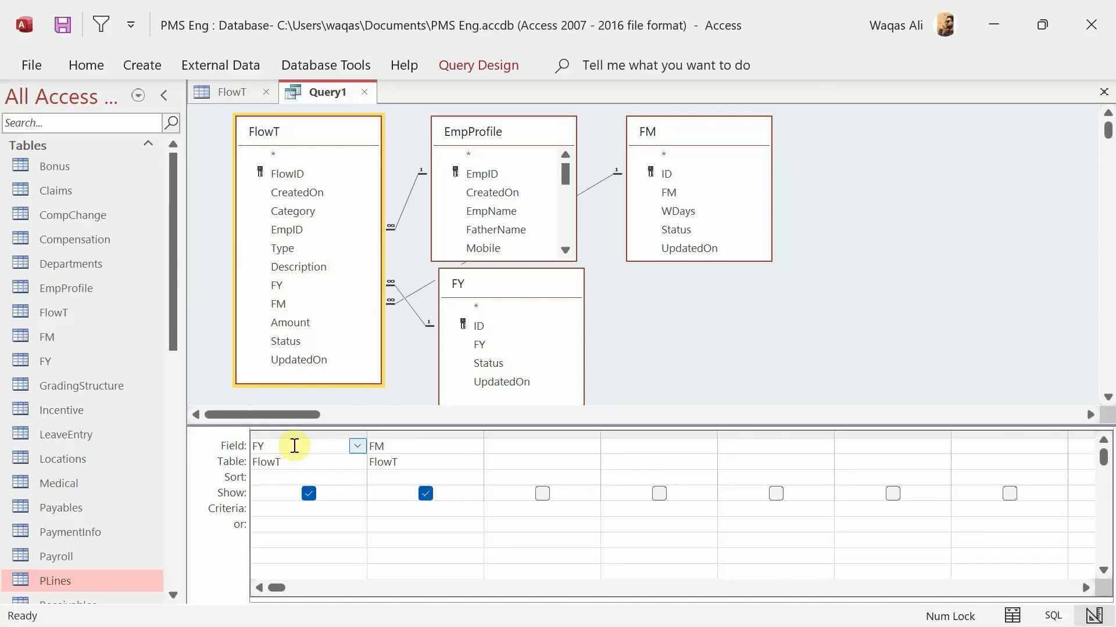
text(Year:)
double_click(377, 447)
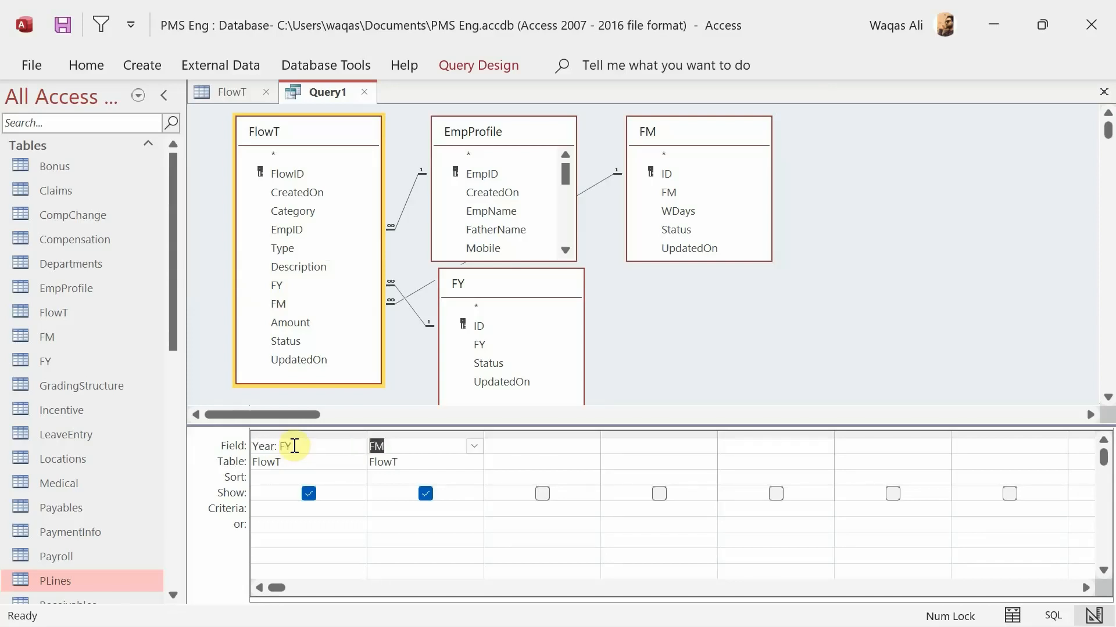
click(370, 446)
text(Mon)
text(th:)
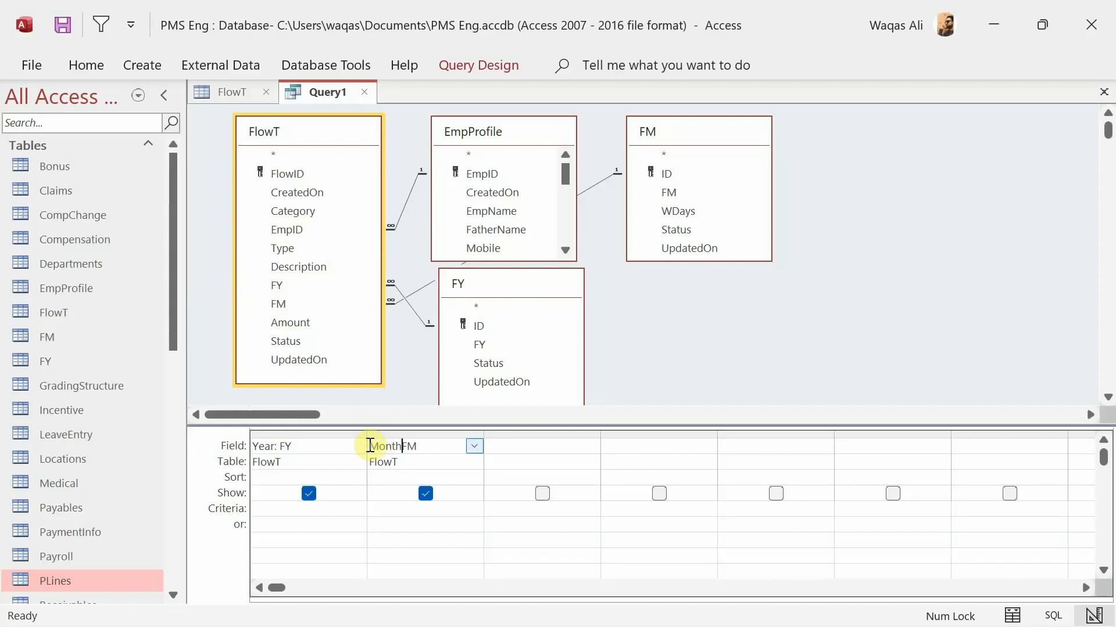
key(Tab)
Preview the Year and Month columns in the query's datasheet and return to the design
right_click(926, 219)
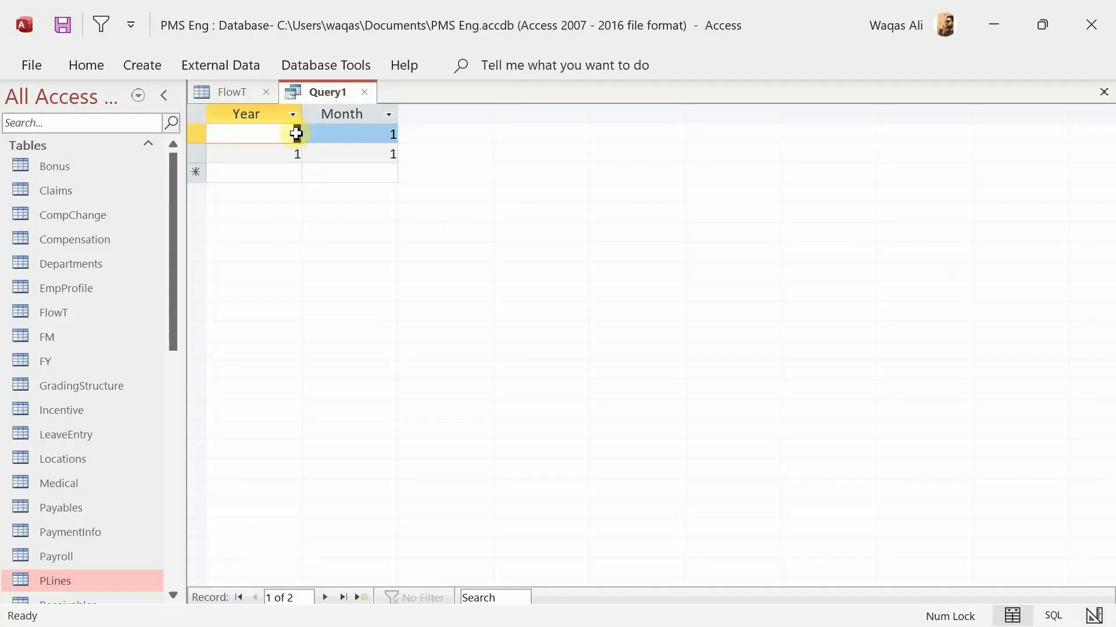
right_click(326, 96)
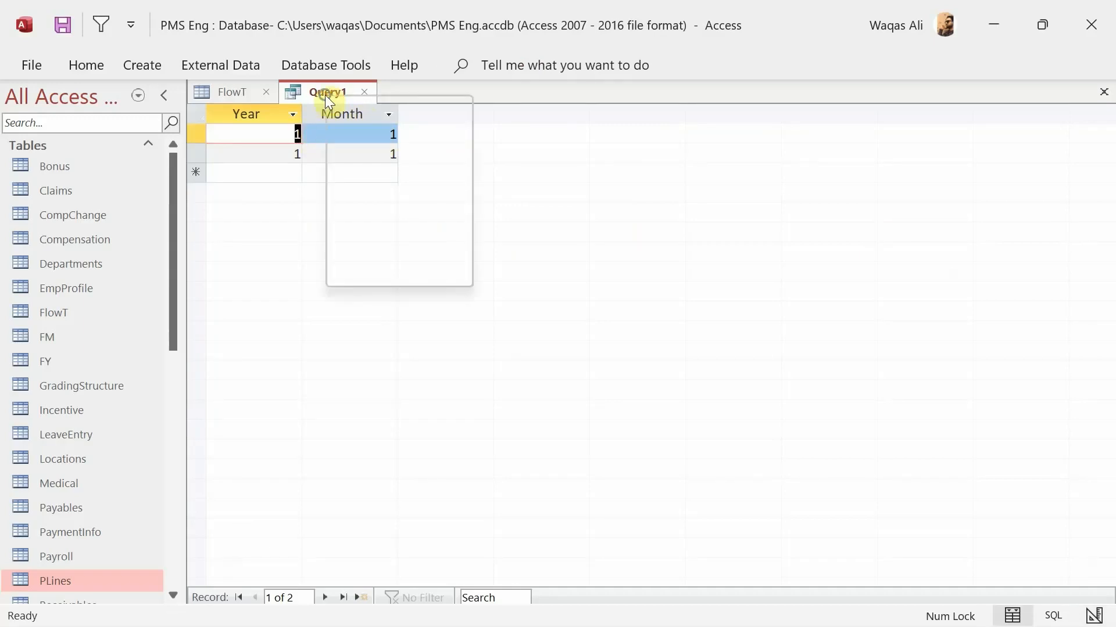
click(386, 219)
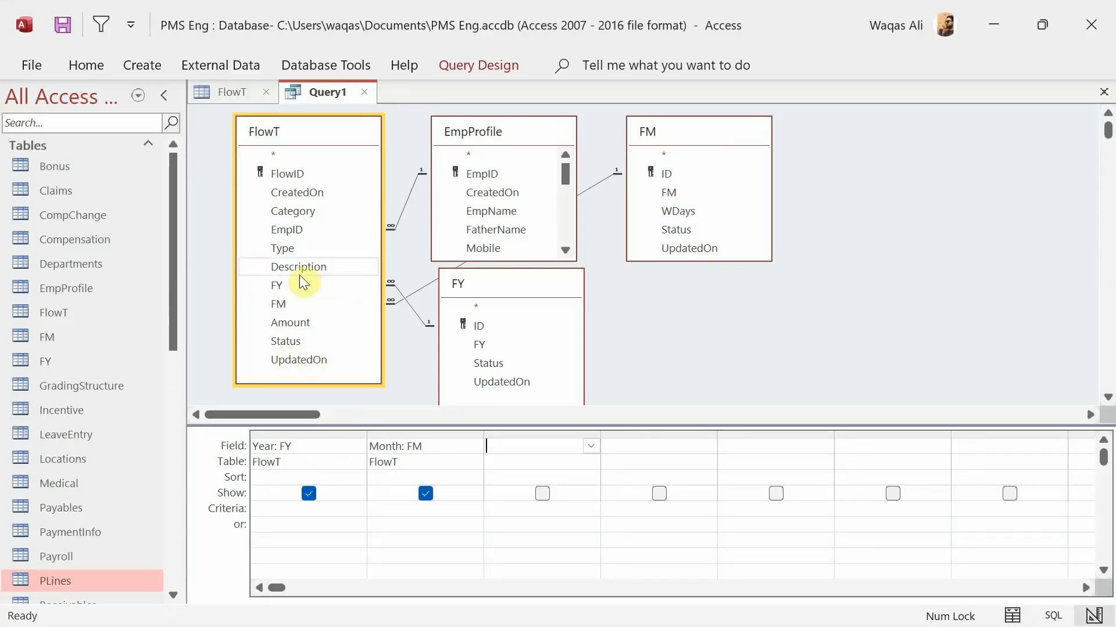
Add EmpID from FlowT, EmpName from EmpProfile, and Type and Amount from FlowT to the query
double_click(297, 229)
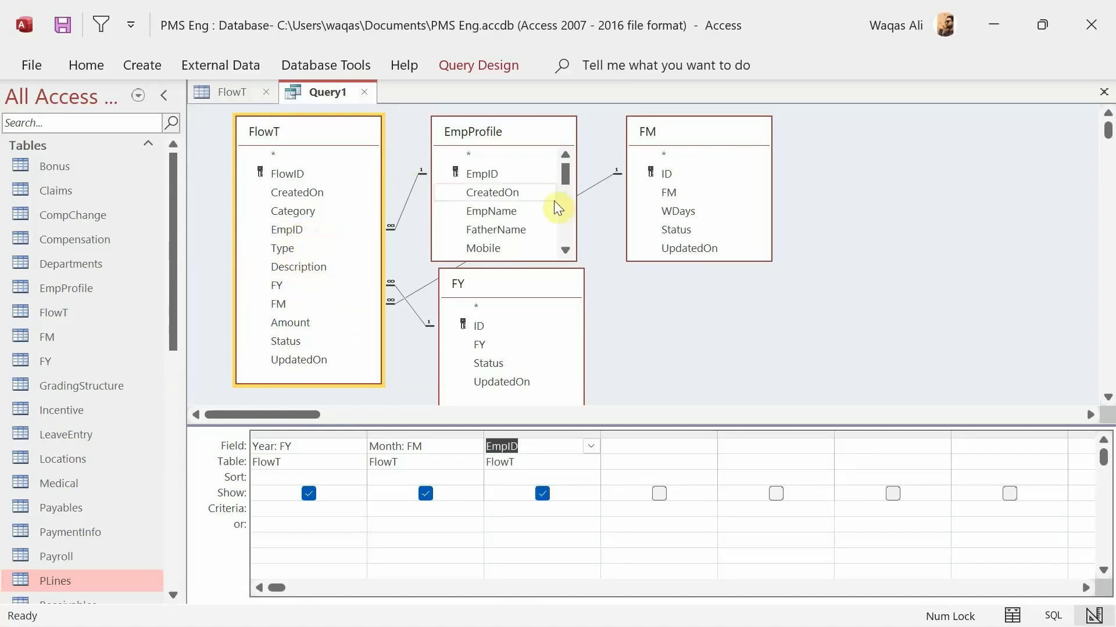
double_click(504, 215)
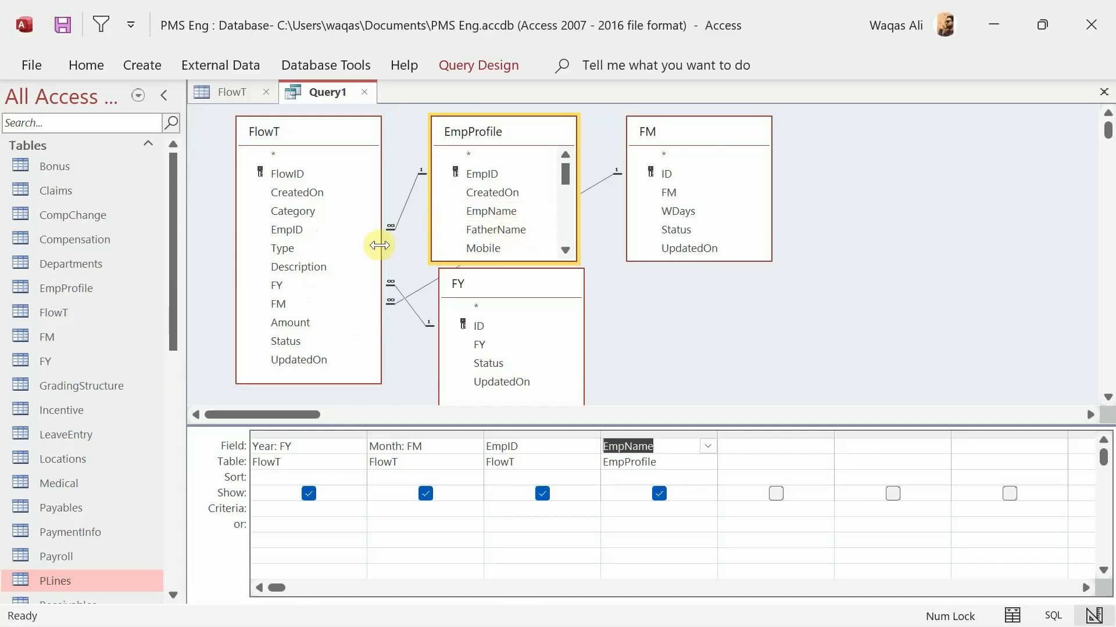
click(284, 249)
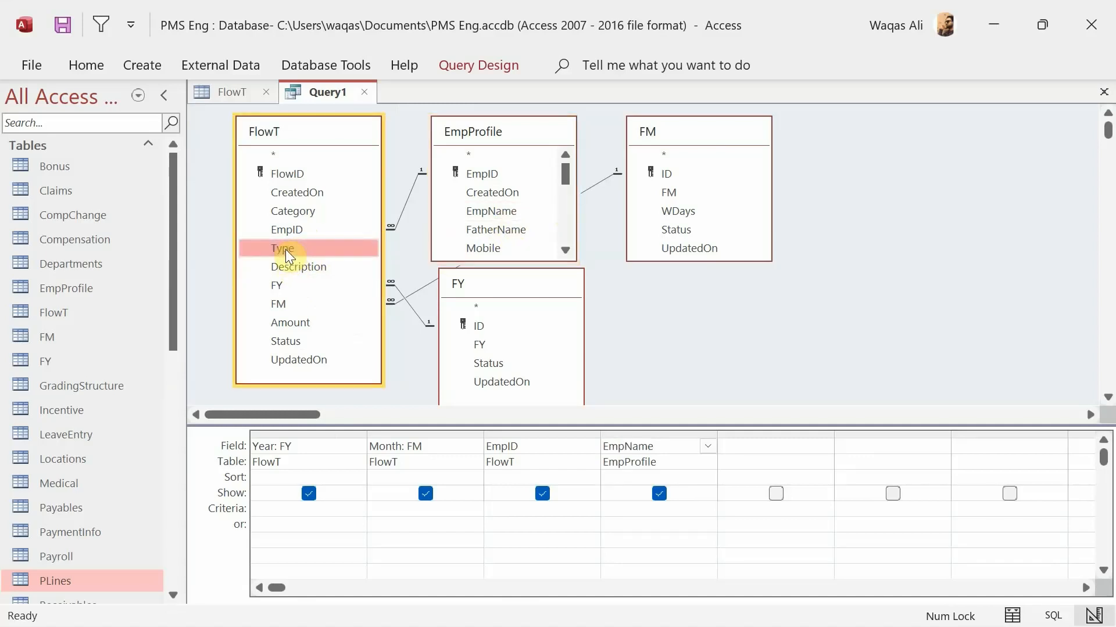
double_click(285, 249)
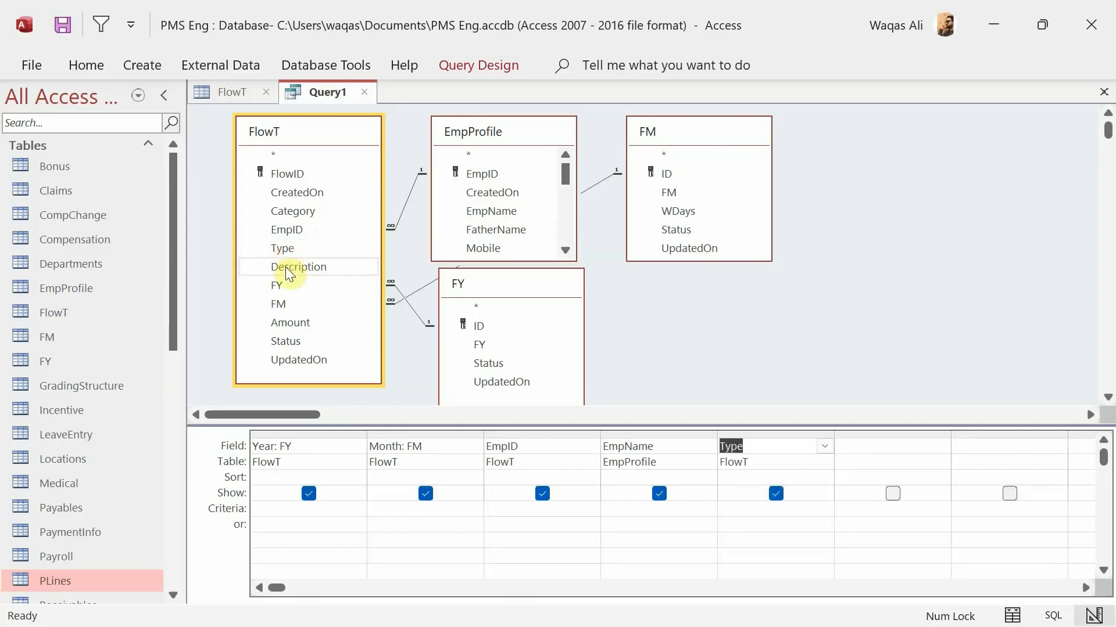
double_click(280, 323)
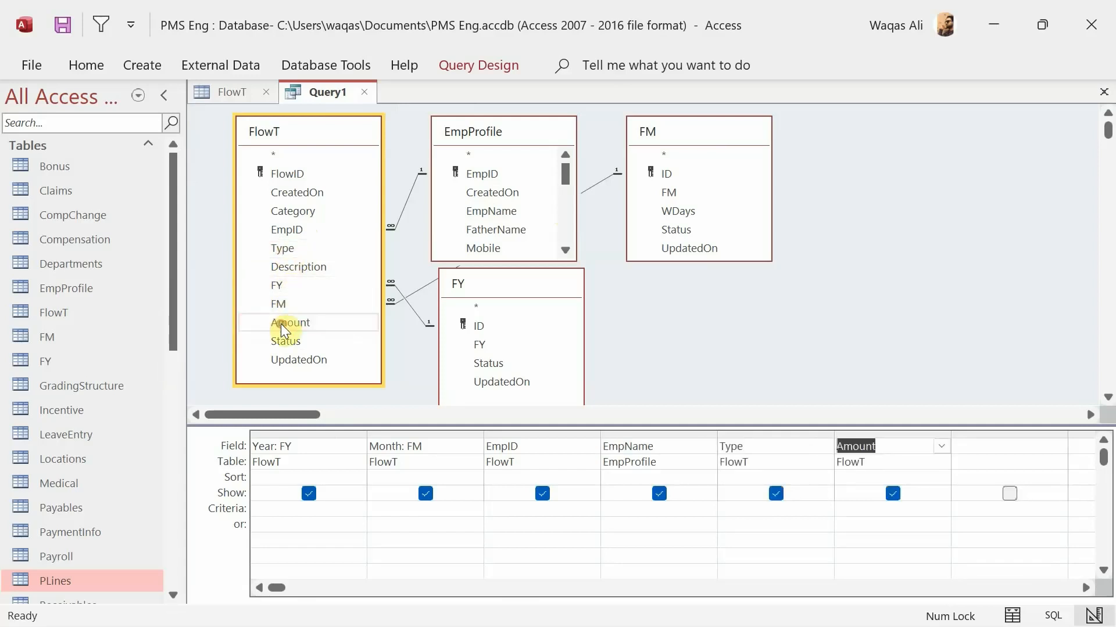
Check the query's records in the datasheet with the EmpName column fitted to its contents, and return to the design
right_click(974, 189)
click(991, 226)
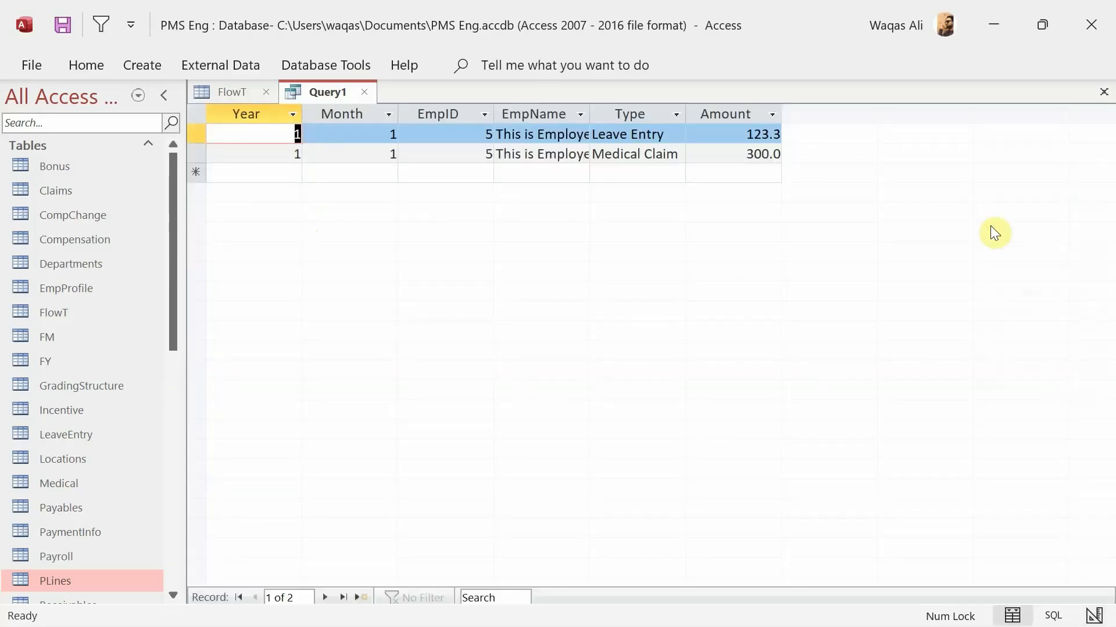
double_click(590, 117)
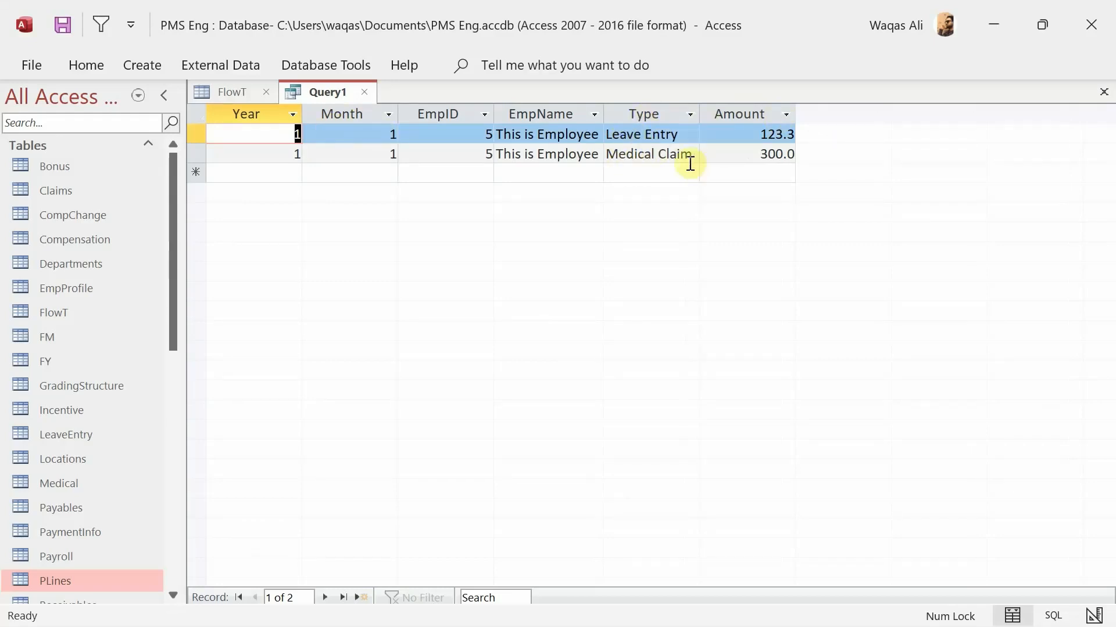
right_click(342, 89)
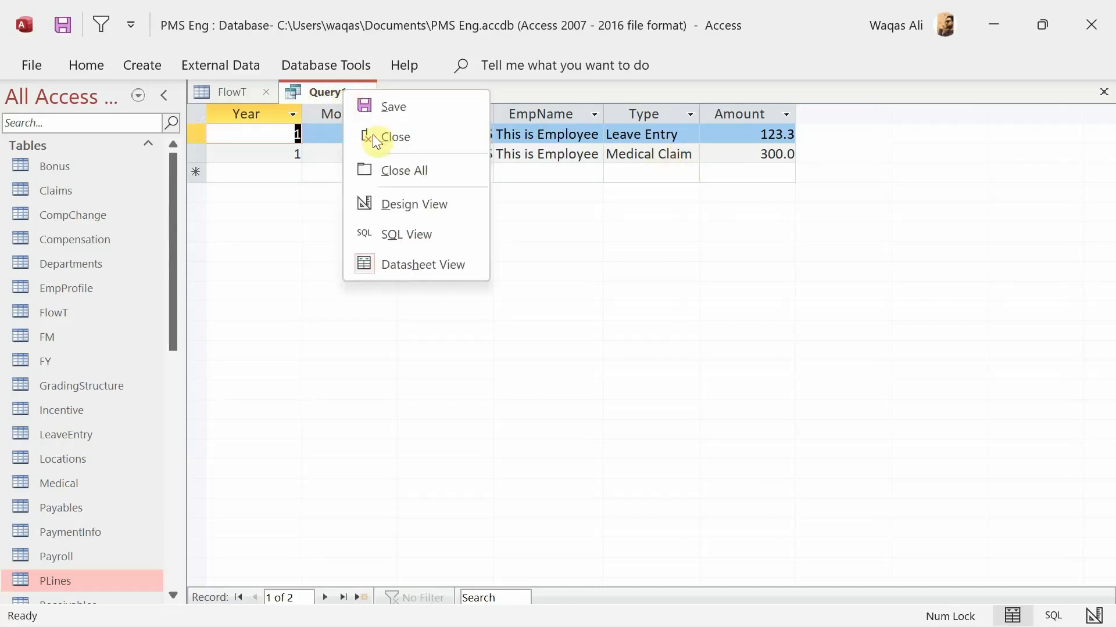
click(401, 204)
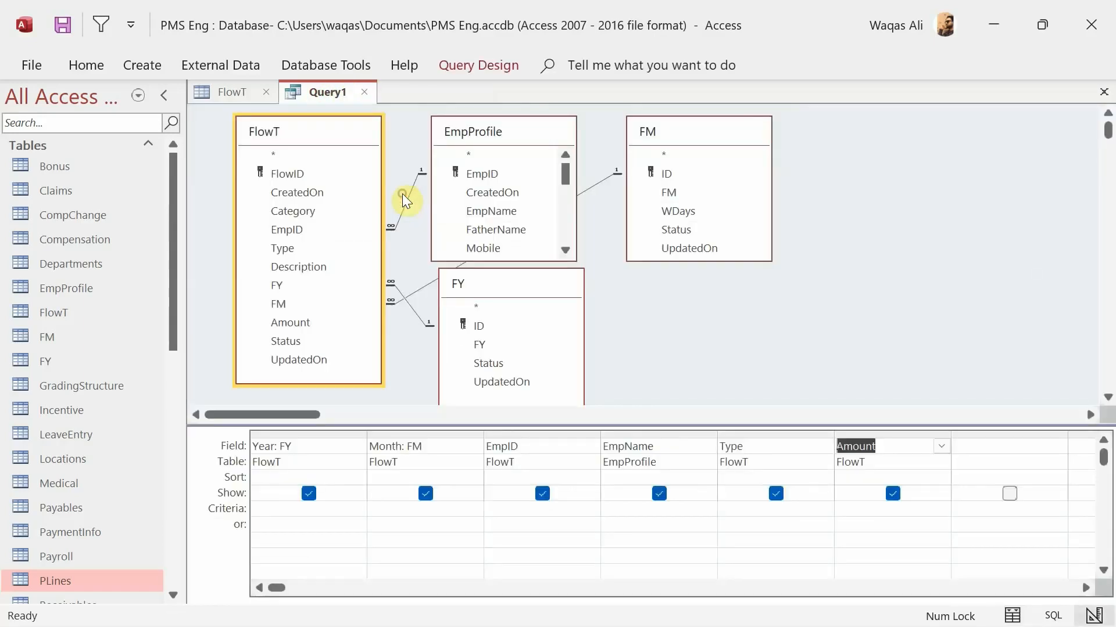
Replace the Type column of the query with FlowT's Category field, placed before Amount
click(773, 432)
key(Delete)
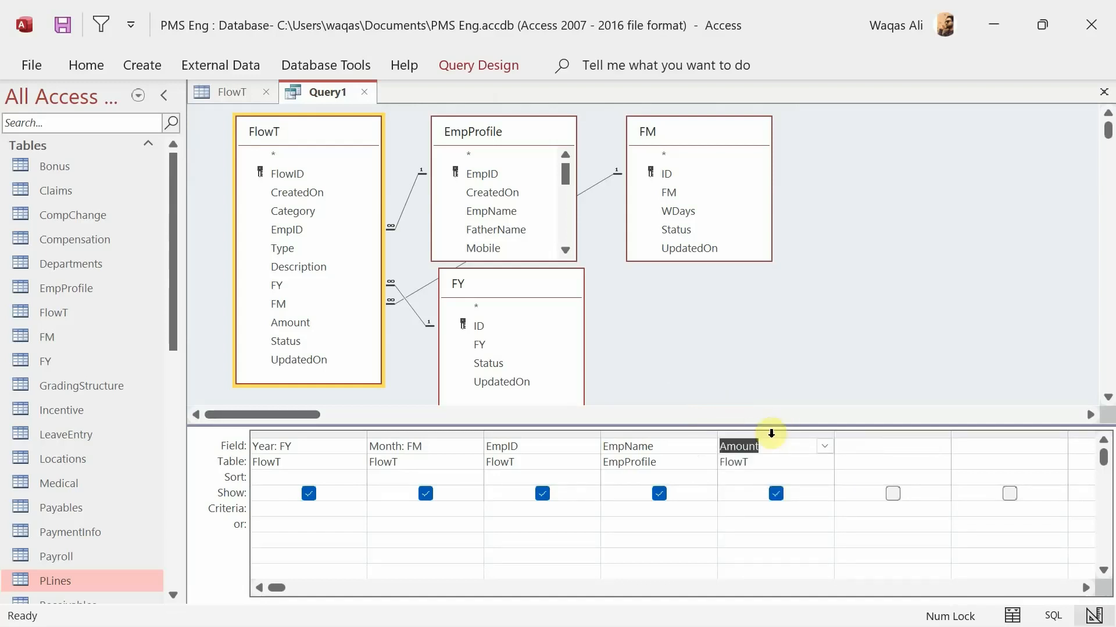
click(295, 211)
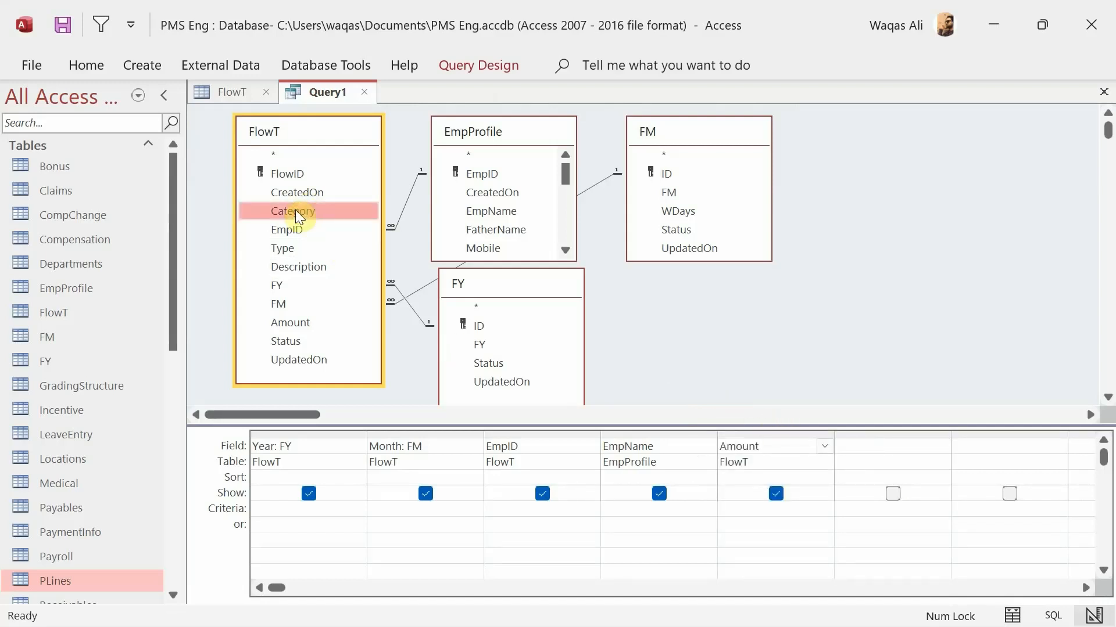
drag(295, 210, 751, 486)
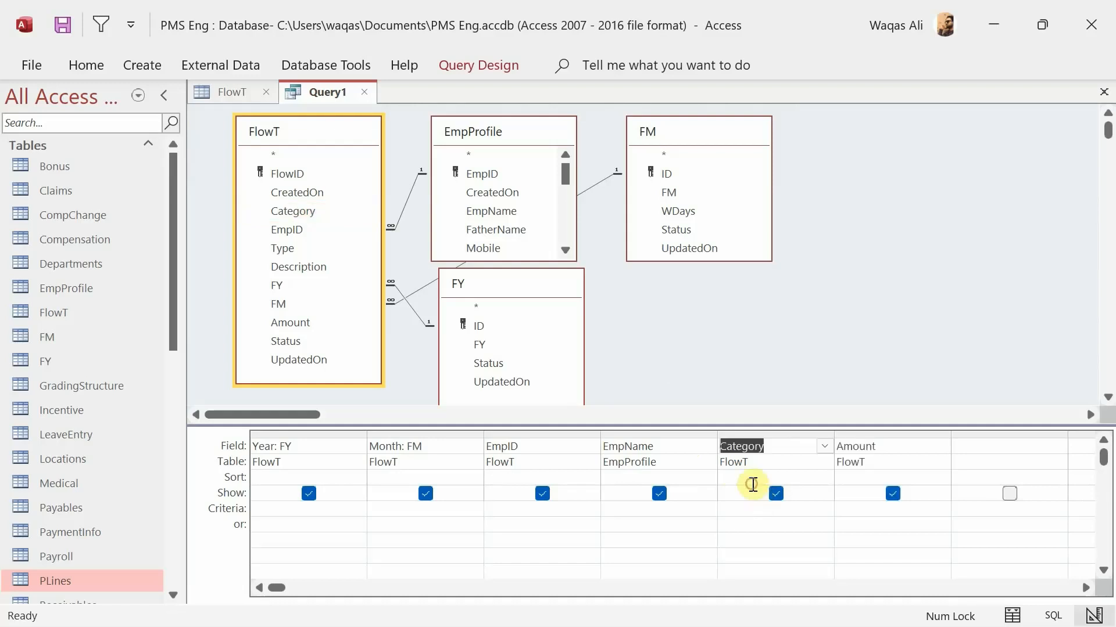
Check the query's records with the Category column in the datasheet and return to the design
right_click(887, 114)
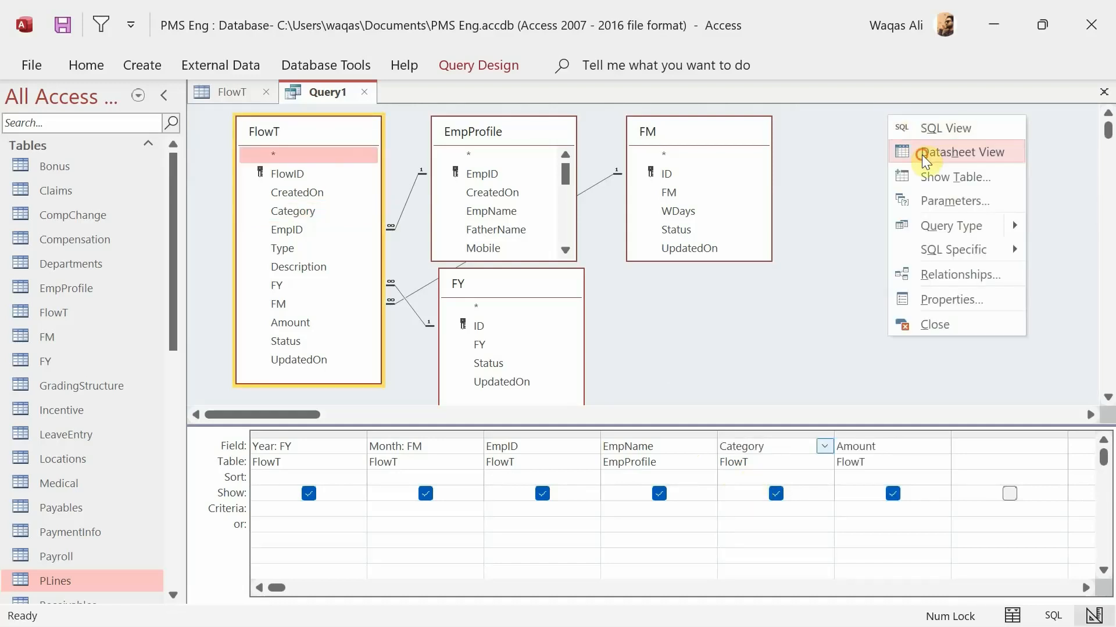
click(922, 153)
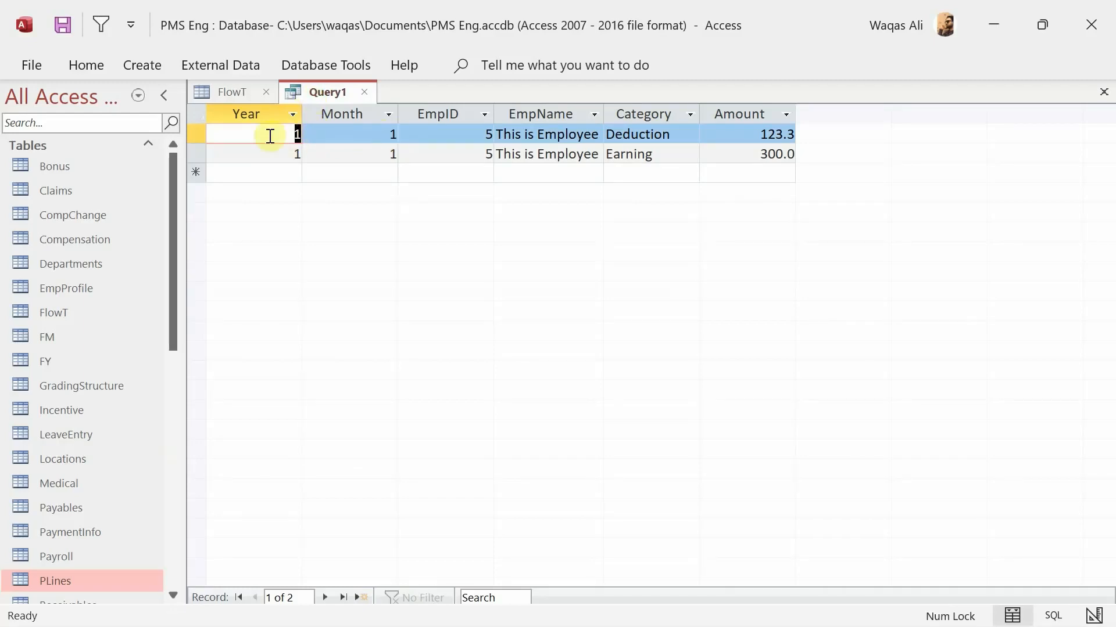
right_click(317, 102)
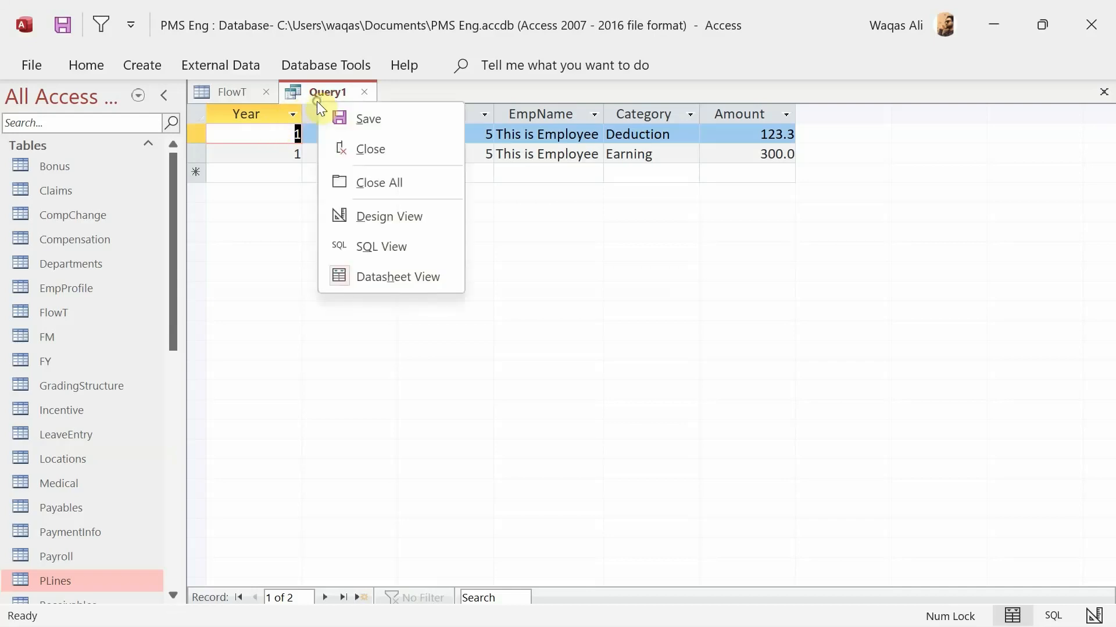
click(395, 217)
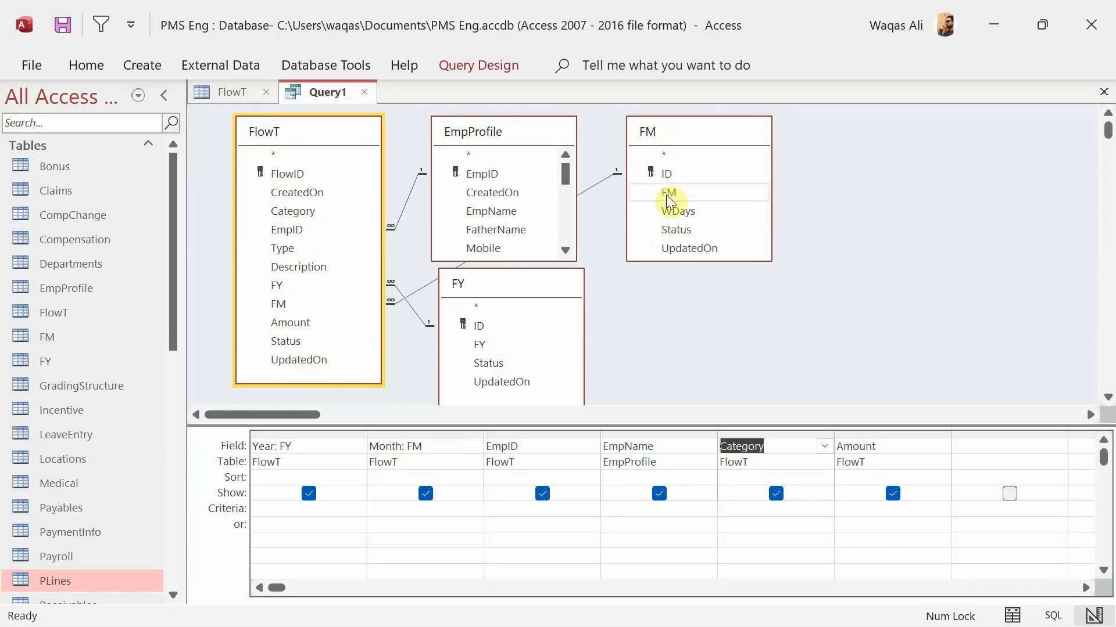
Change the source table of the Year column to FY and of the Month column to FM
click(311, 462)
click(358, 462)
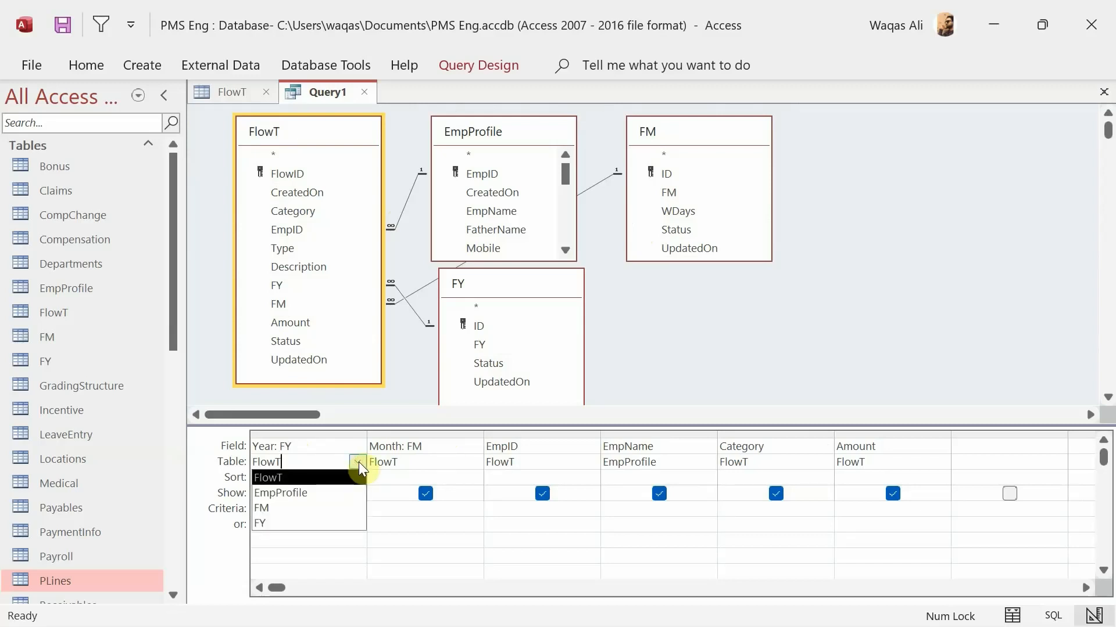
click(319, 518)
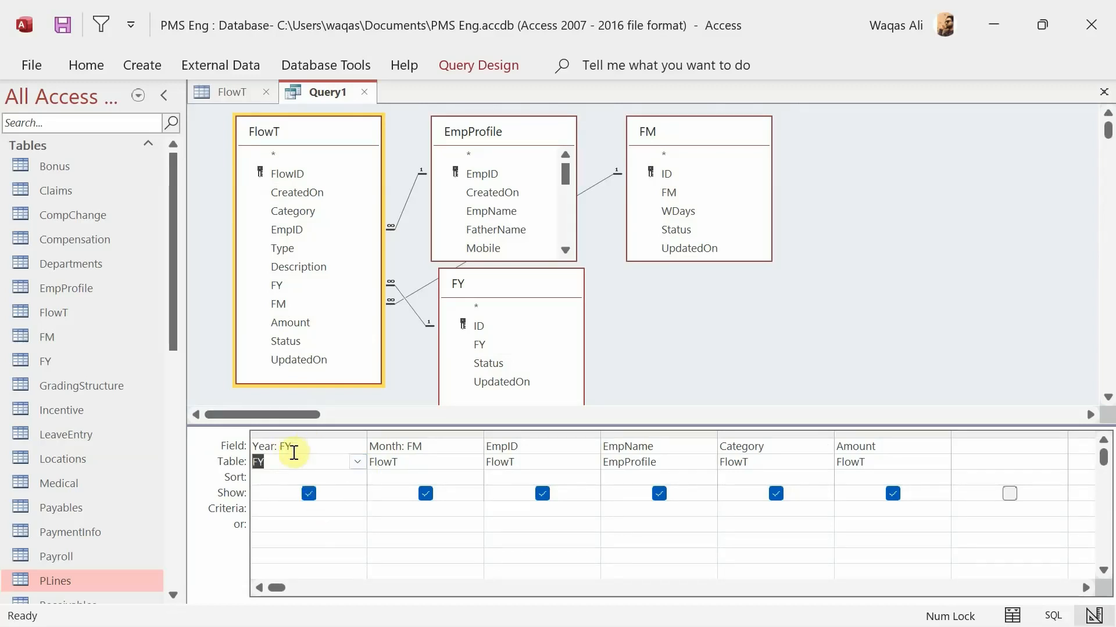
click(453, 465)
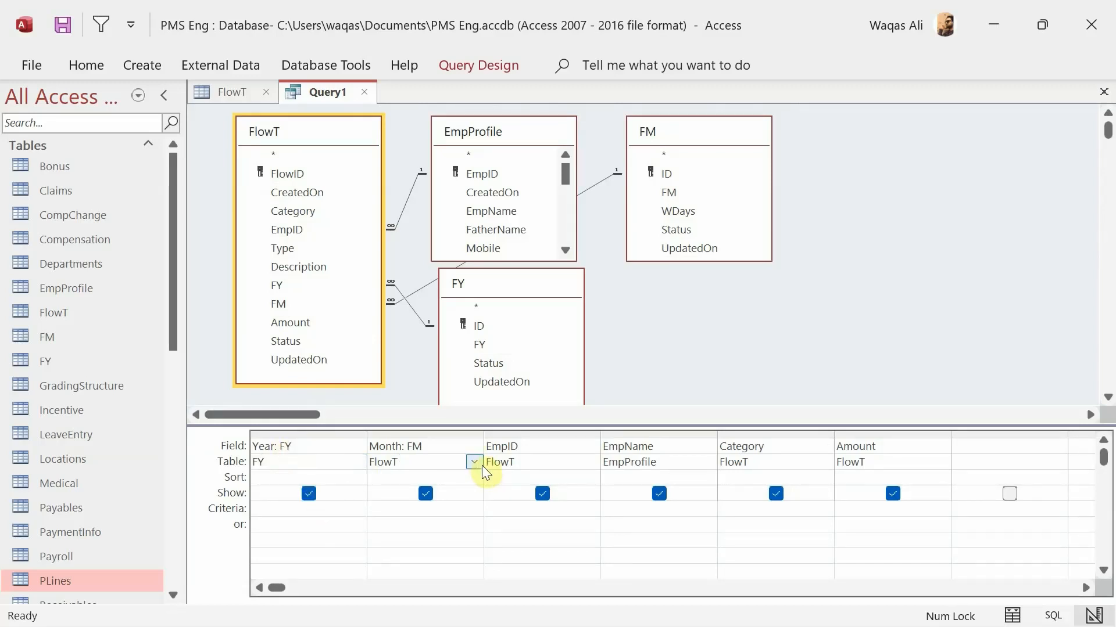
click(474, 462)
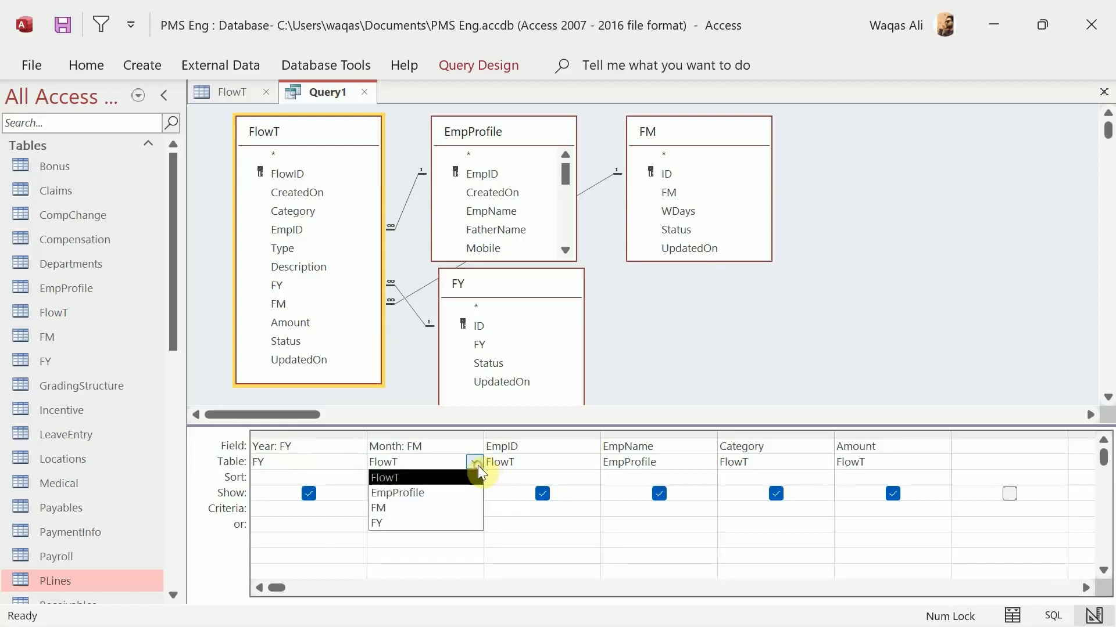
click(452, 508)
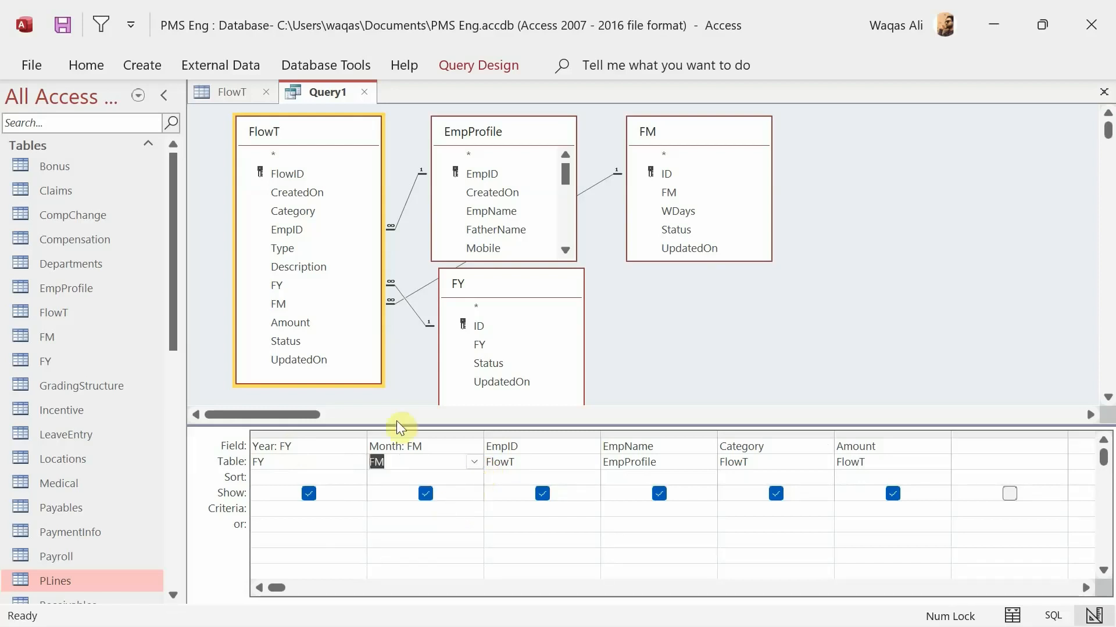
Review the Year and Month values from the FY and FM tables in the query's datasheet and return to the design
right_click(808, 226)
click(823, 254)
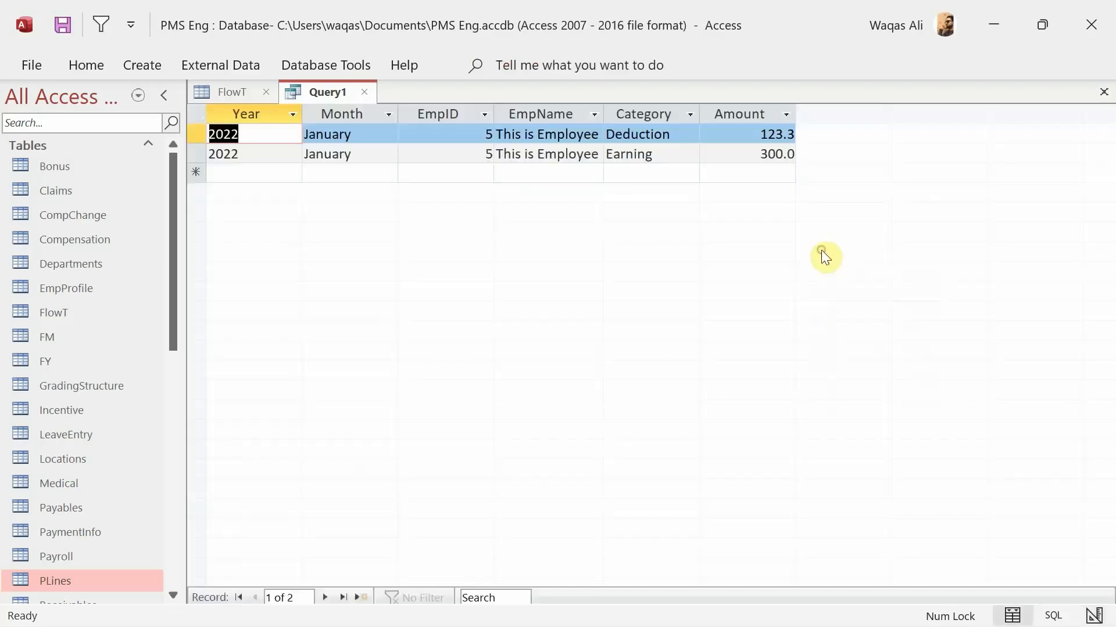
click(249, 135)
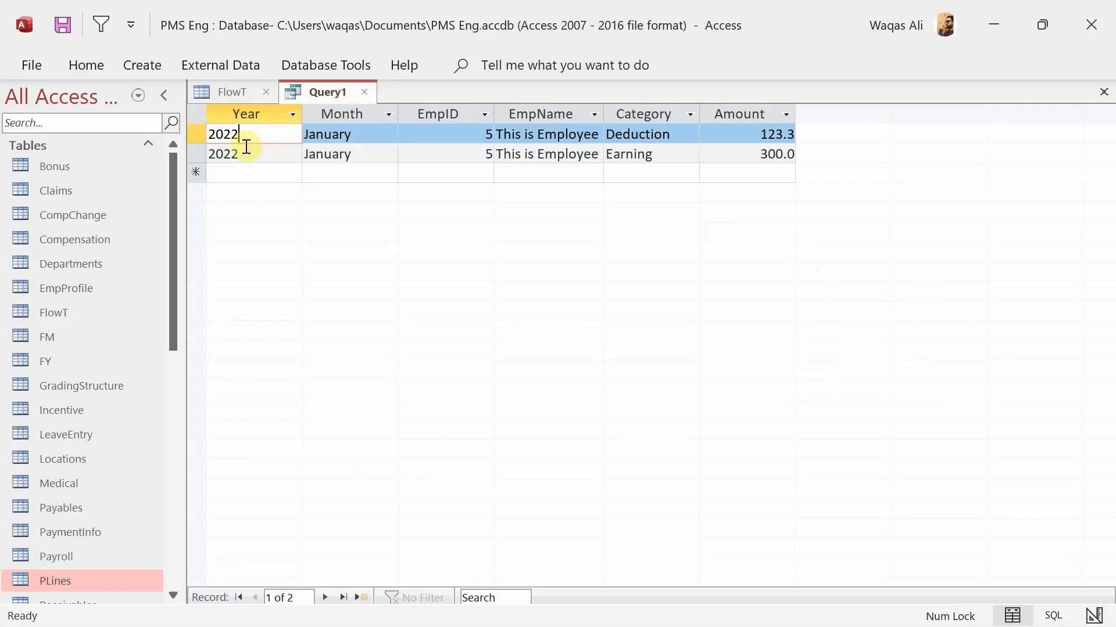
right_click(322, 100)
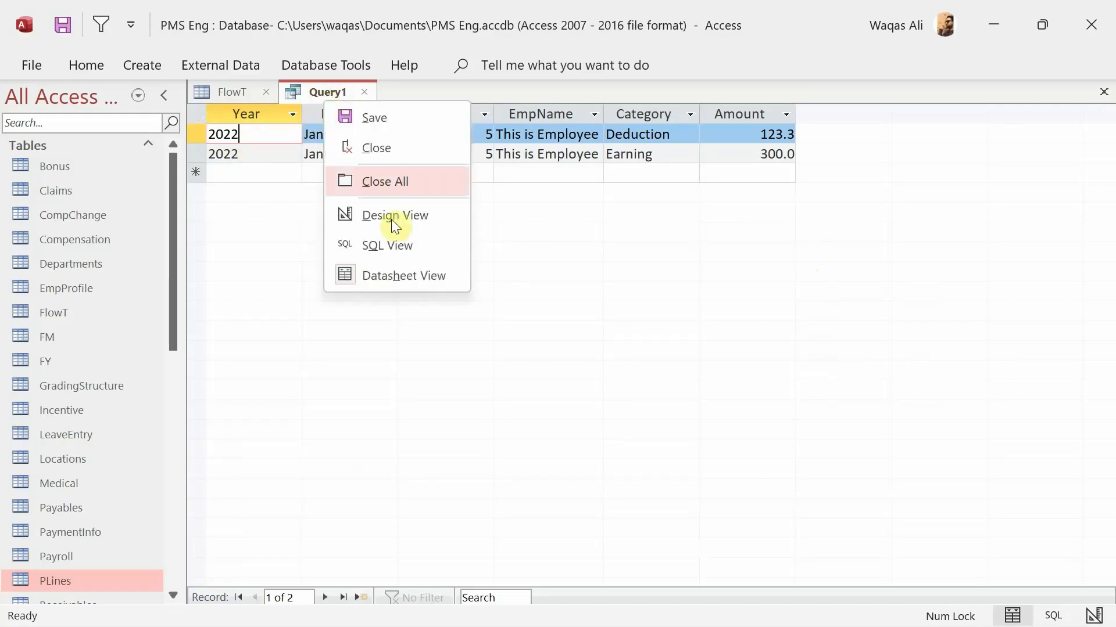
click(326, 216)
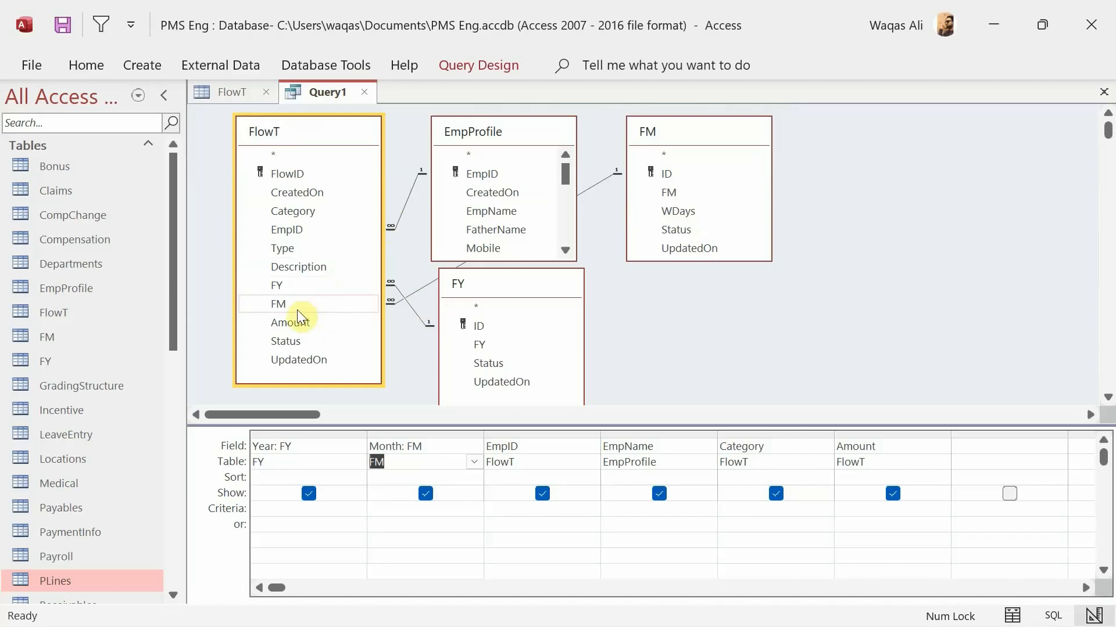
right_click(821, 283)
click(858, 324)
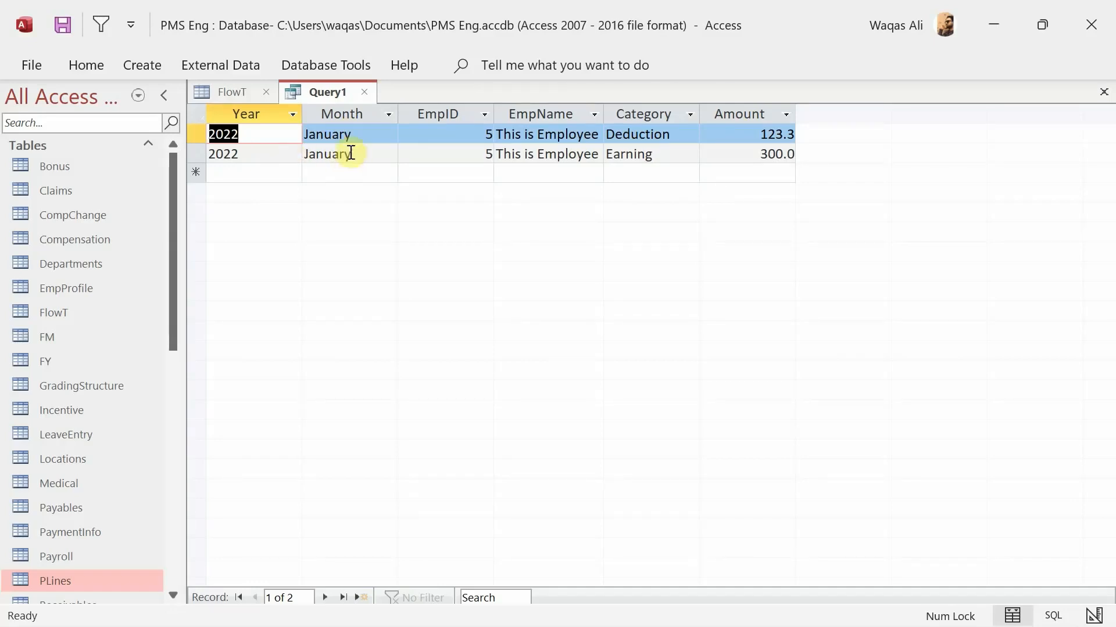
right_click(337, 95)
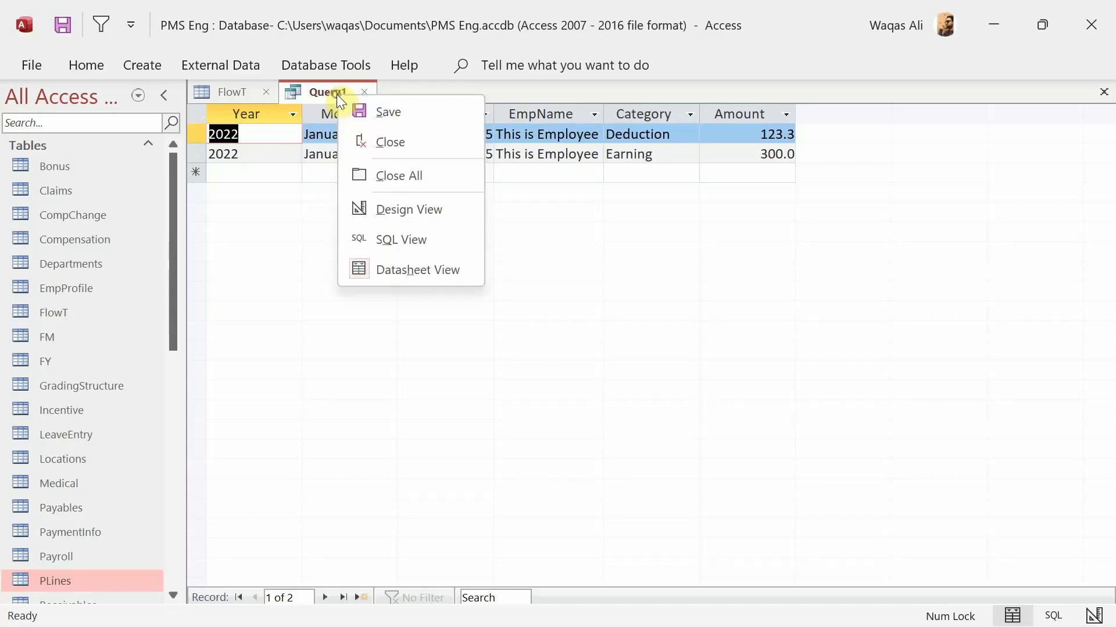
click(377, 204)
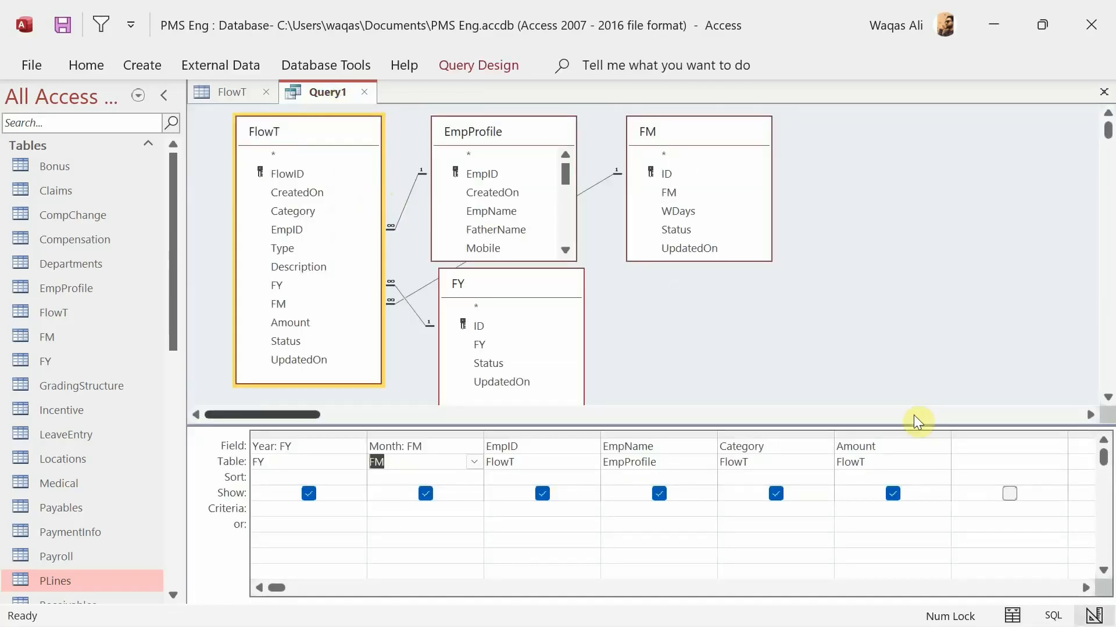
Add FlowT's FY and FM fields after Amount in the query and show the result as a datasheet
double_click(308, 285)
double_click(286, 304)
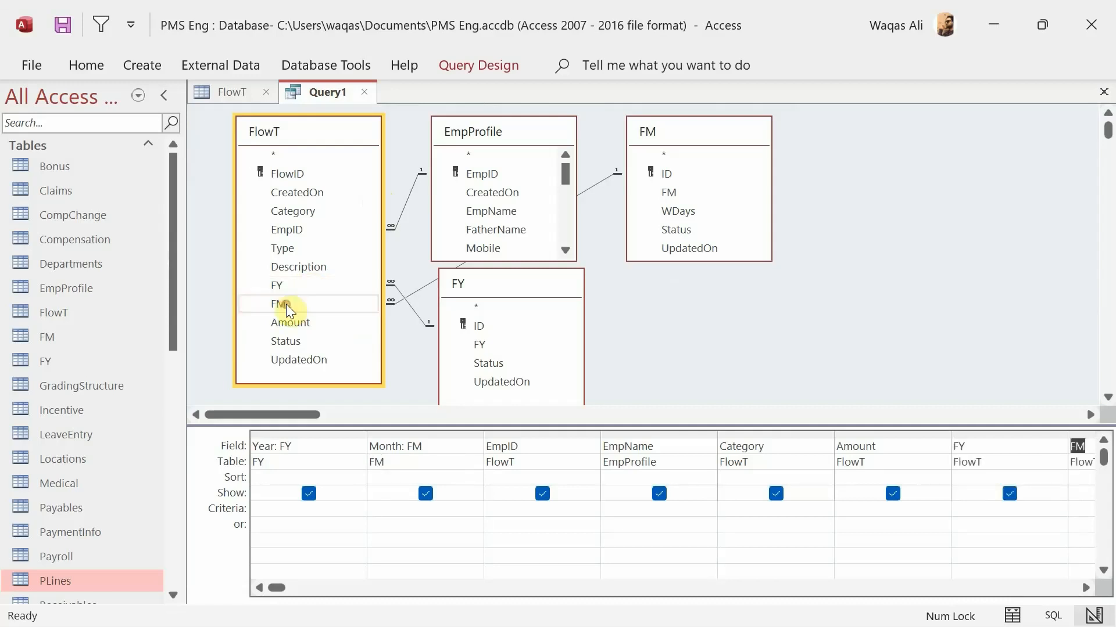
right_click(876, 326)
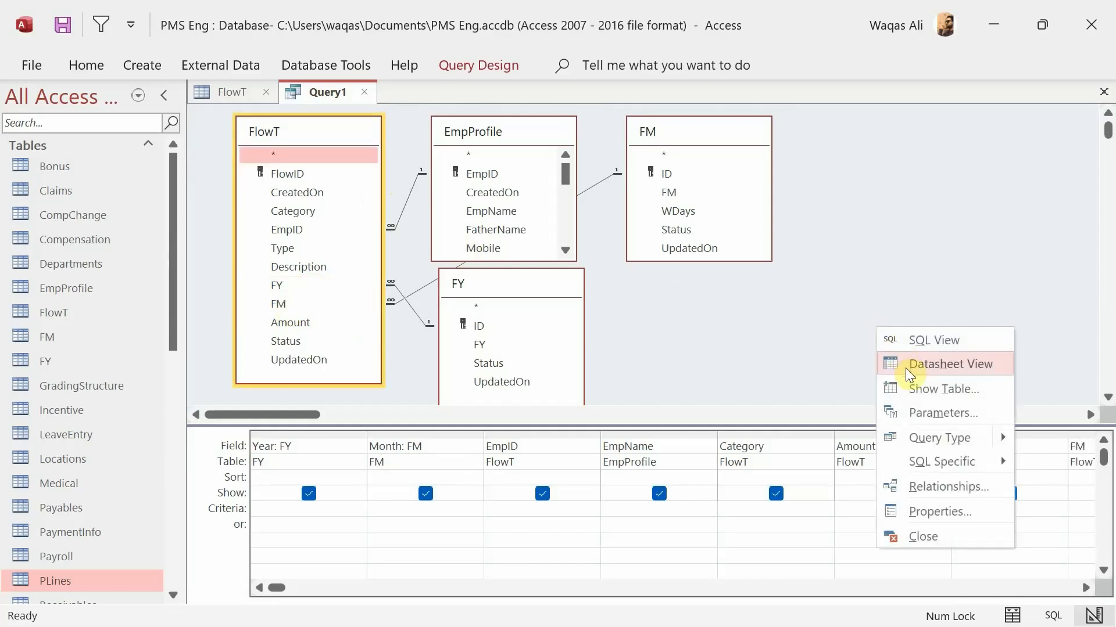
click(905, 365)
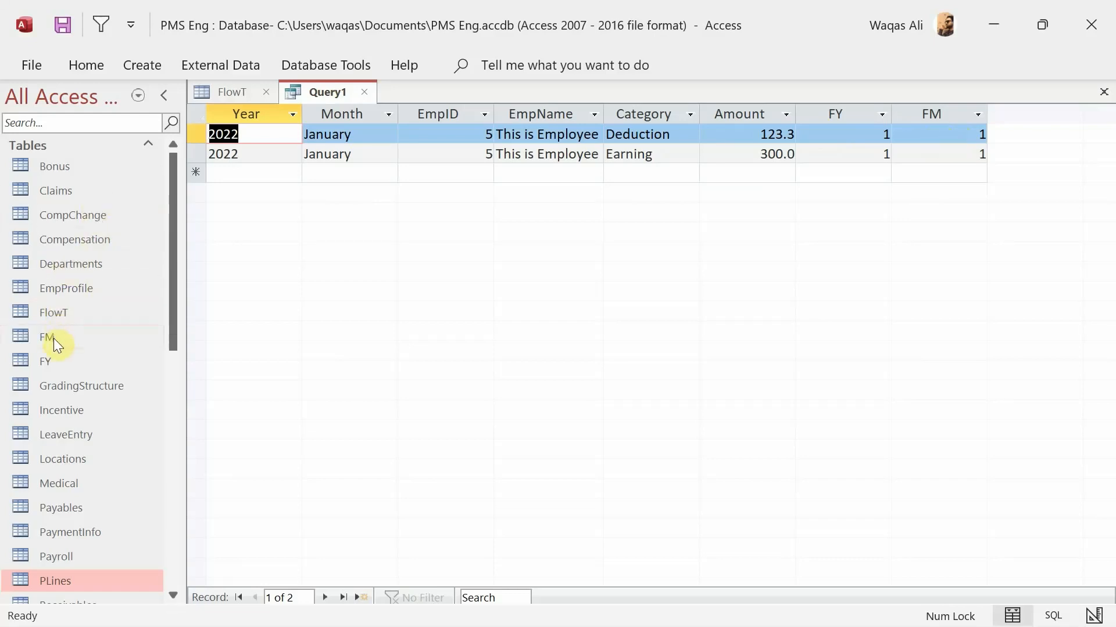
Examine the ID and name of the records in the FY and FM tables, and close both tables
double_click(44, 359)
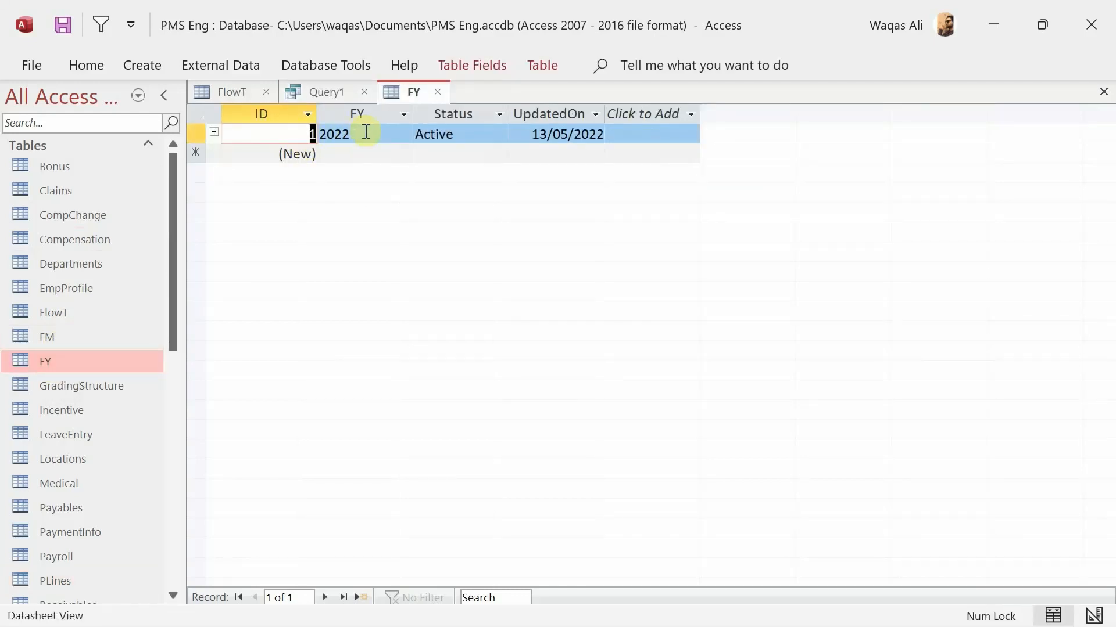
click(366, 132)
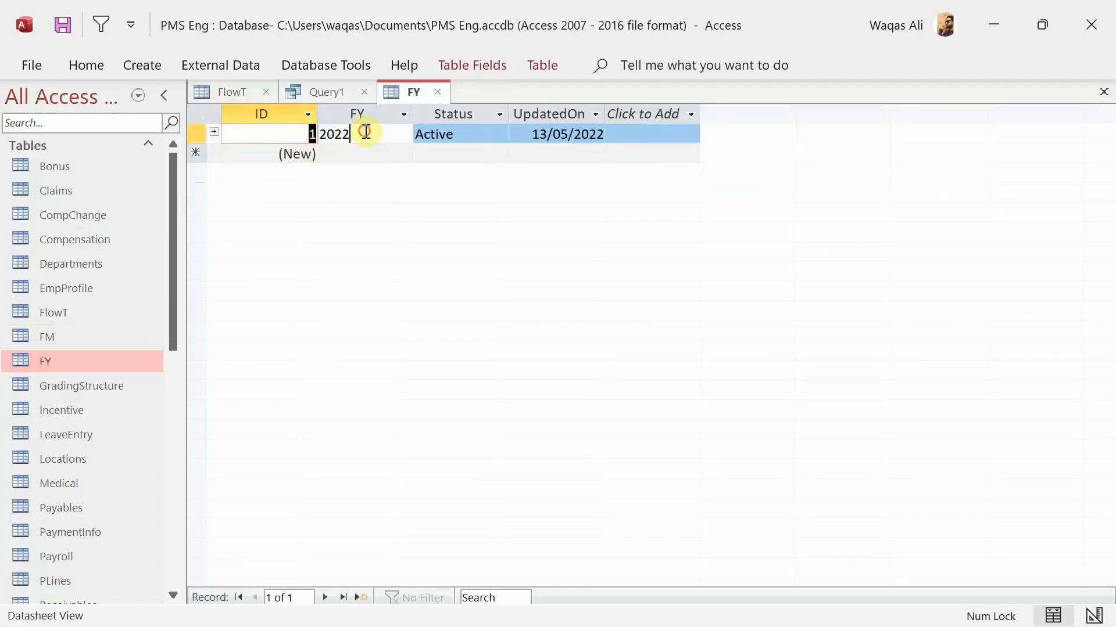
click(335, 95)
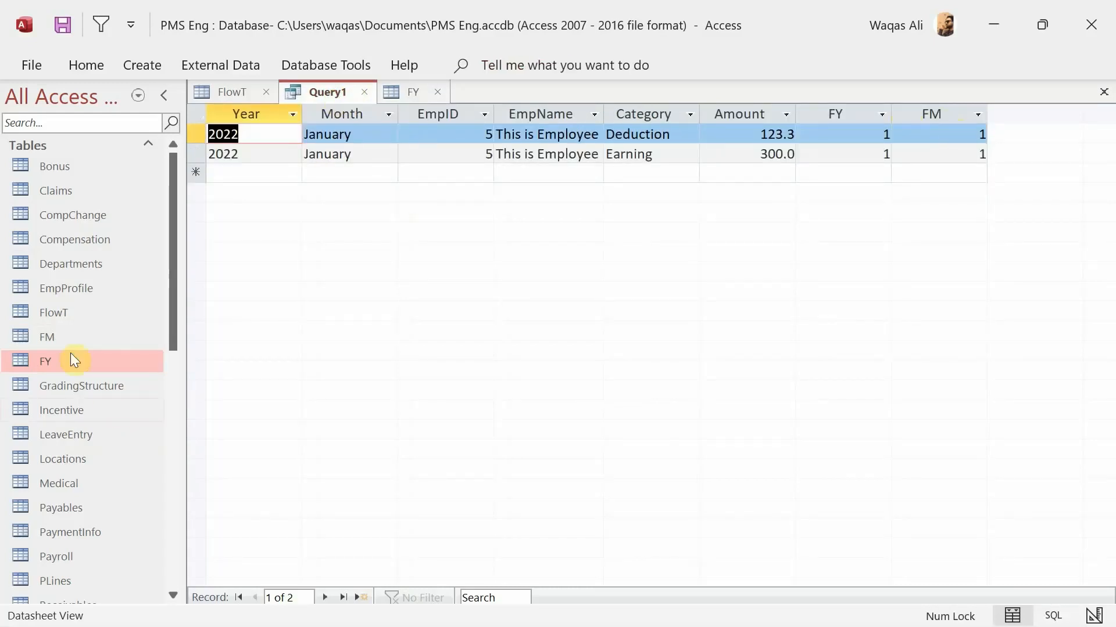
double_click(71, 336)
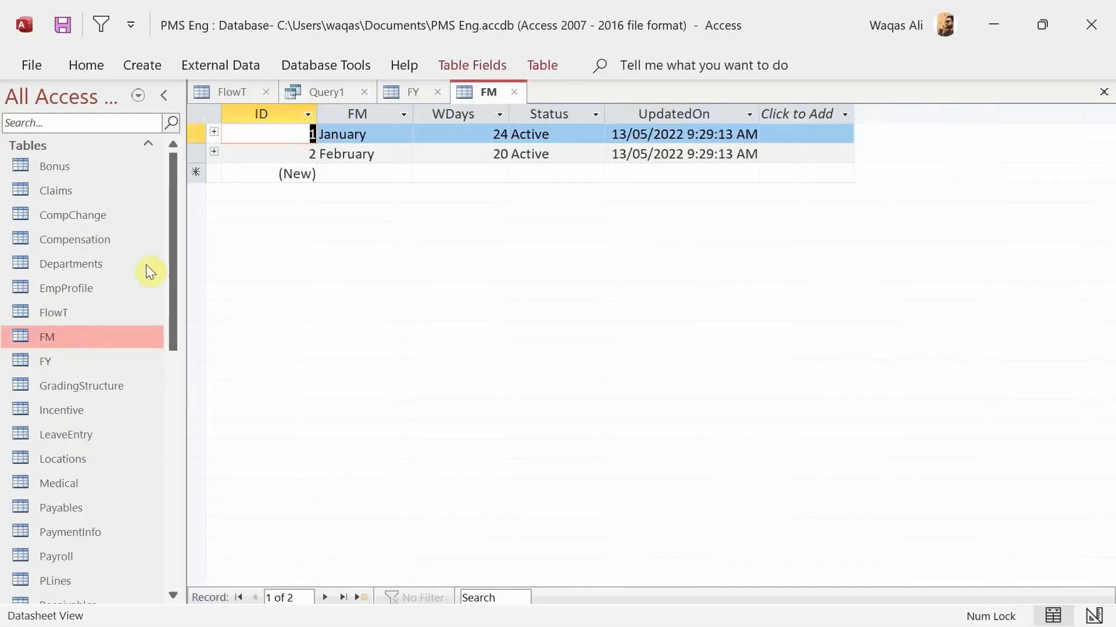
click(368, 132)
click(294, 135)
click(514, 91)
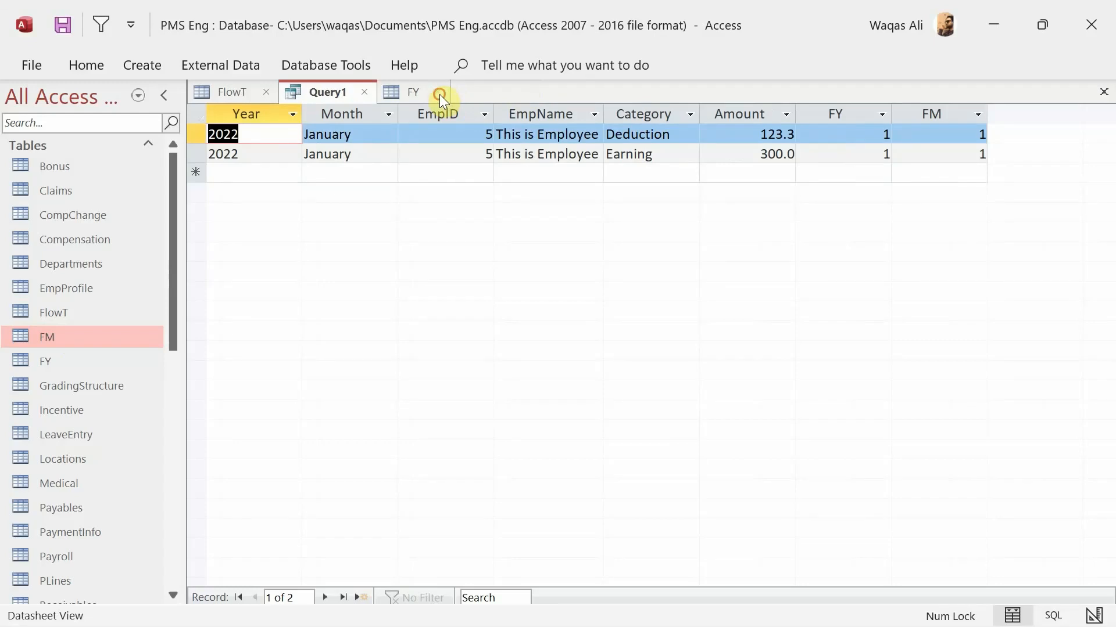
click(439, 93)
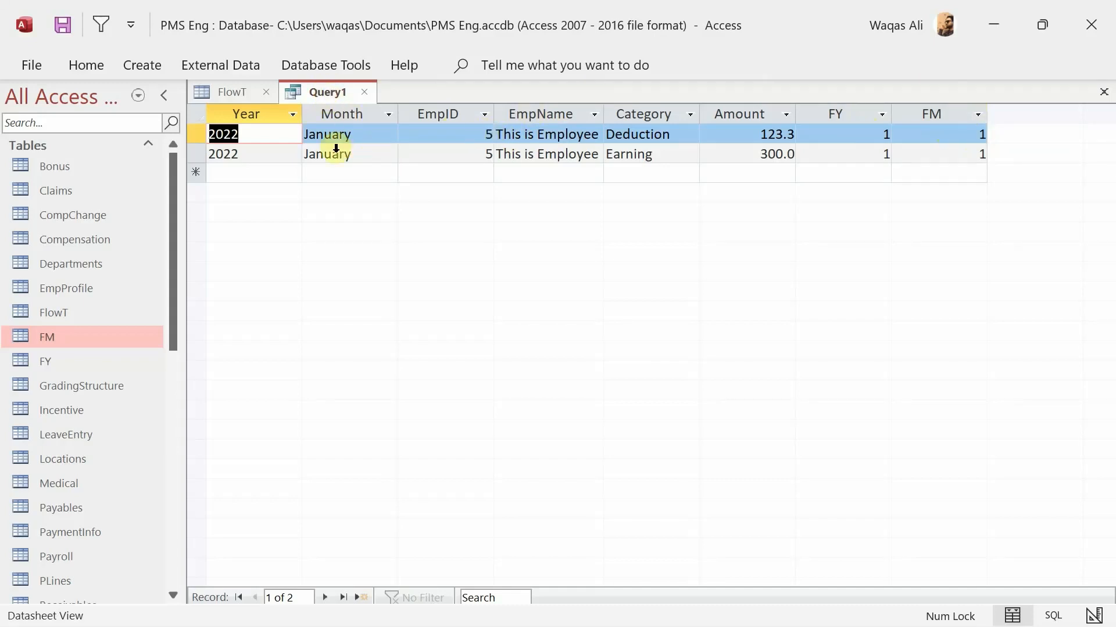
Return the query to its design and open the Zoom editor for the blank field after FM
right_click(331, 91)
click(411, 204)
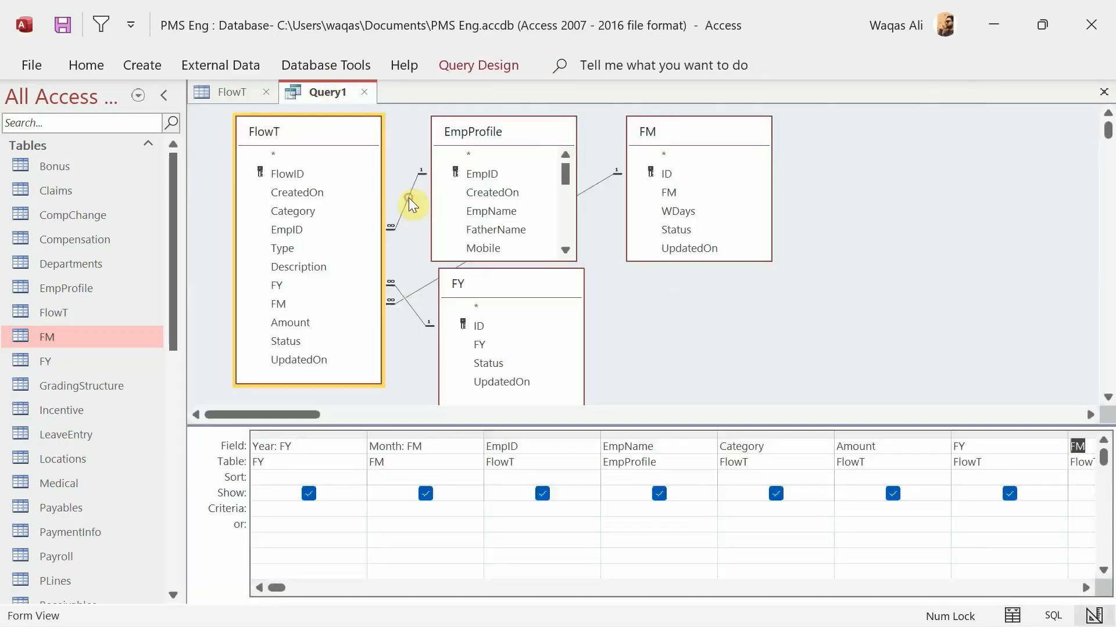
click(1081, 589)
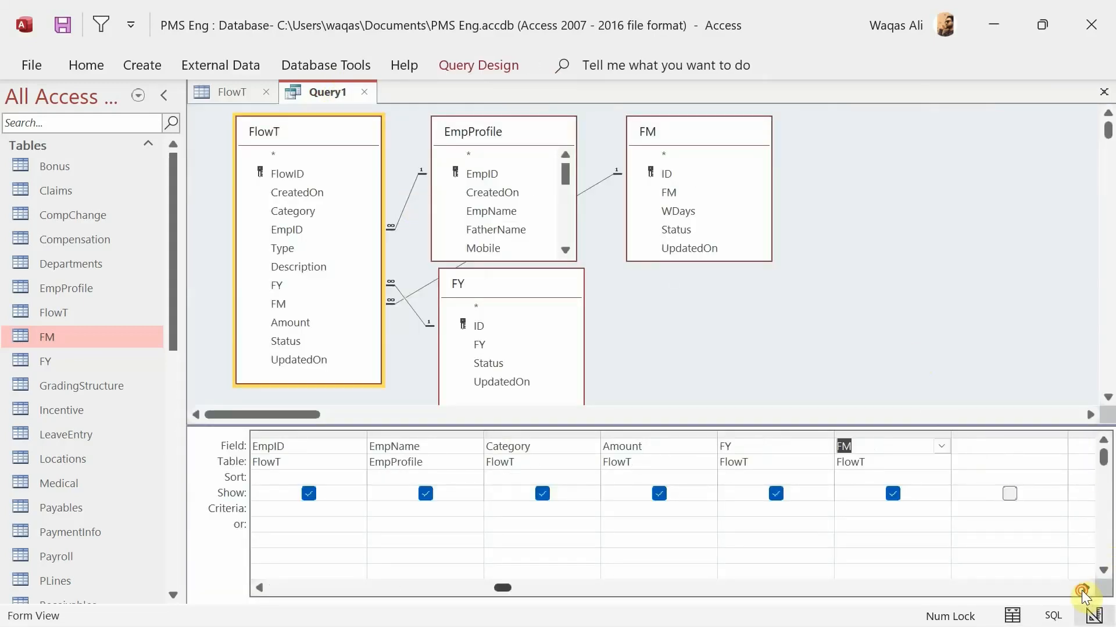
click(1081, 589)
click(809, 446)
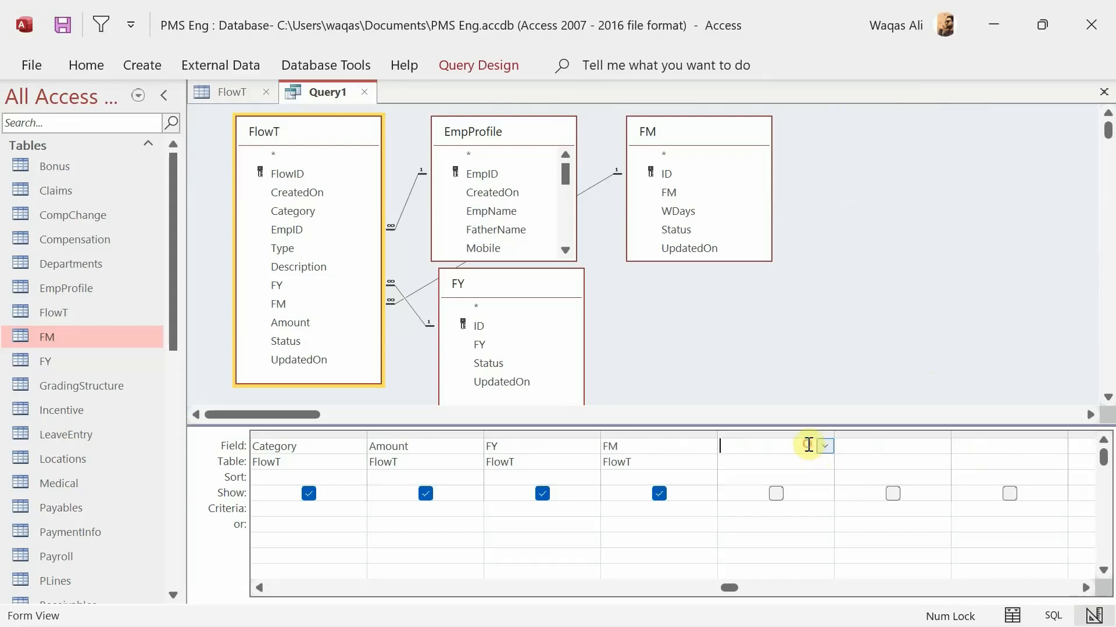
right_click(807, 444)
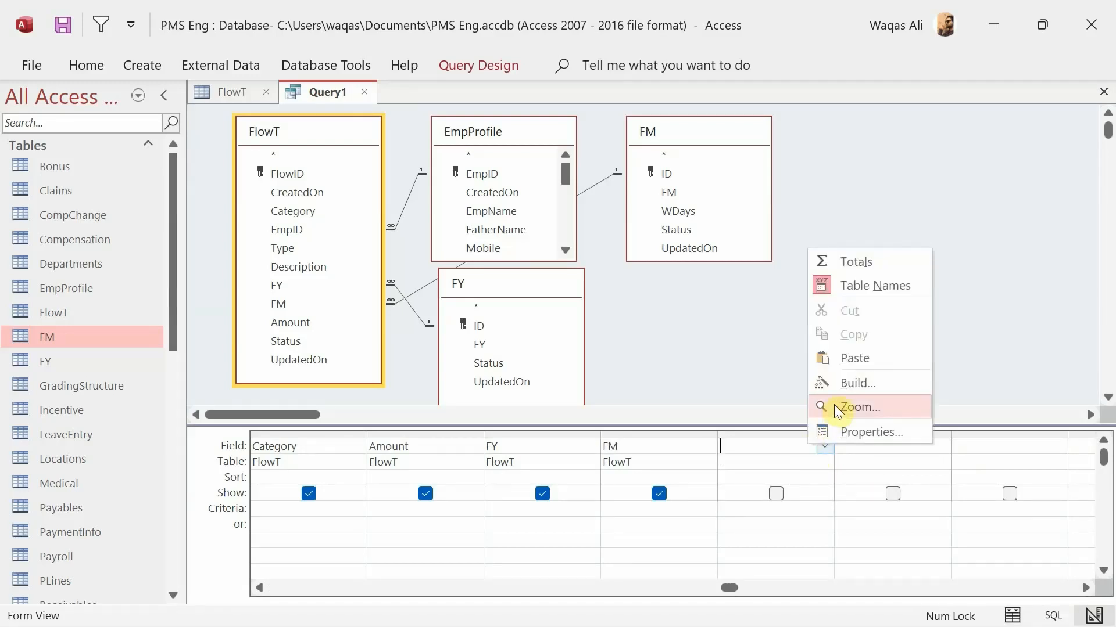
click(852, 407)
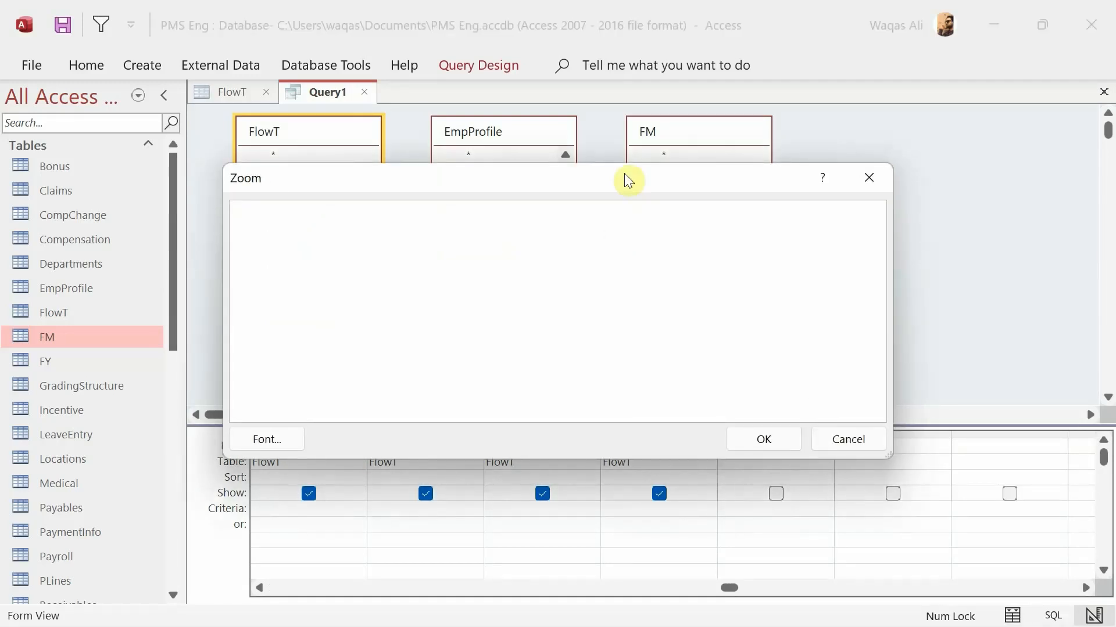
drag(624, 174, 663, 114)
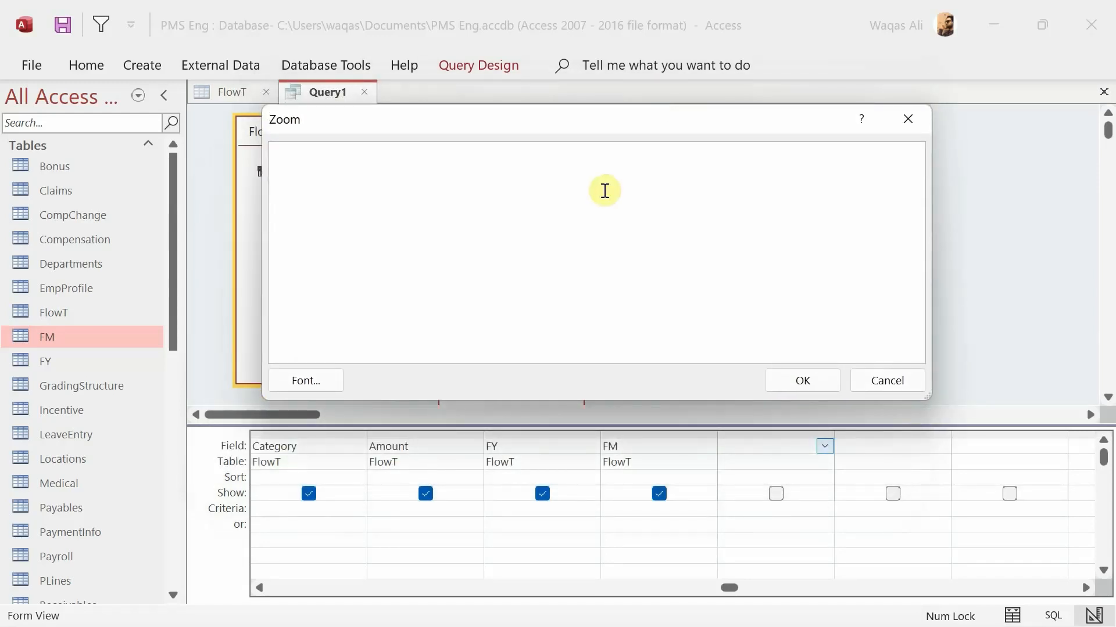
Name the calculated field MYi and begin its expression with FM!ID&
text(MYi)
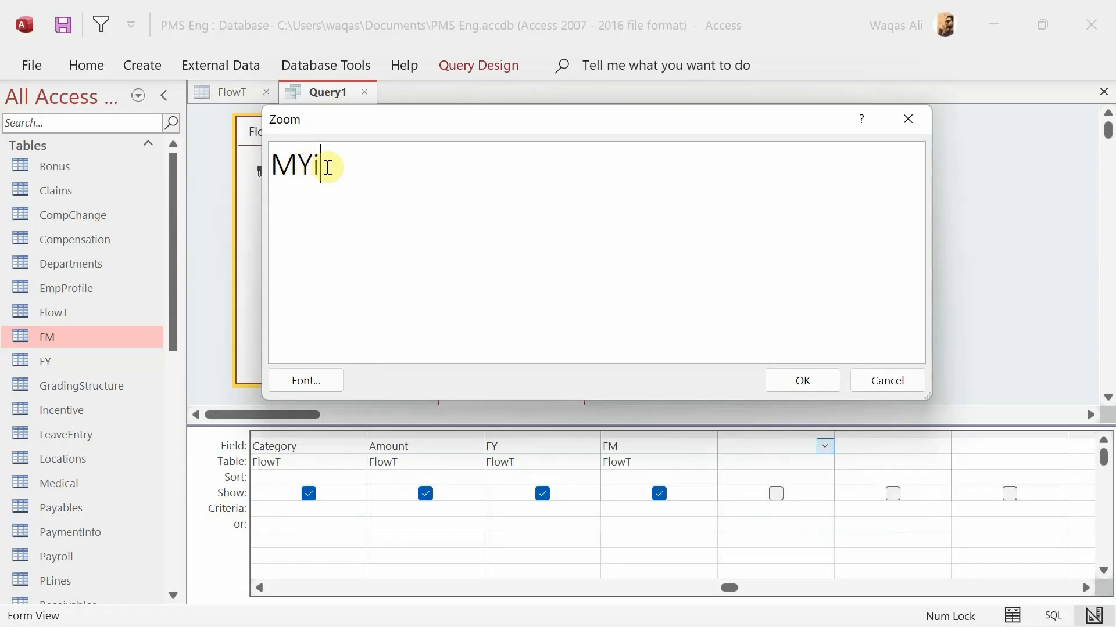
text(:)
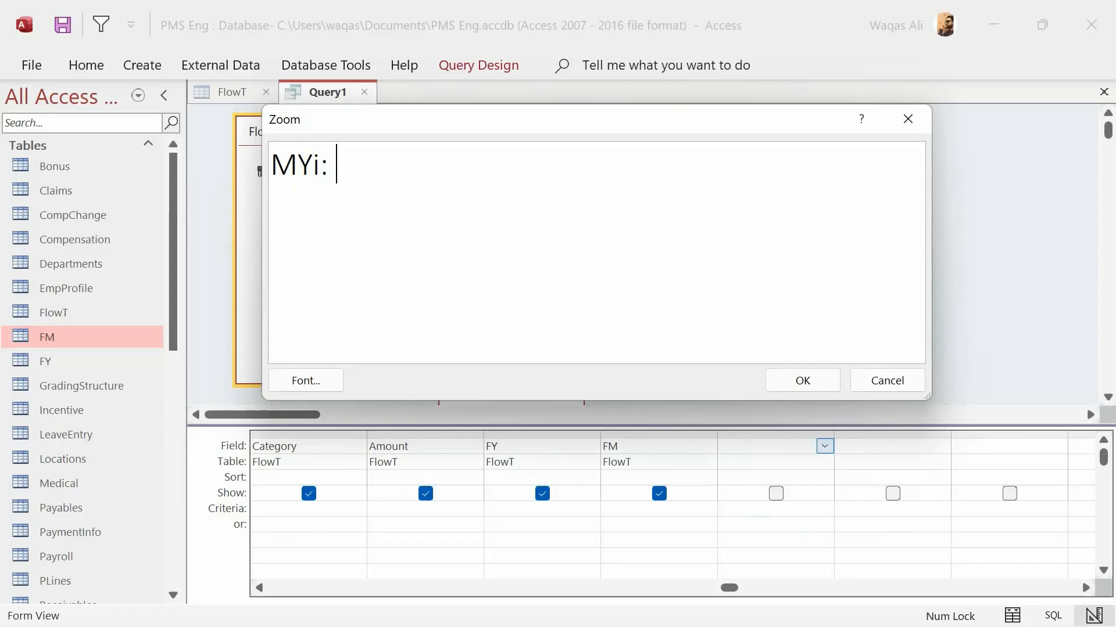
drag(482, 123, 485, 292)
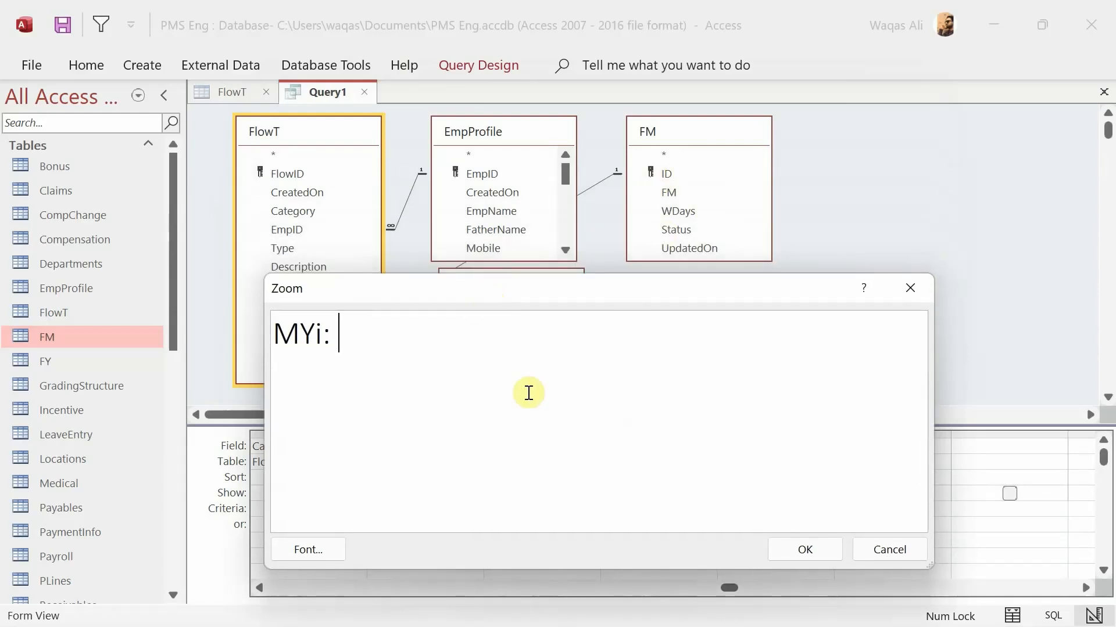
text(FM)
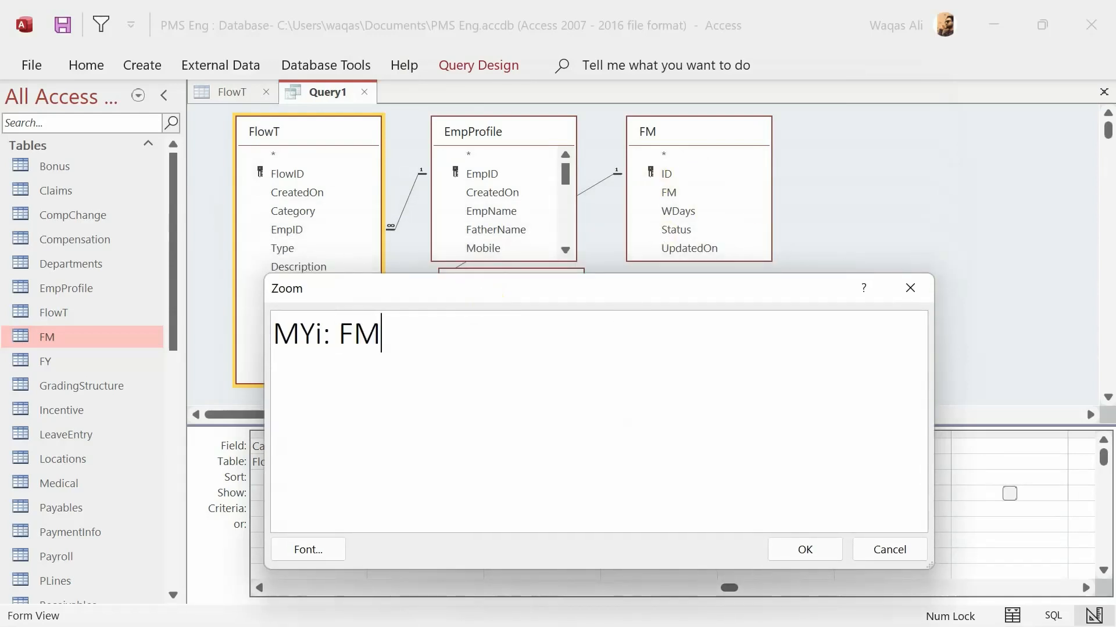
text(!)
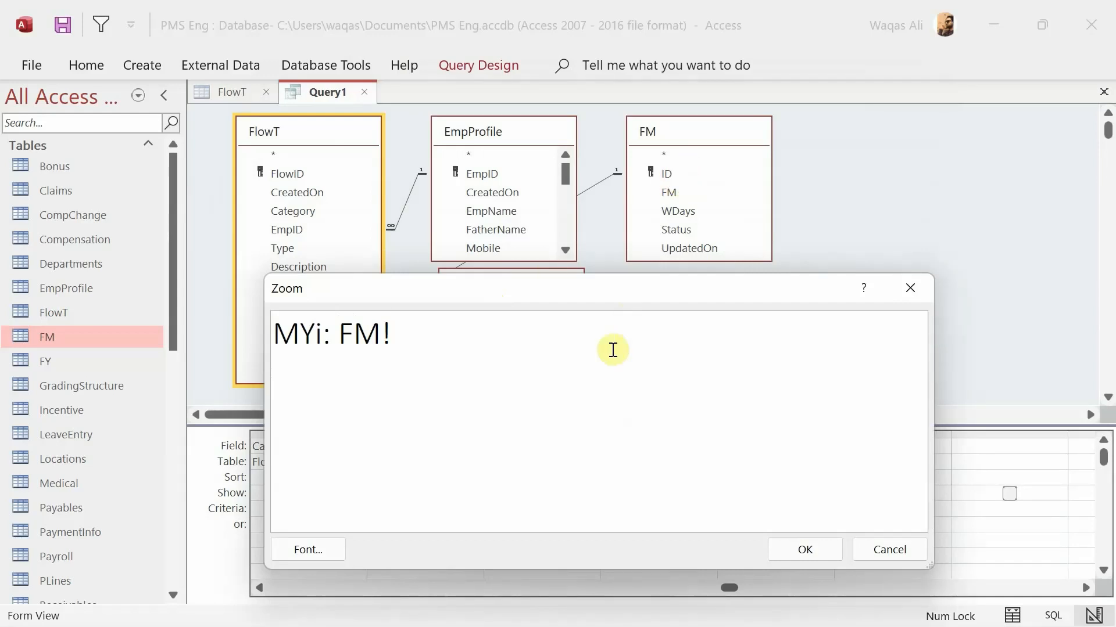
text(ID)
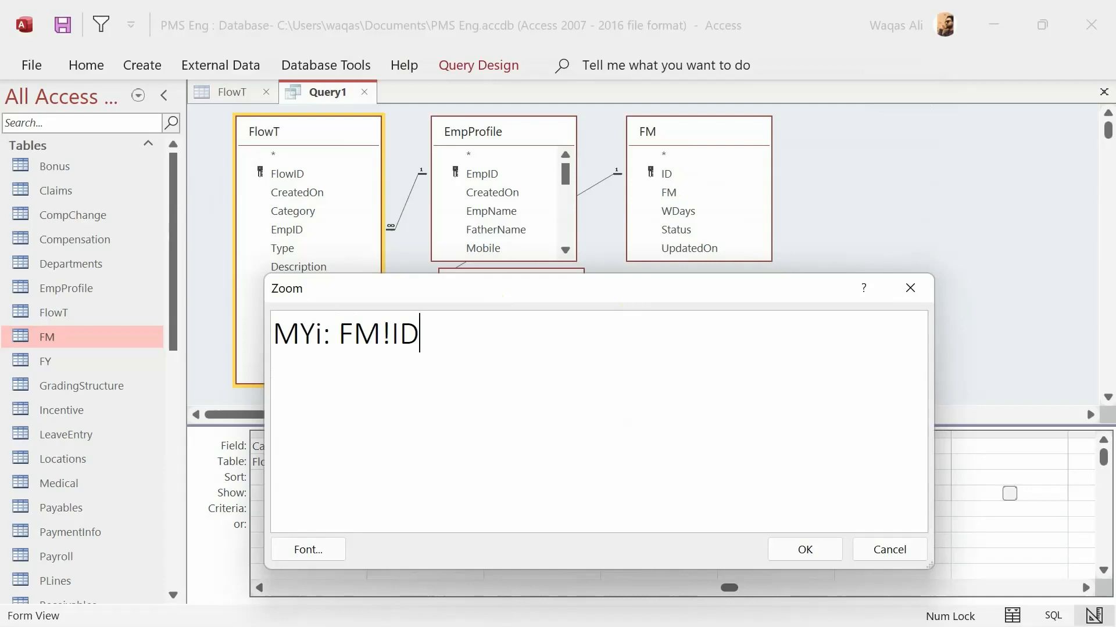
text(&)
Complete the MYi expression with FY!ID&FlowT!EmpID and apply it to the query field
drag(575, 289, 592, 393)
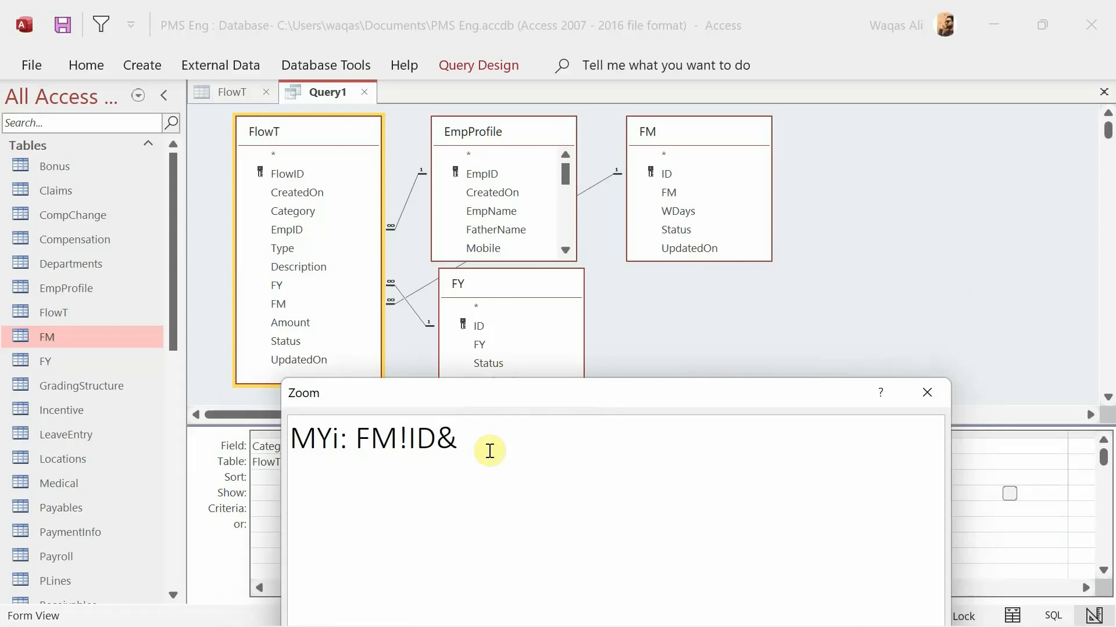
text(FY!ID&)
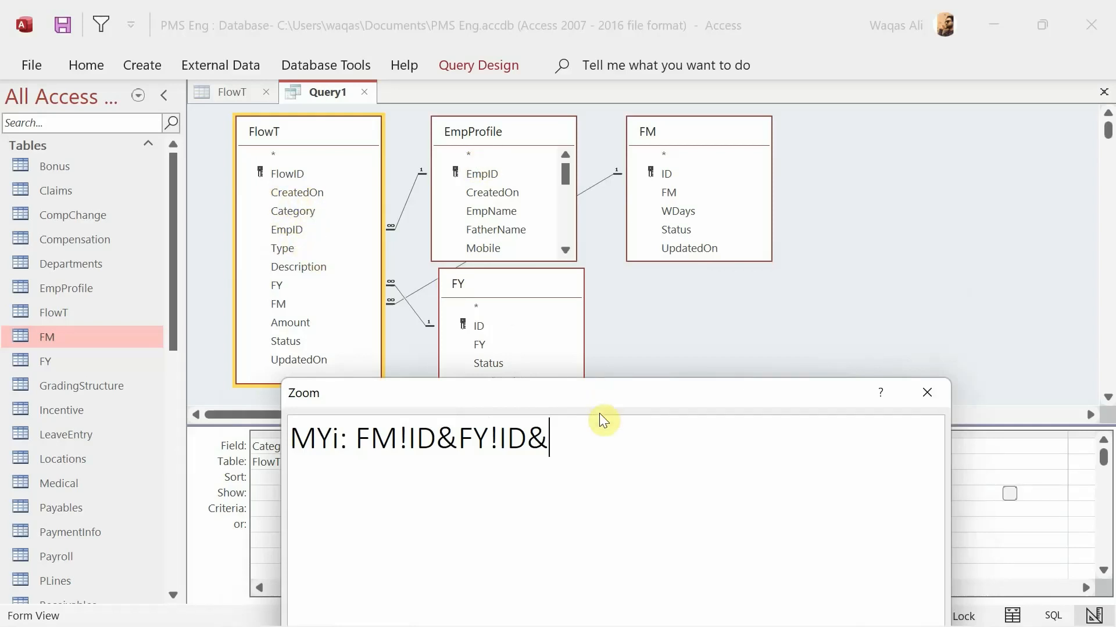
text(FlowT)
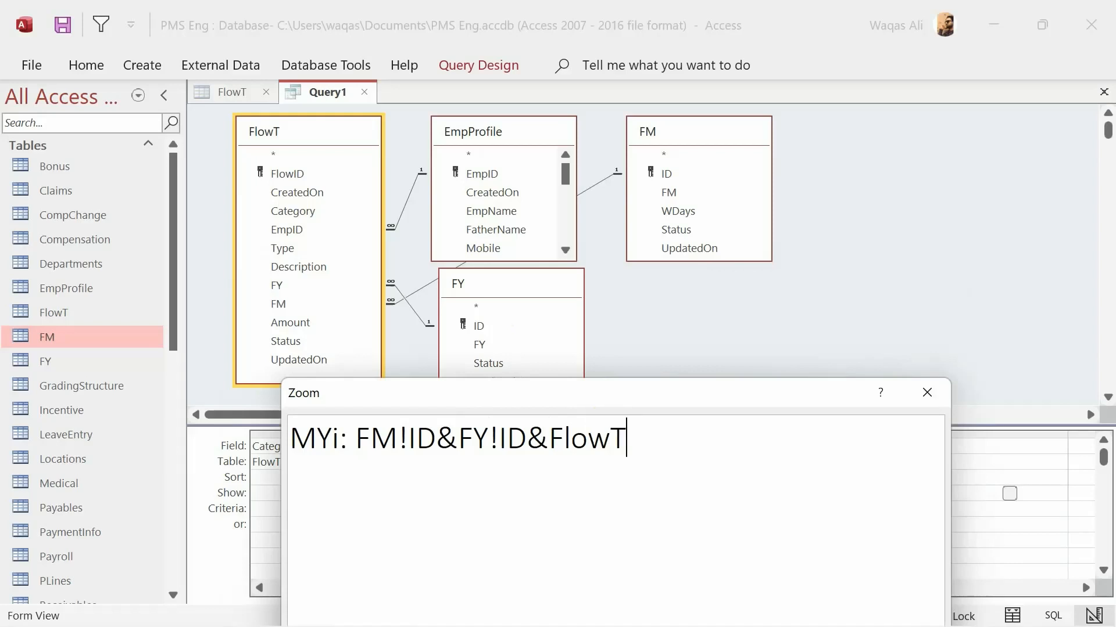
text(!EmpID)
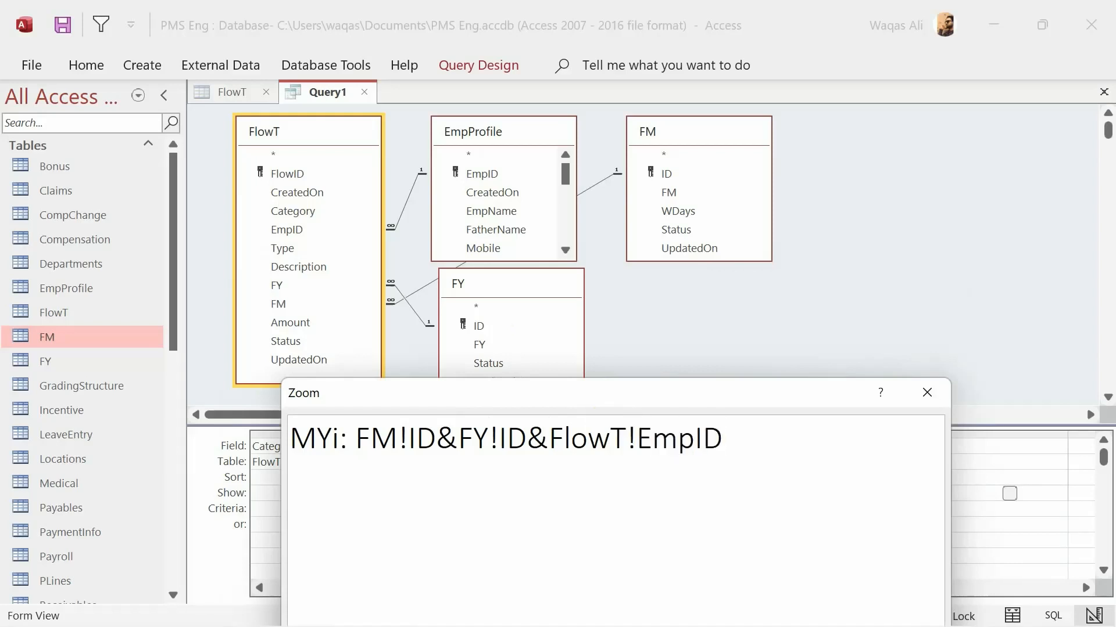
drag(676, 394, 691, 242)
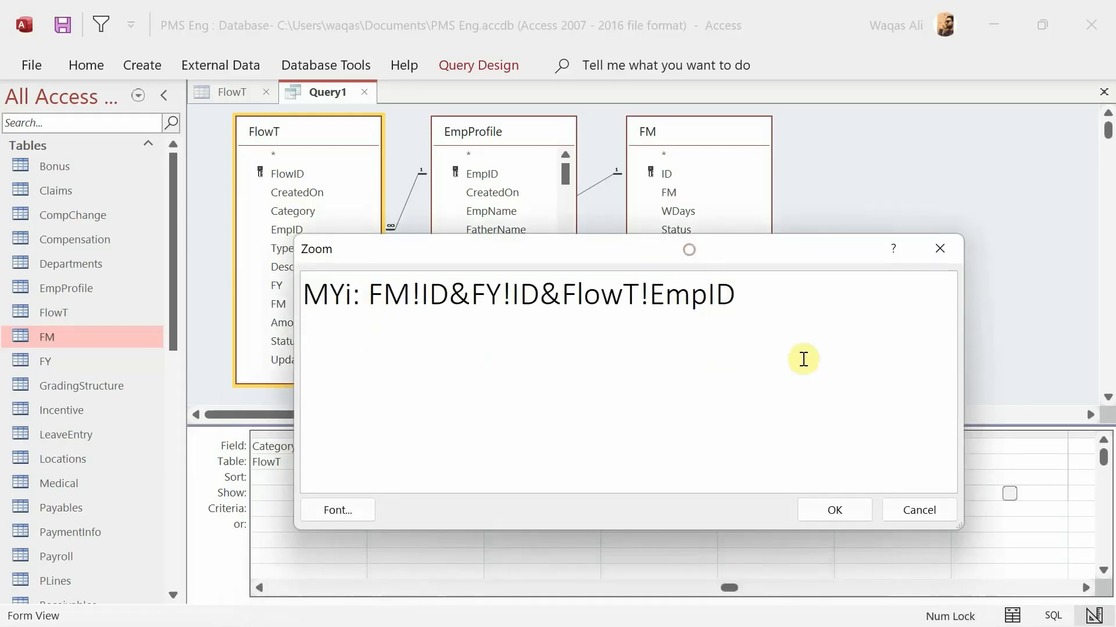
click(862, 511)
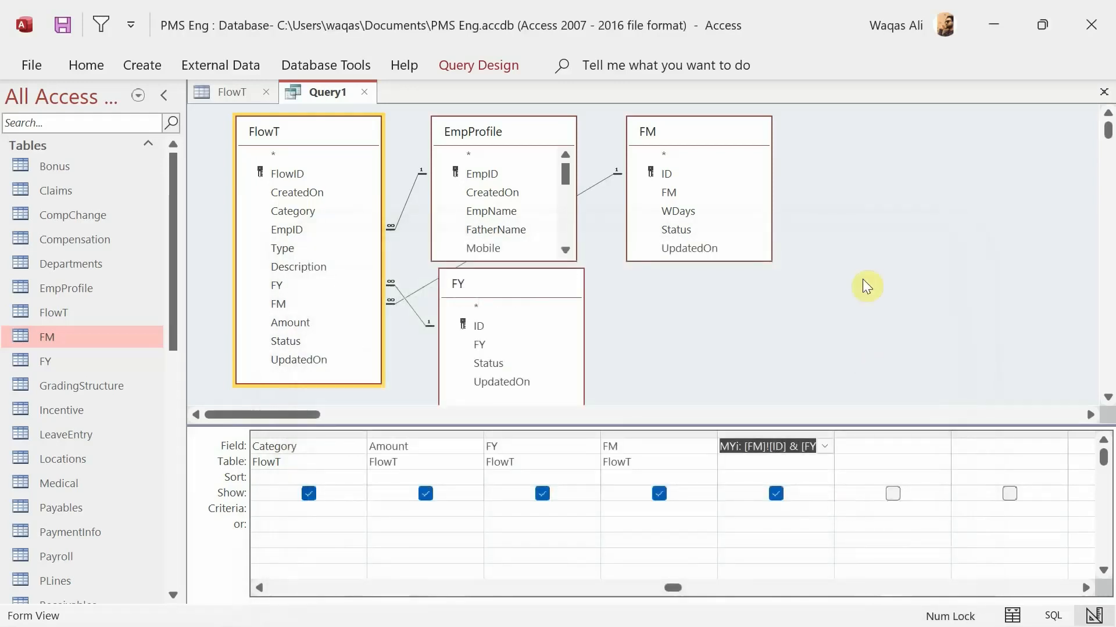
Show the query as a datasheet and compare the MYi values with the month, year and employee IDs
right_click(862, 279)
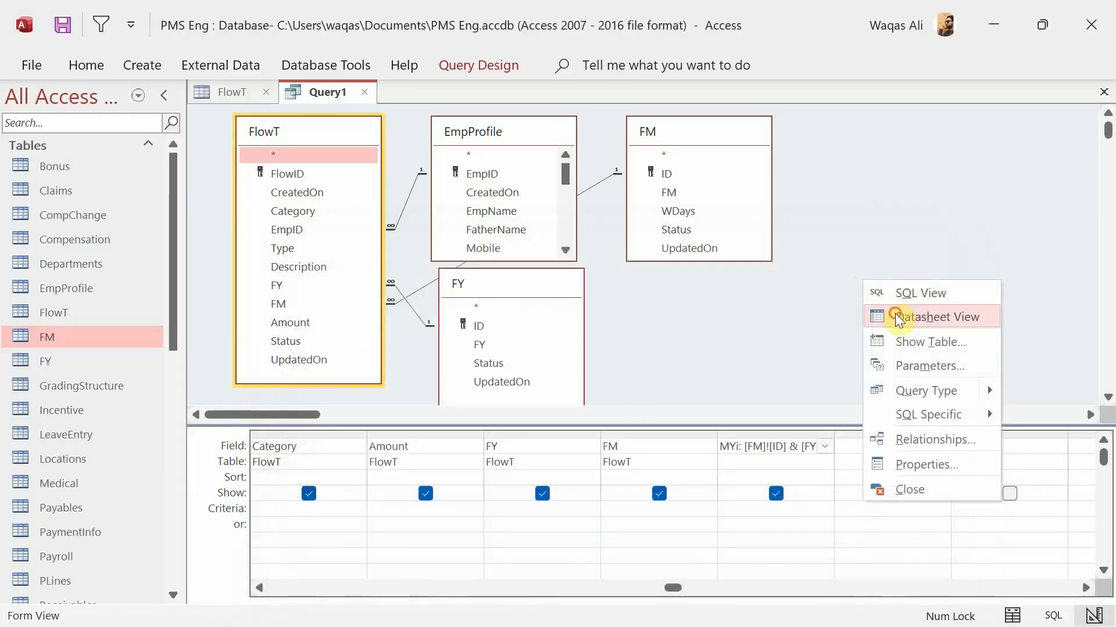
click(895, 315)
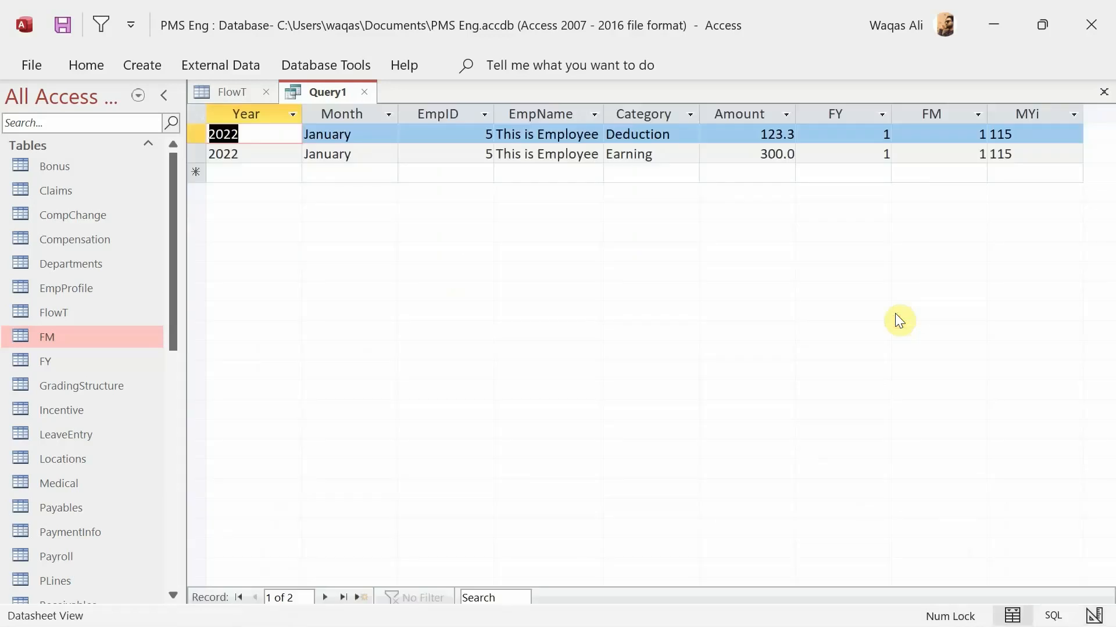
click(992, 134)
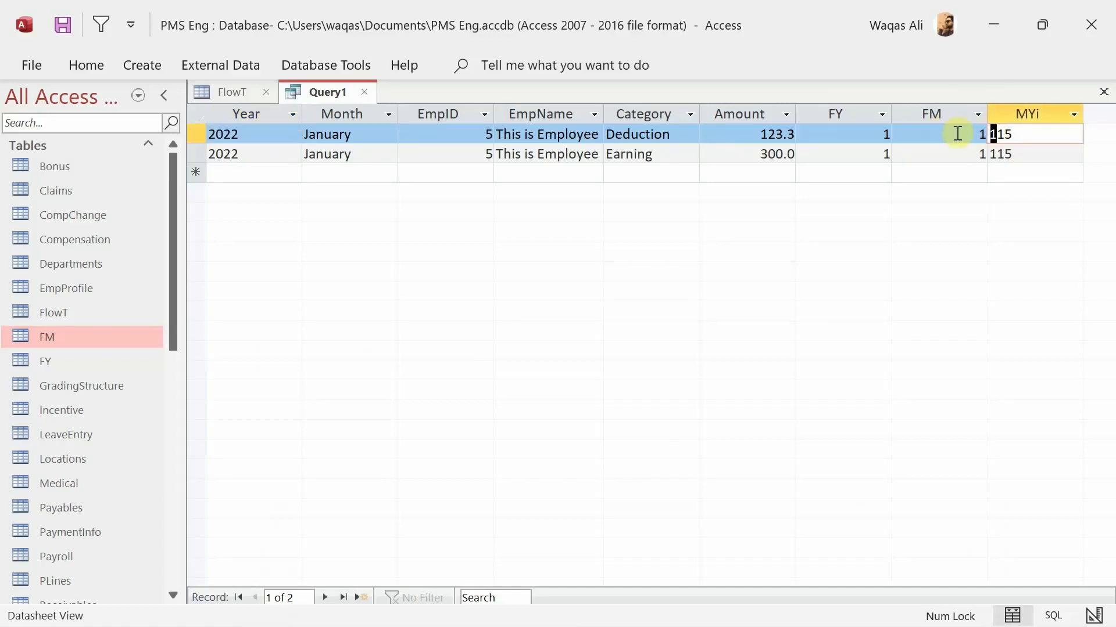
key(Right)
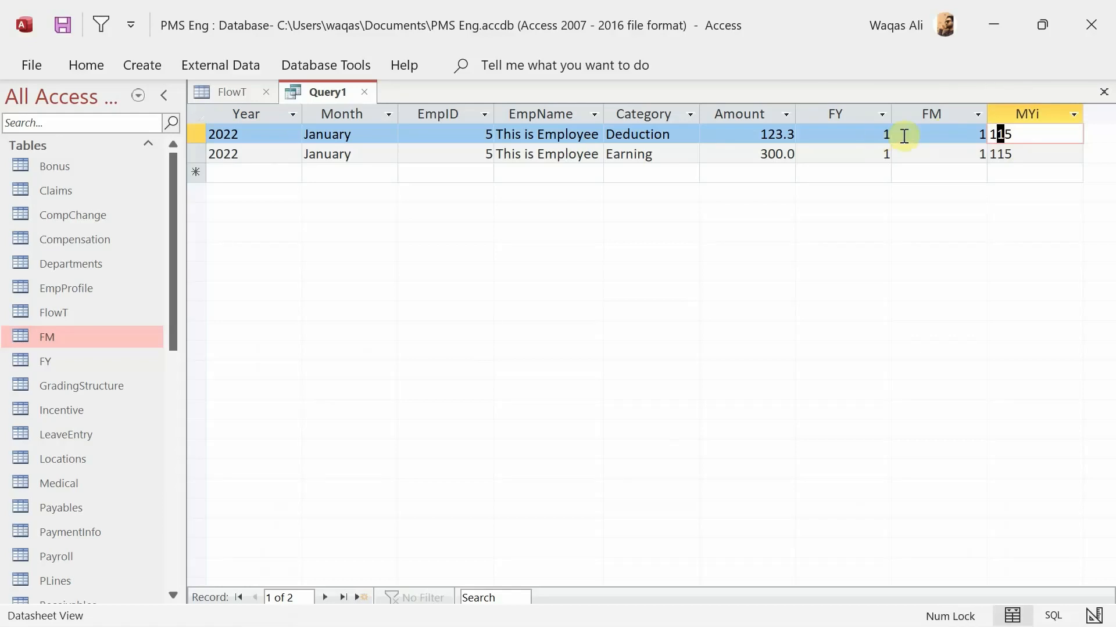
key(Right)
key(Right)
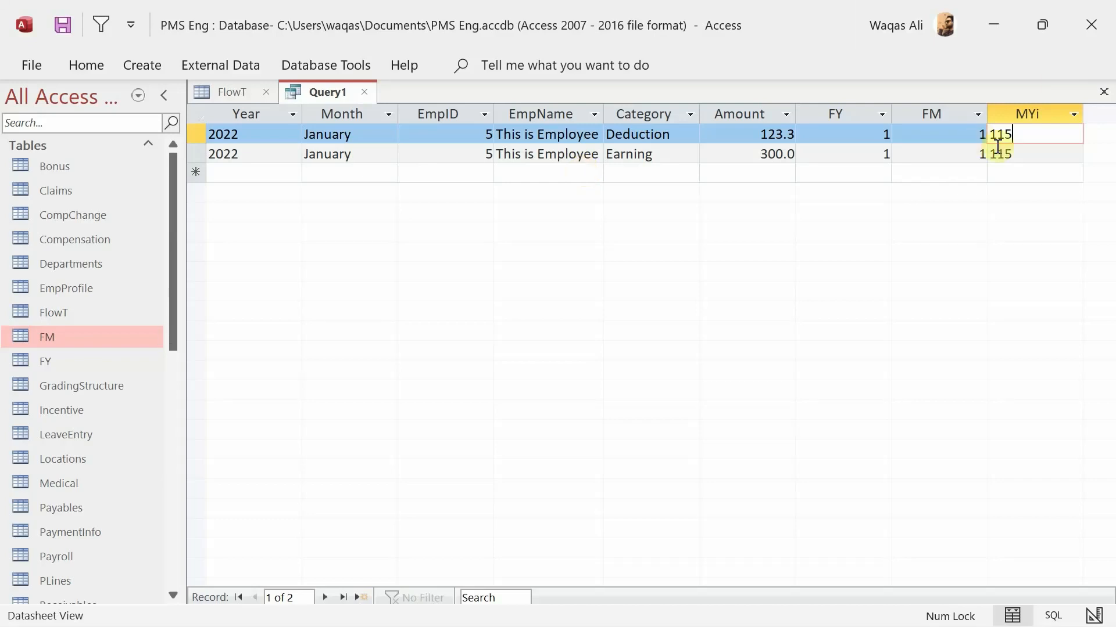
click(1029, 156)
click(1033, 135)
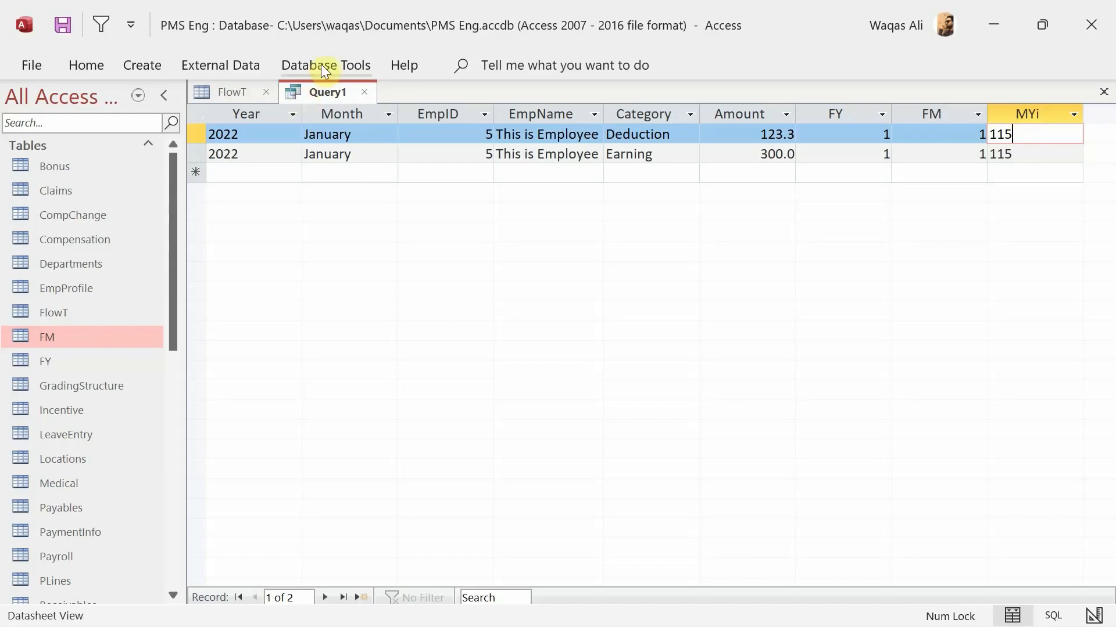
Check the query design, reopen its datasheet and review the first record across to MYi
right_click(313, 93)
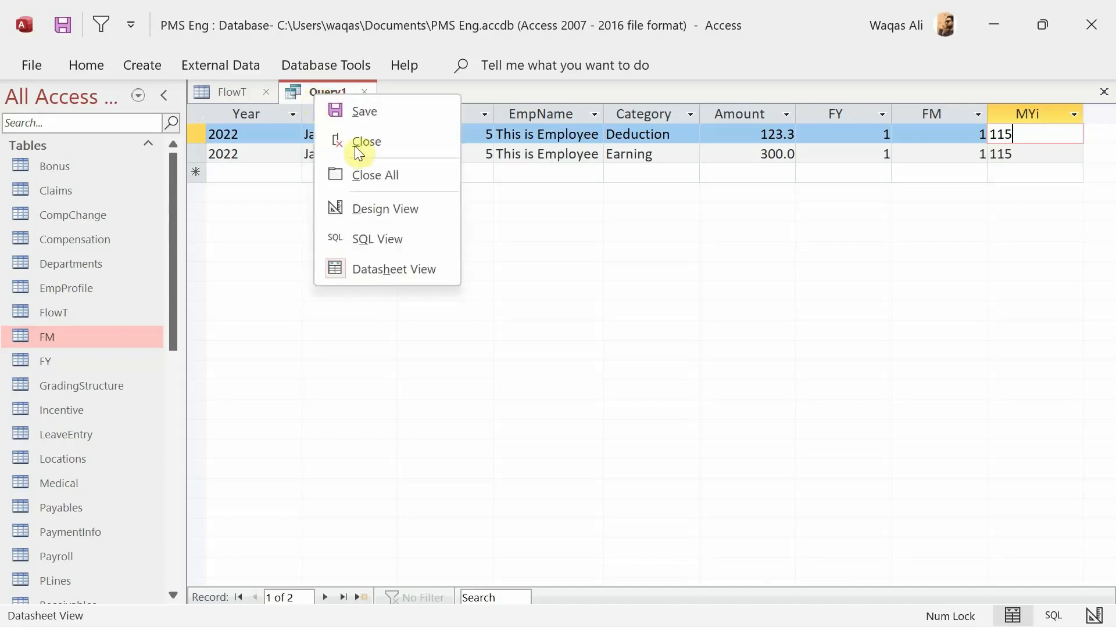
click(387, 208)
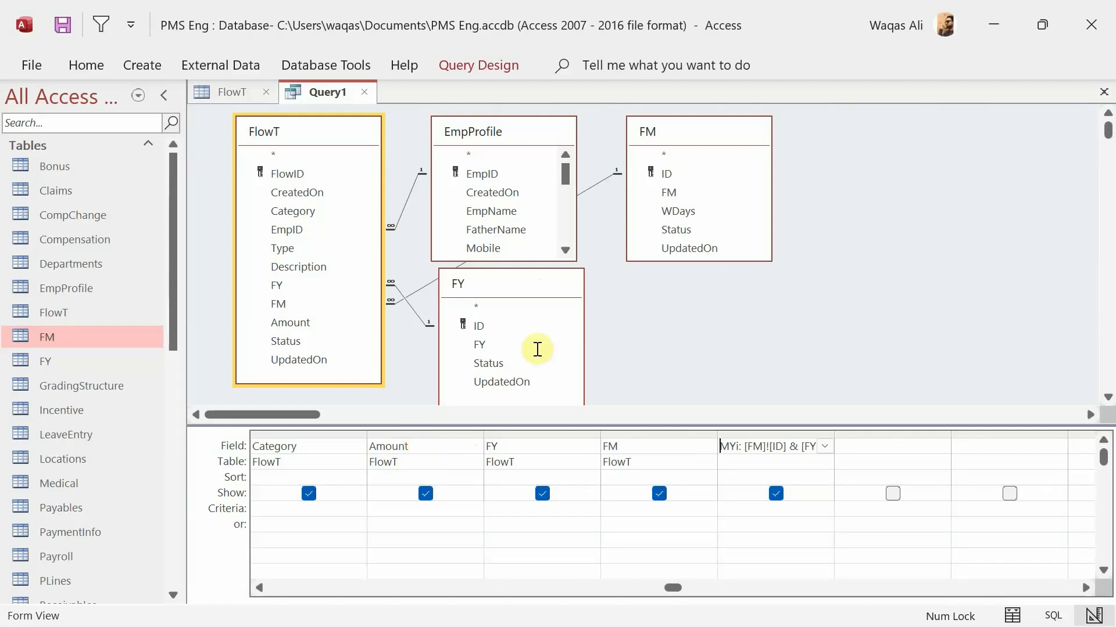
right_click(755, 317)
click(797, 353)
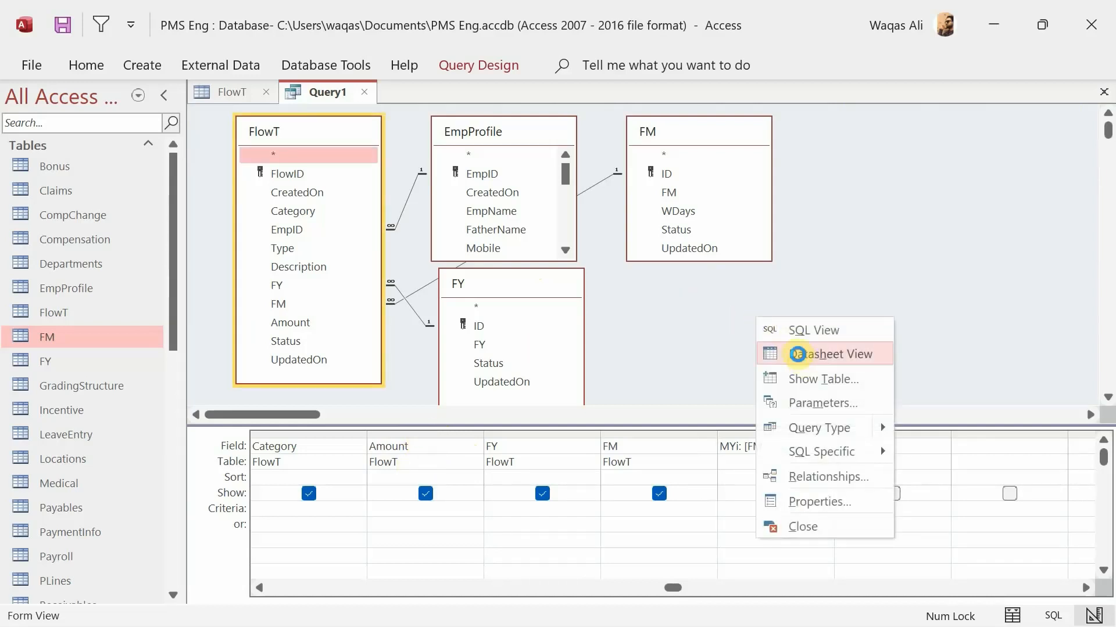
click(196, 135)
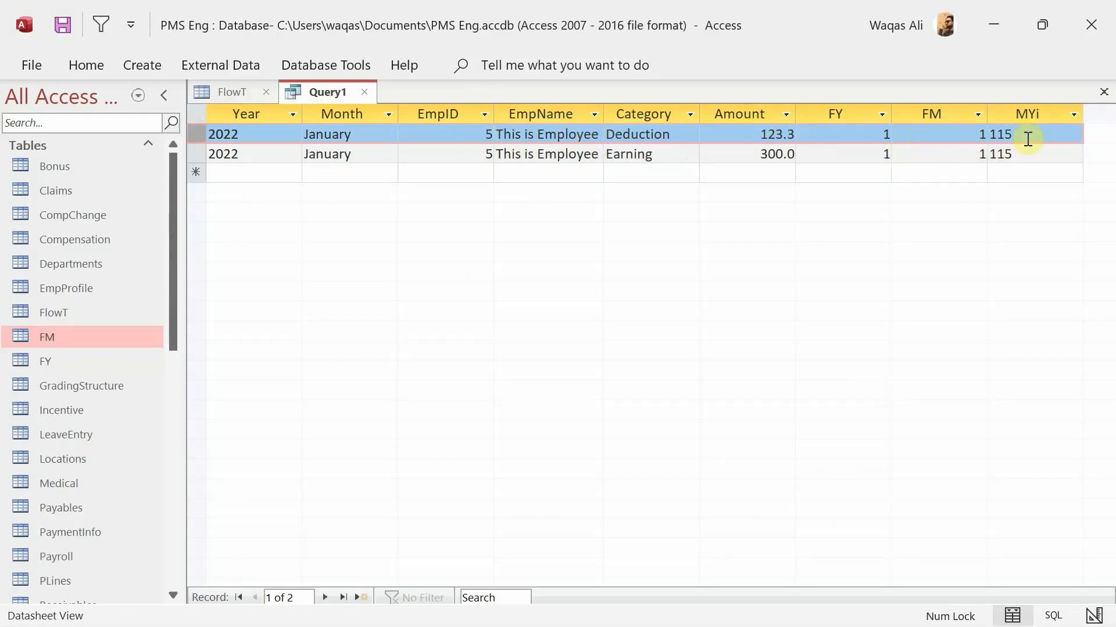
Turn on totals in the query's design and set the Amount column to Sum
right_click(312, 106)
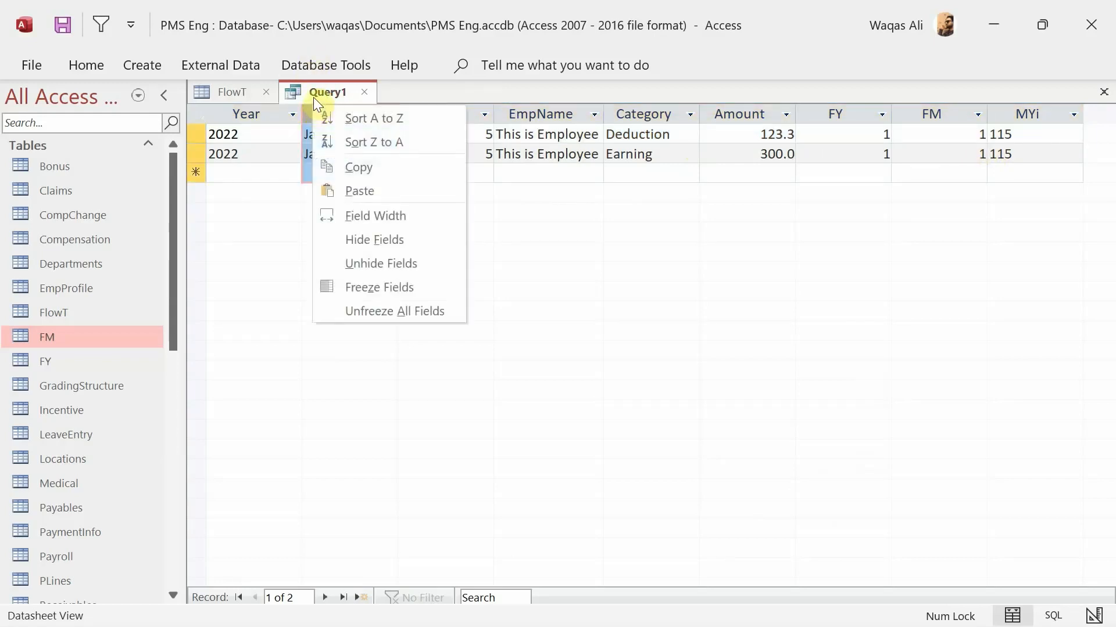
right_click(313, 97)
click(381, 214)
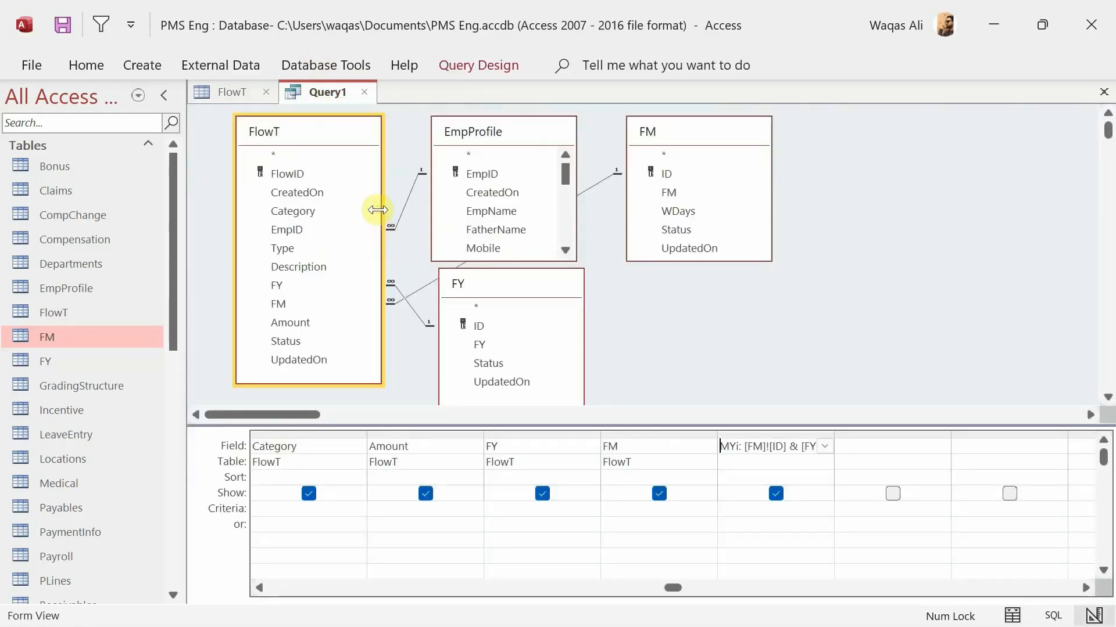
click(504, 71)
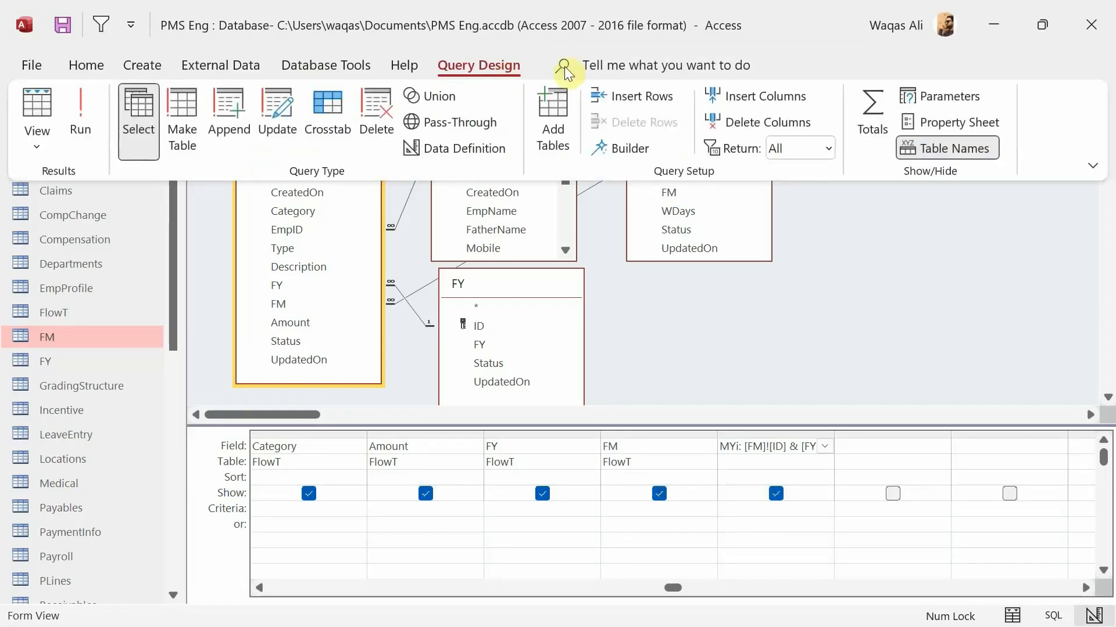
click(873, 124)
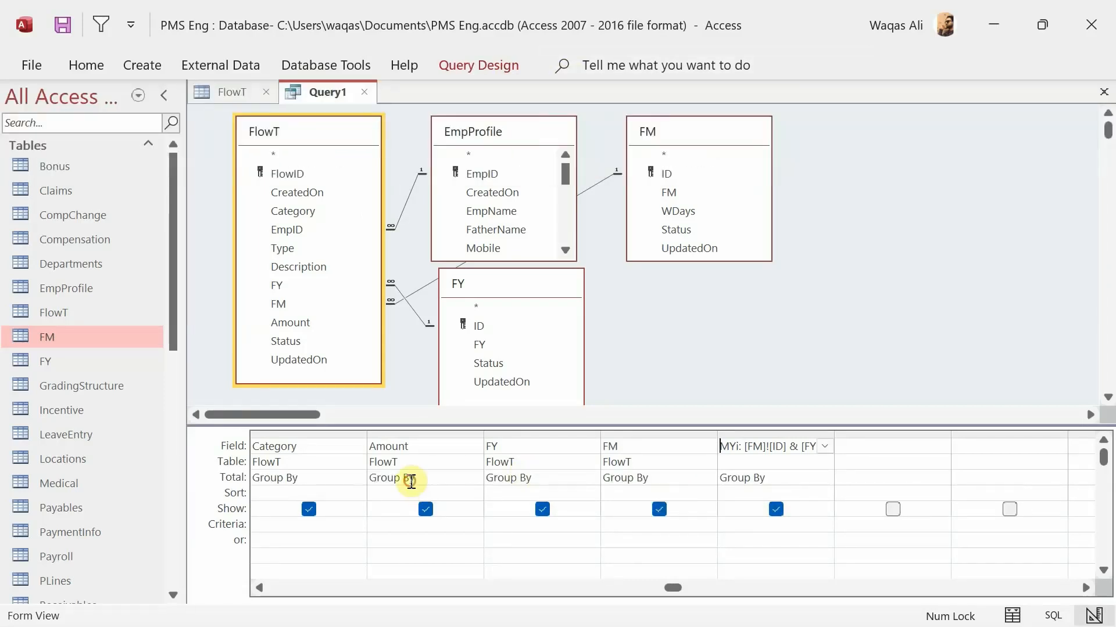
click(368, 479)
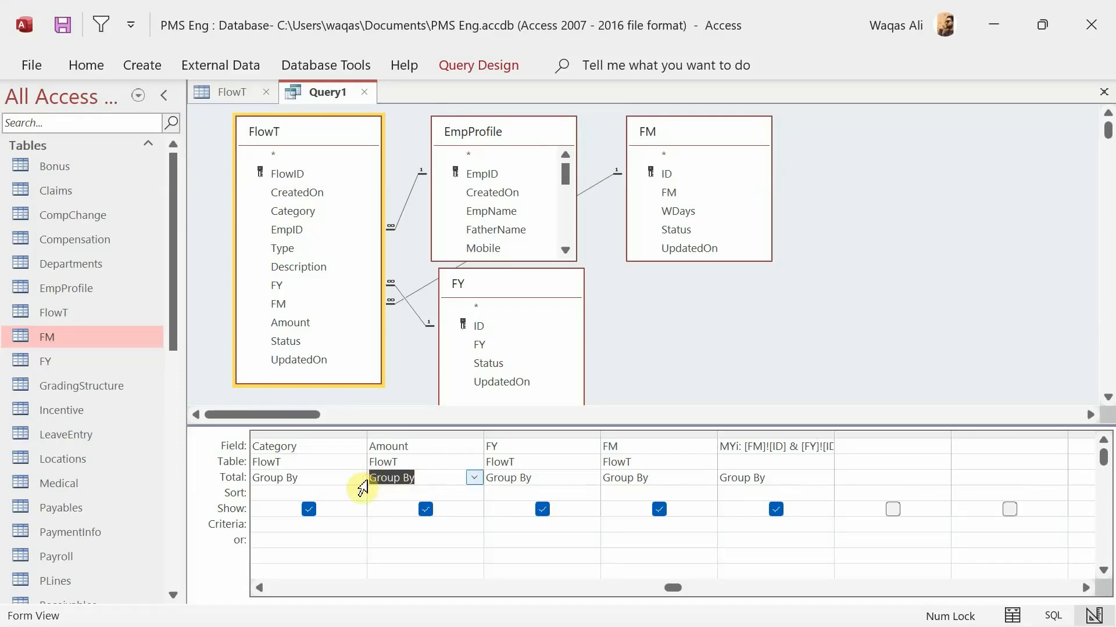
text(Sum)
key(Tab)
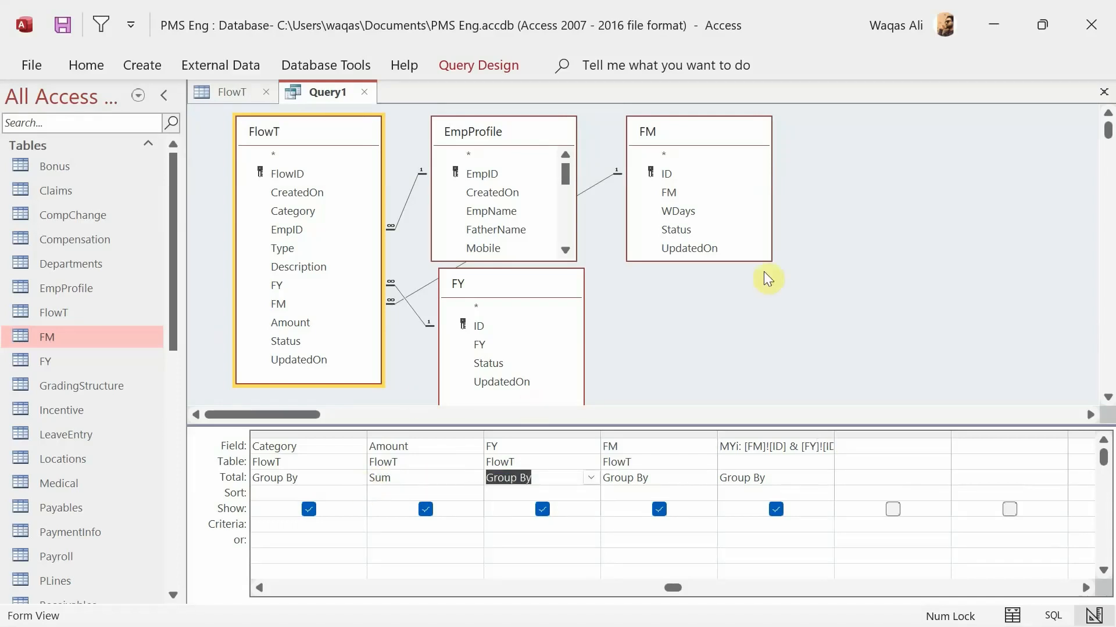
Show the totals query as a datasheet and fit the SumOfAmount column to its contents
right_click(793, 302)
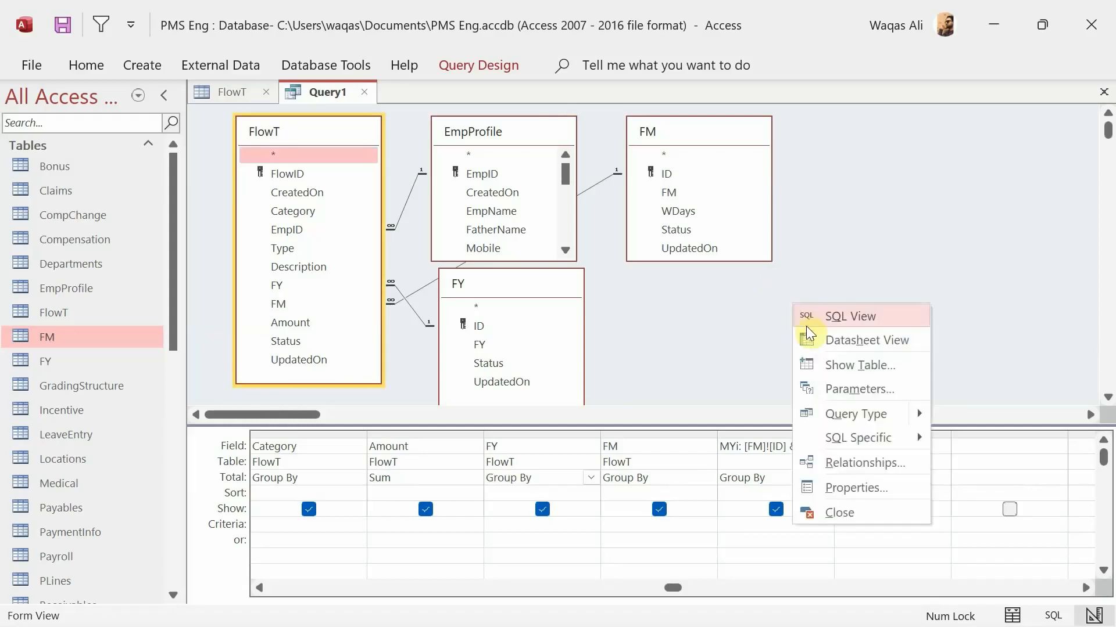
click(810, 343)
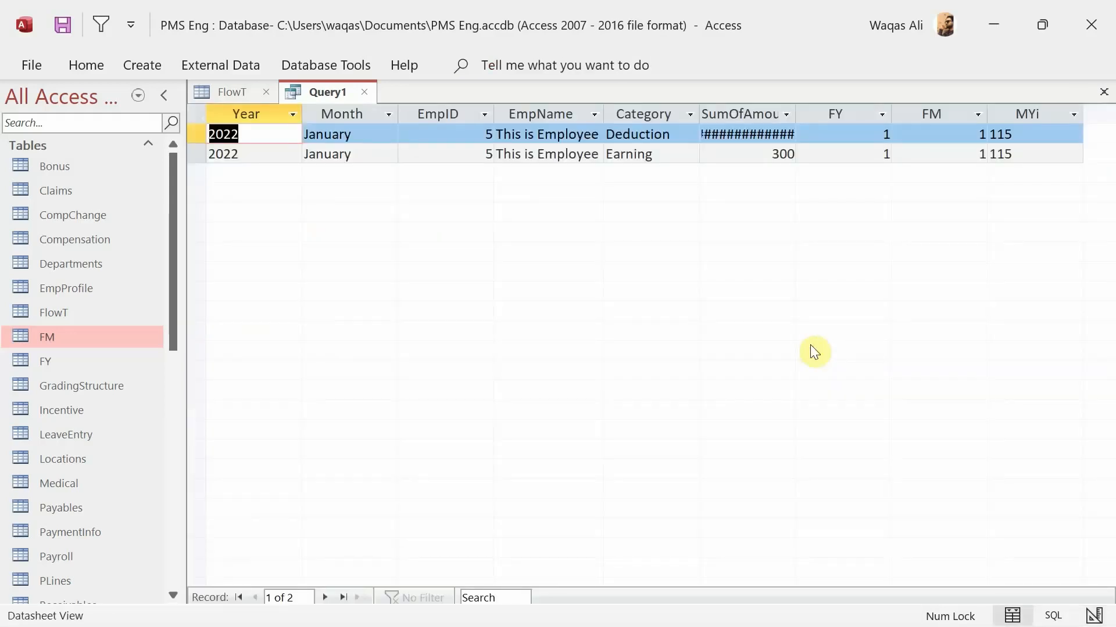
drag(796, 115, 796, 114)
double_click(796, 115)
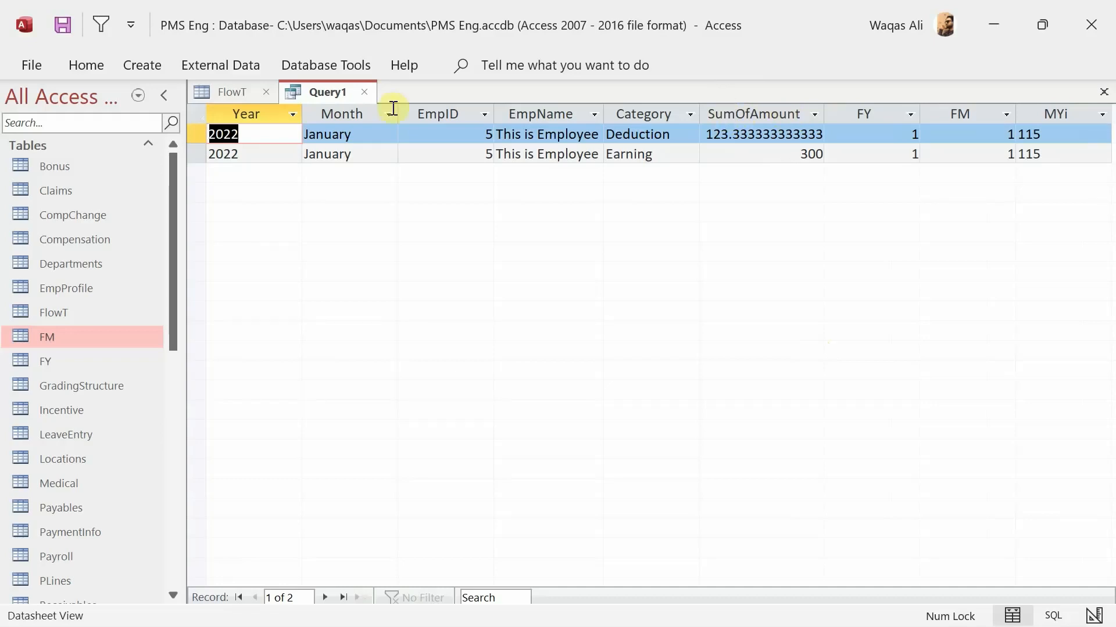
Give the summed field the caption Amount in the query design and check the Earning row in the datasheet
right_click(328, 93)
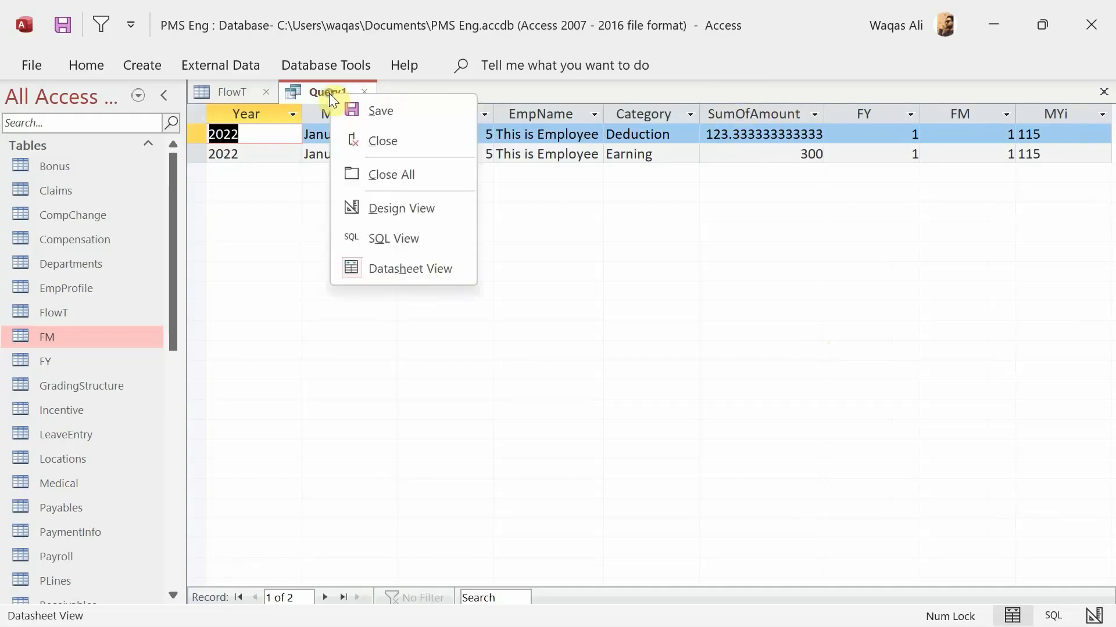
click(389, 210)
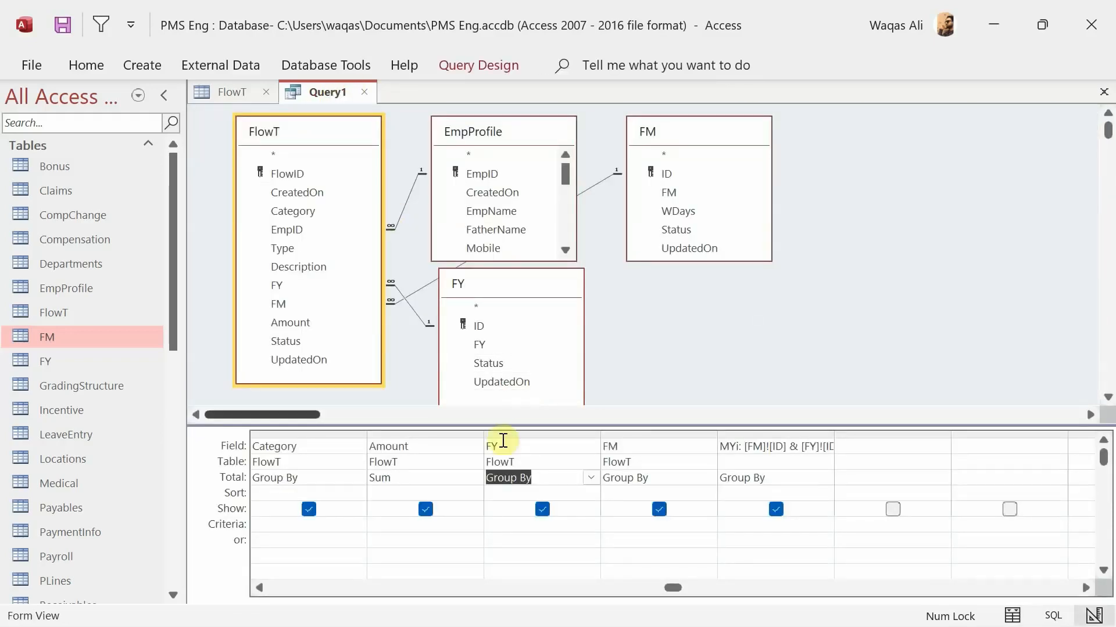
click(372, 447)
text(Amount:)
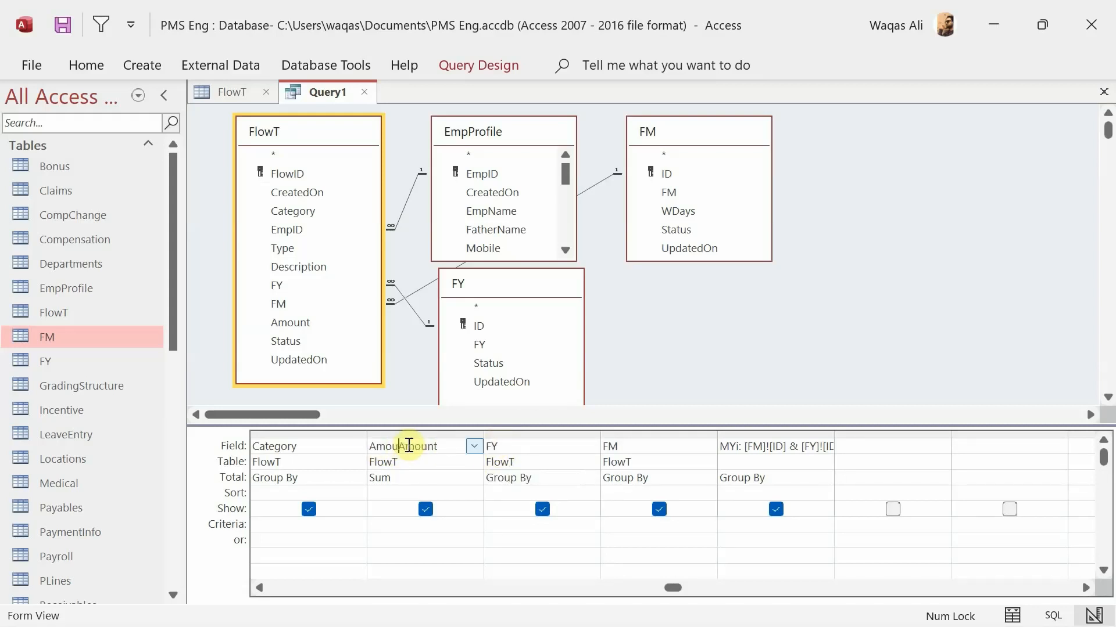
key(Tab)
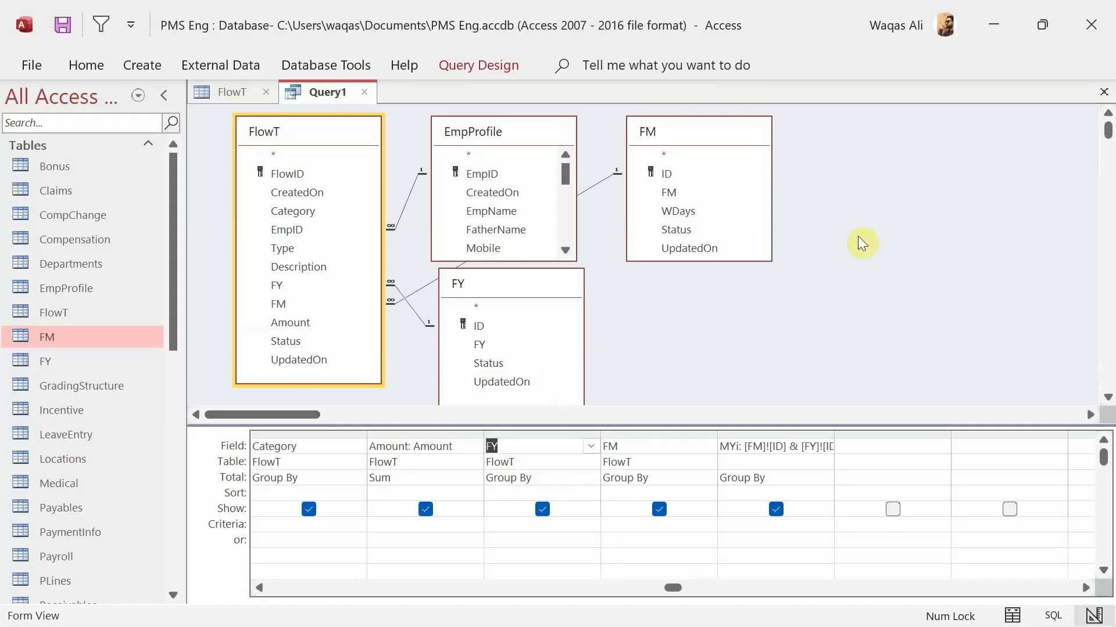
right_click(861, 236)
click(885, 280)
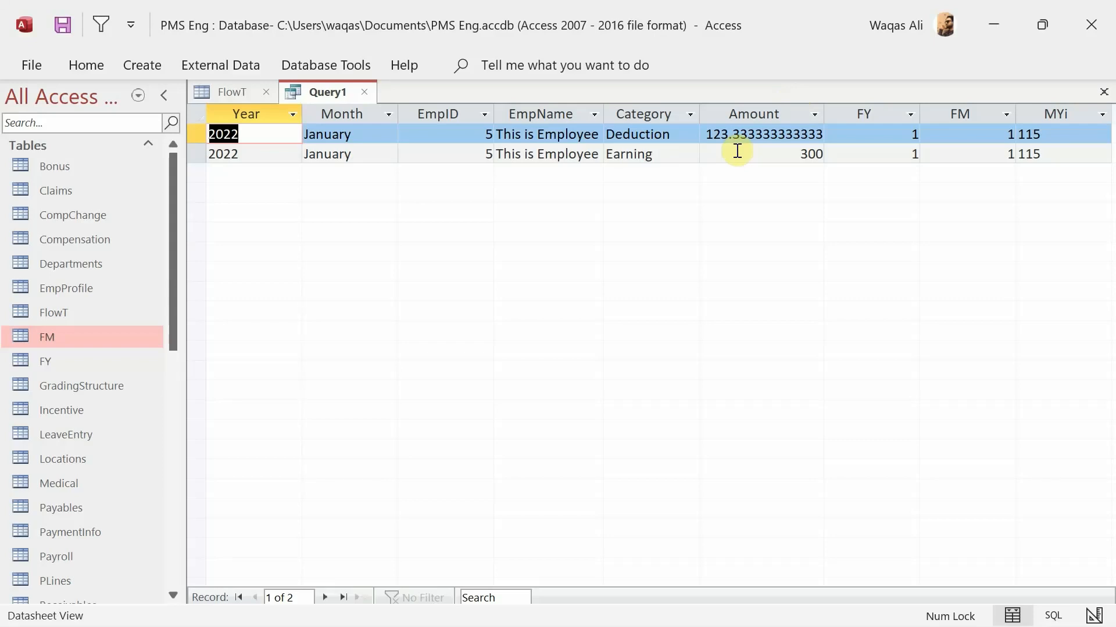
drag(666, 155, 585, 151)
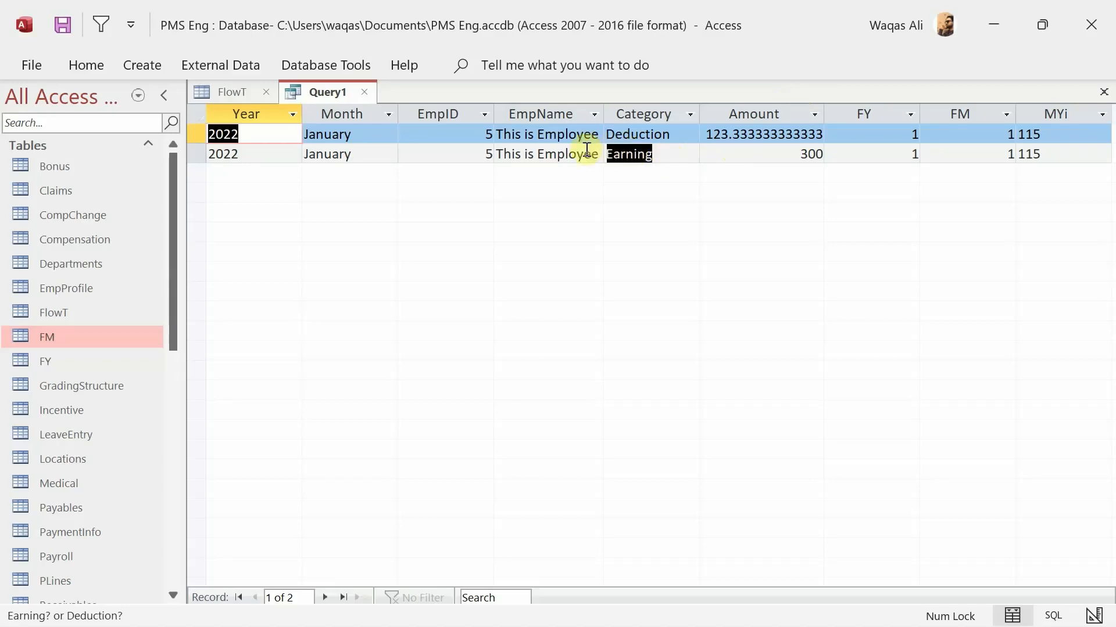
Add the criterion "Earning" to the Category field in the query design and show the filtered datasheet
right_click(320, 99)
click(377, 207)
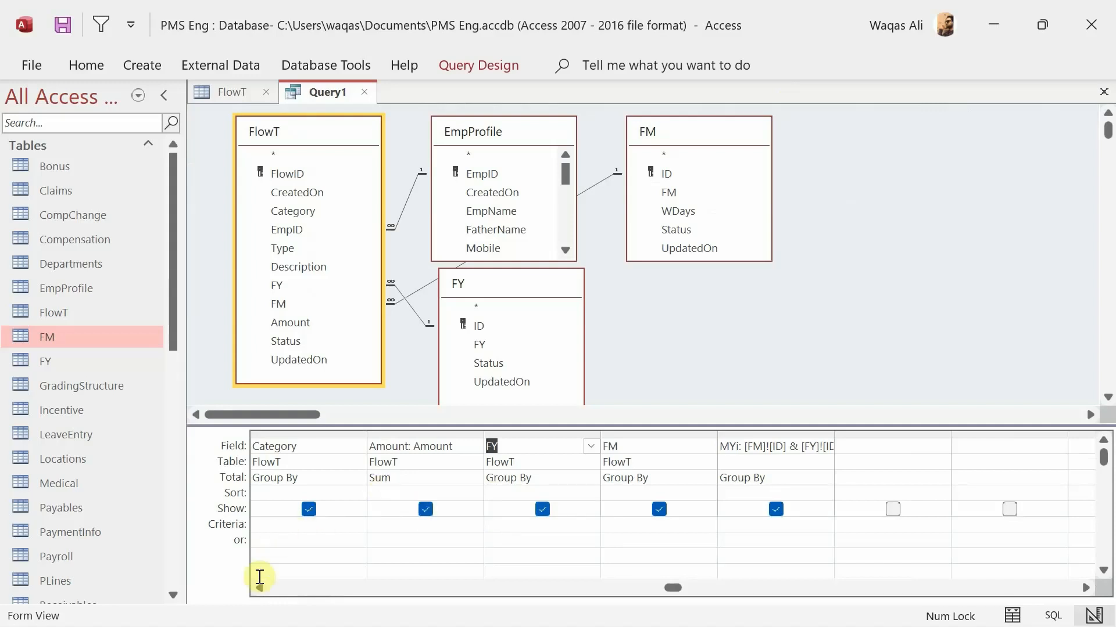
click(257, 588)
click(257, 588)
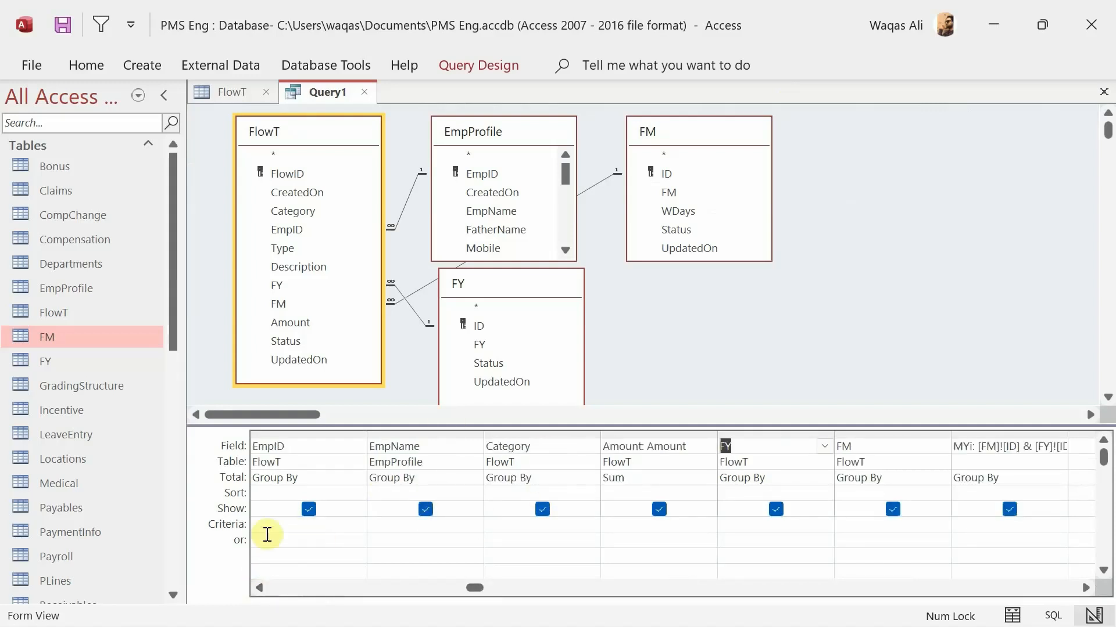
click(514, 527)
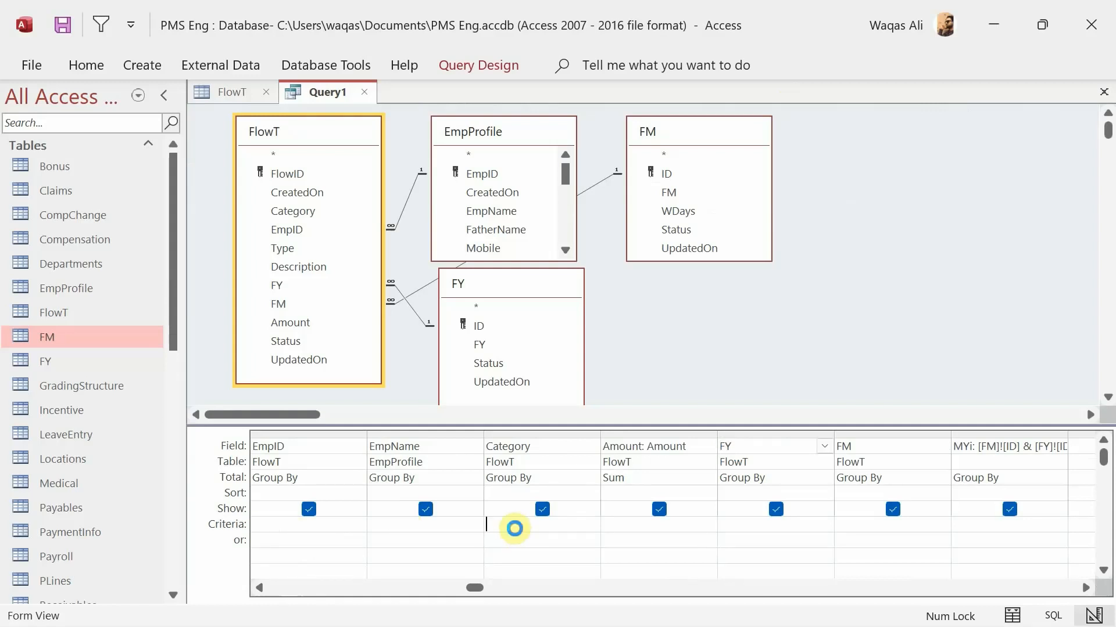
text(Earning)
key(Tab)
right_click(857, 241)
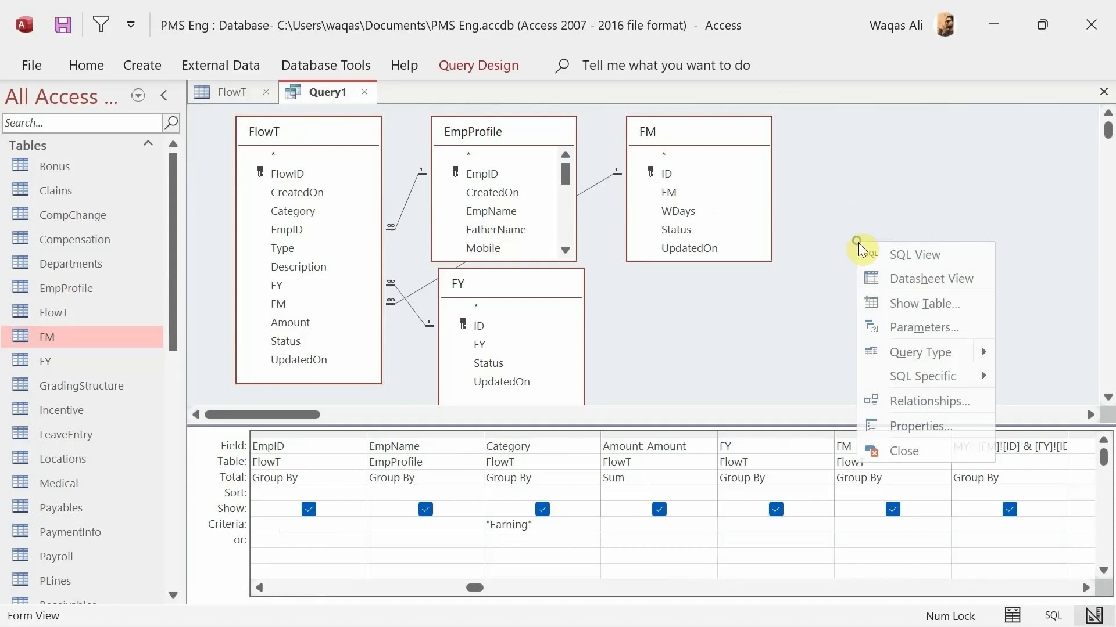
click(869, 277)
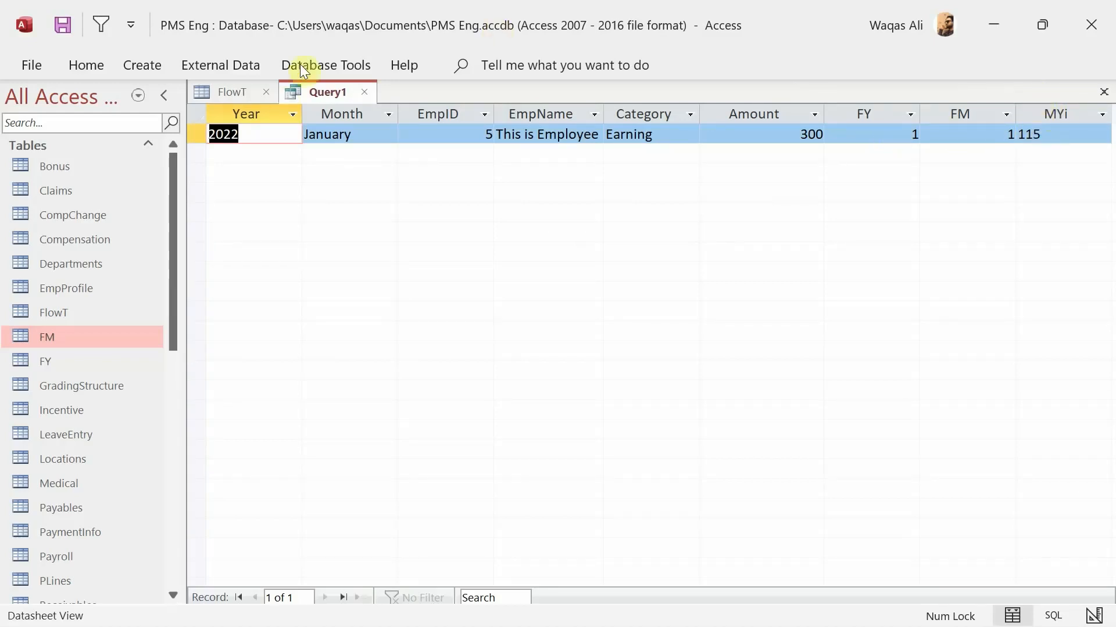
Save the query as EarningsQ and close it
right_click(317, 98)
click(342, 118)
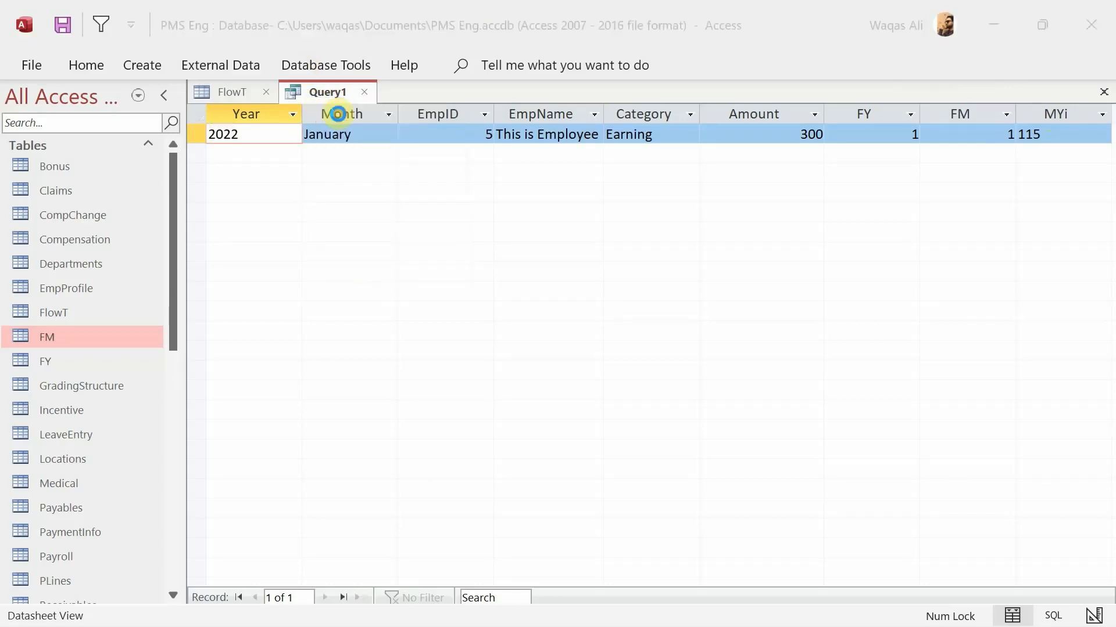
text(Ea)
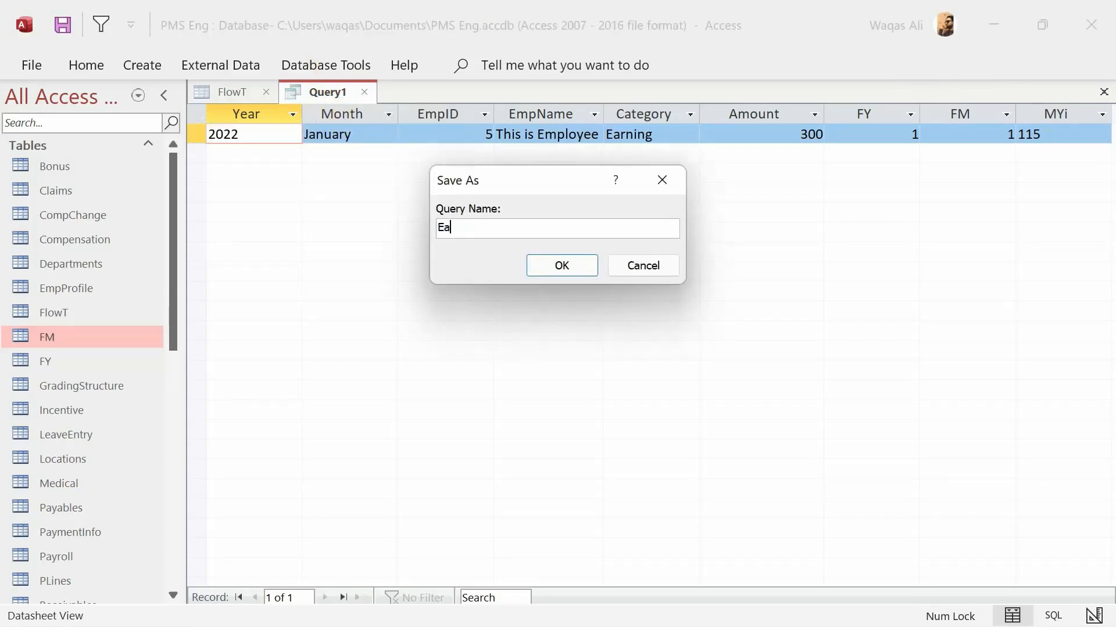
text(rningsQ)
key(Return)
right_click(333, 90)
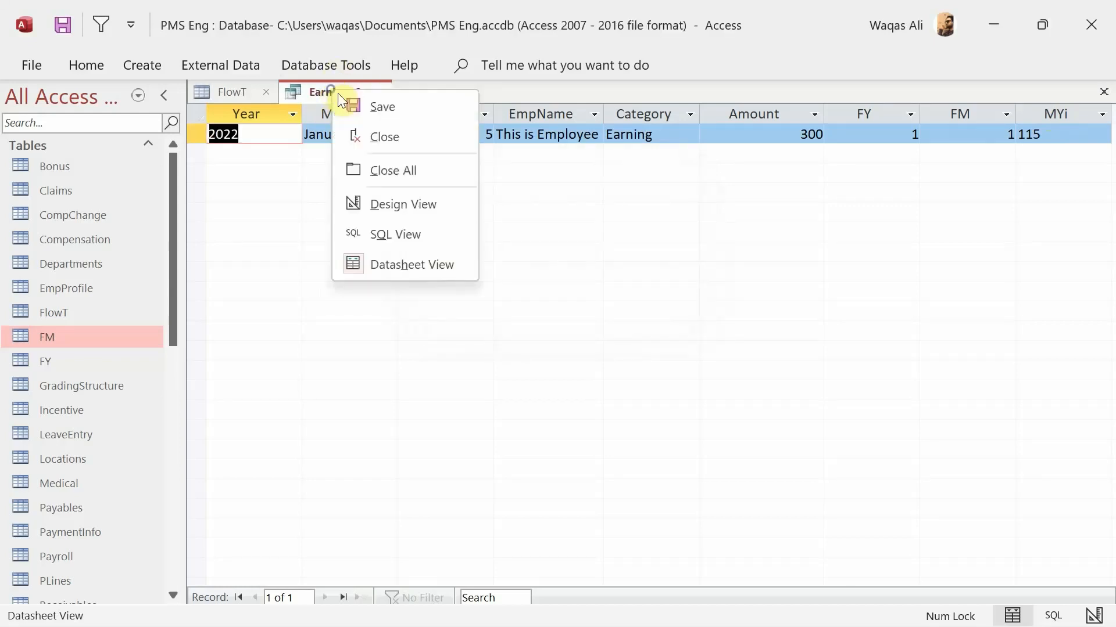
click(346, 100)
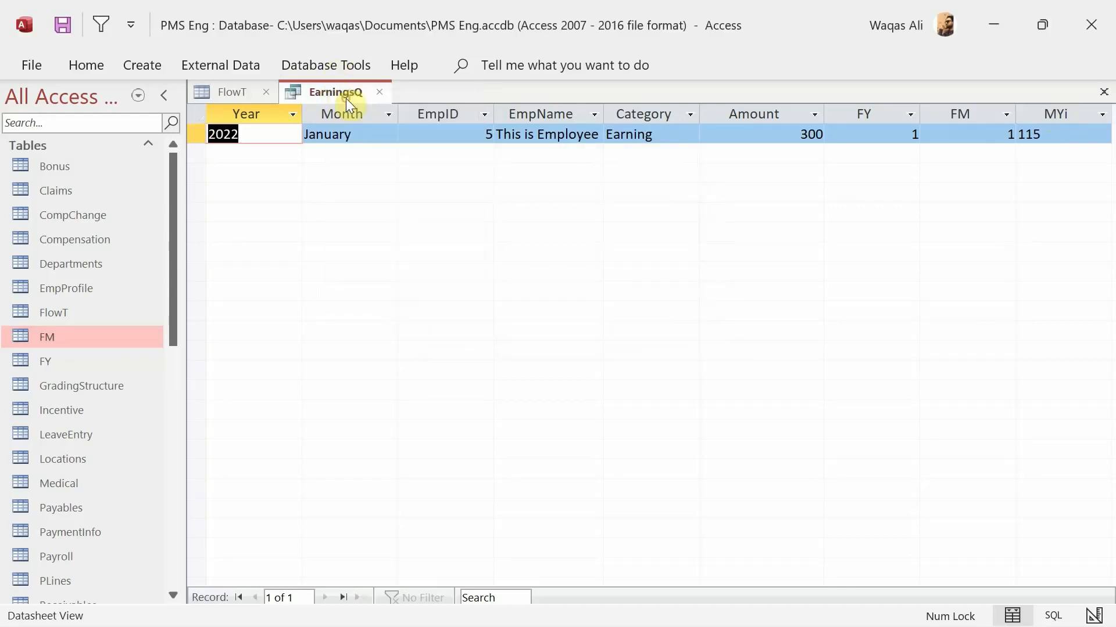
click(389, 92)
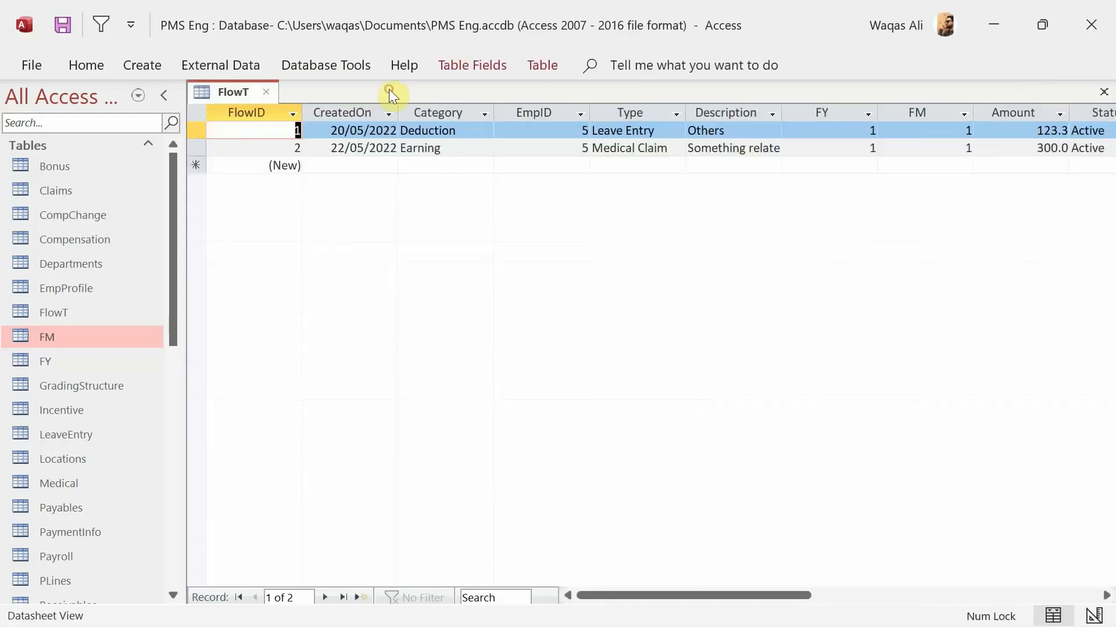
Duplicate the EarningsQ query under the name DeductionsQ
click(180, 400)
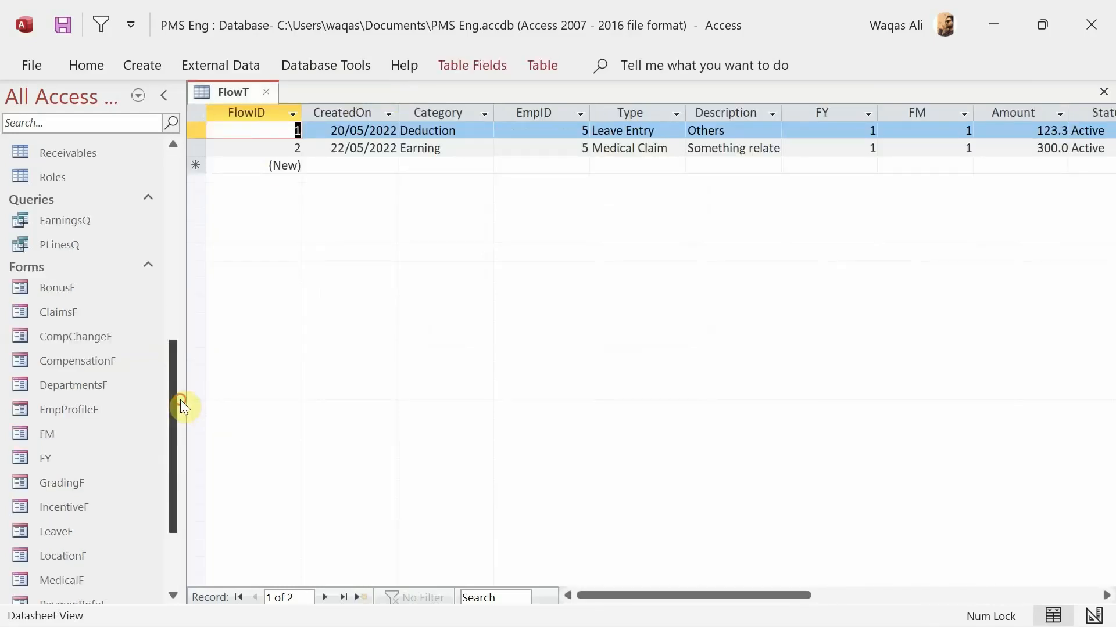
click(62, 222)
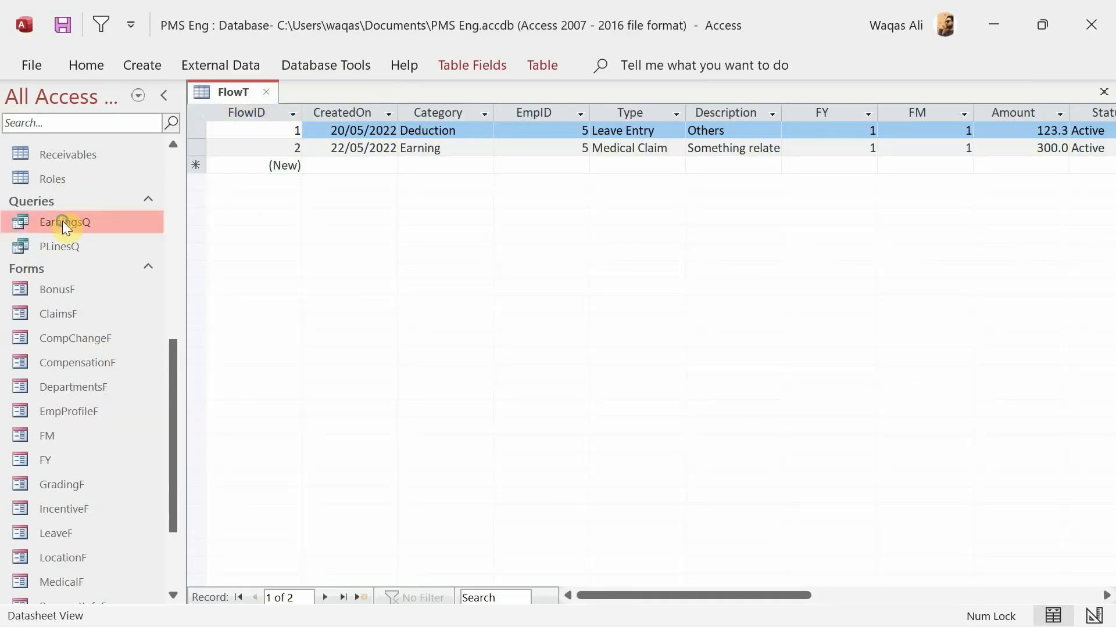
right_click(61, 222)
click(120, 459)
key(ctrl+v)
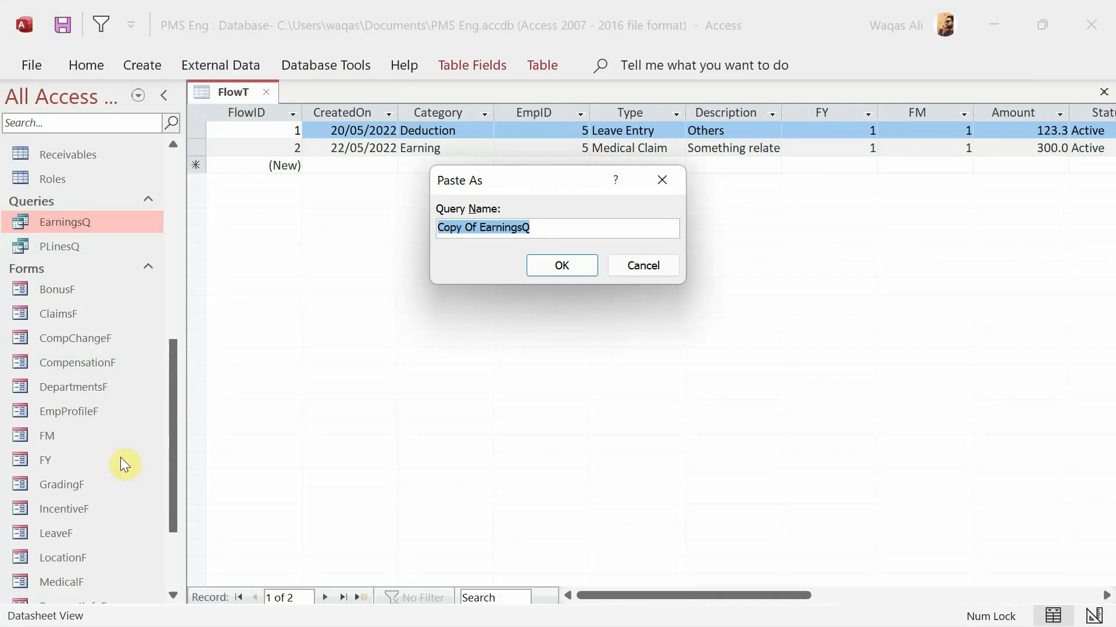
text(Deductio)
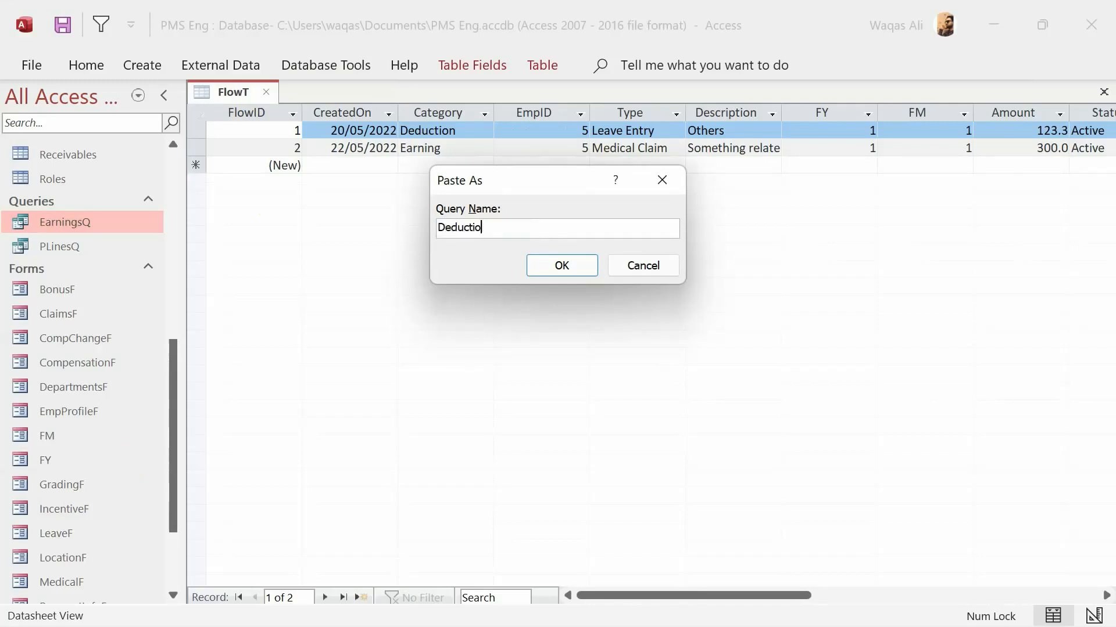
text(nsQ)
key(Return)
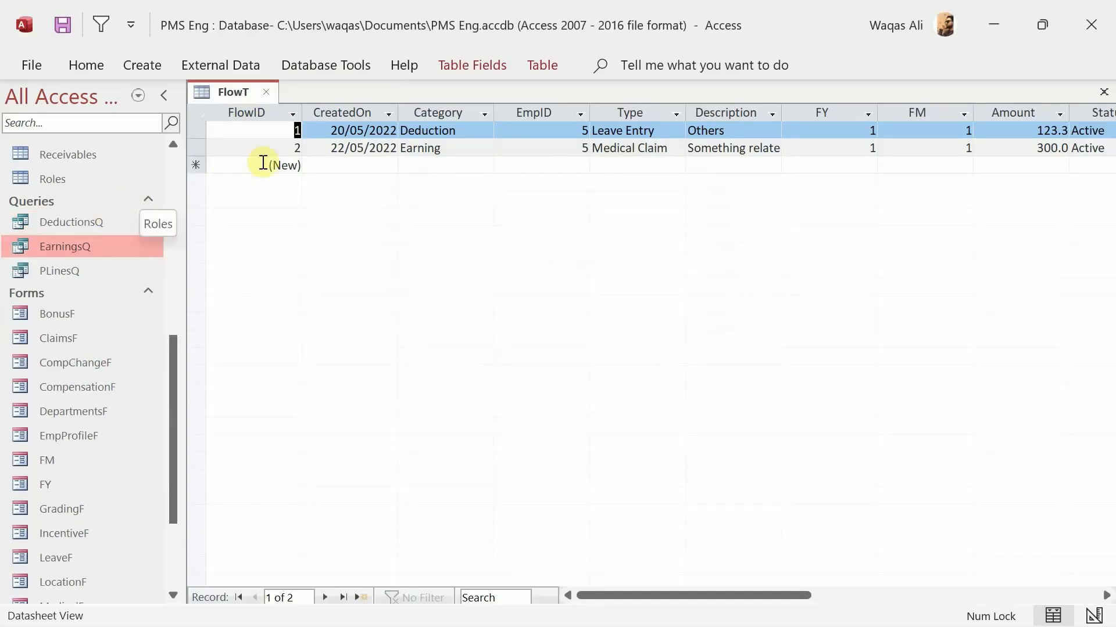
Close the FlowT table and open the DeductionsQ query for design editing
click(266, 93)
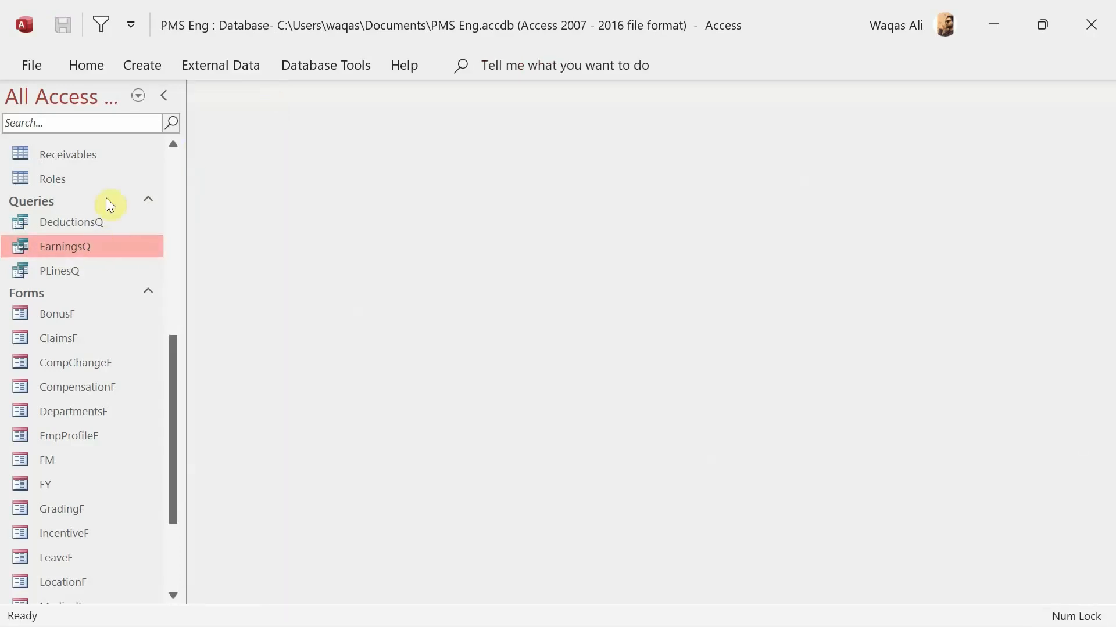
right_click(96, 219)
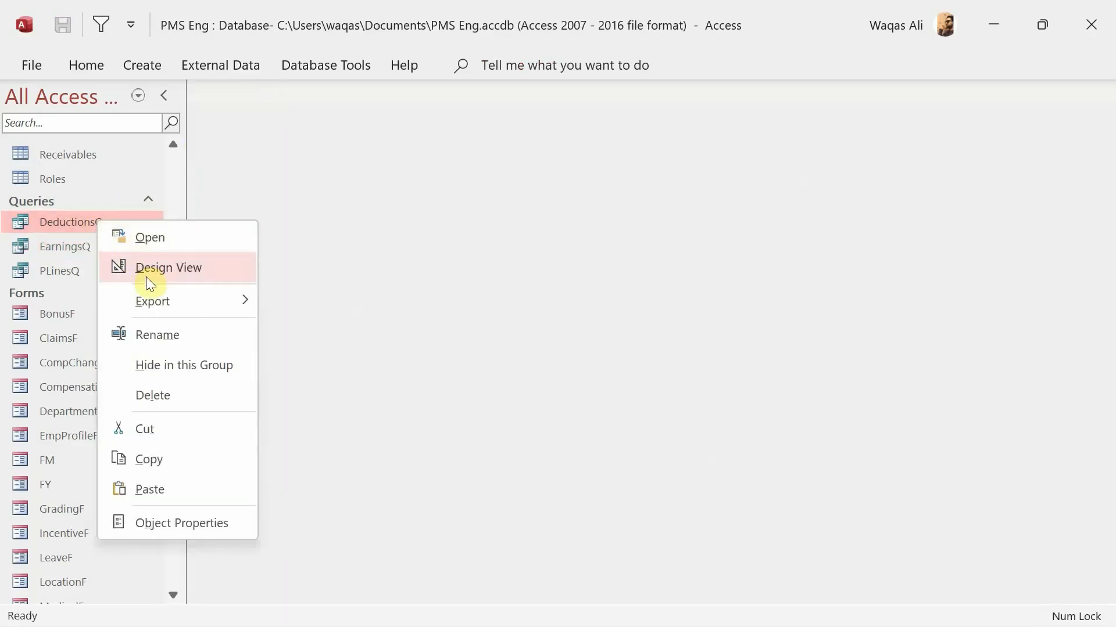
click(145, 277)
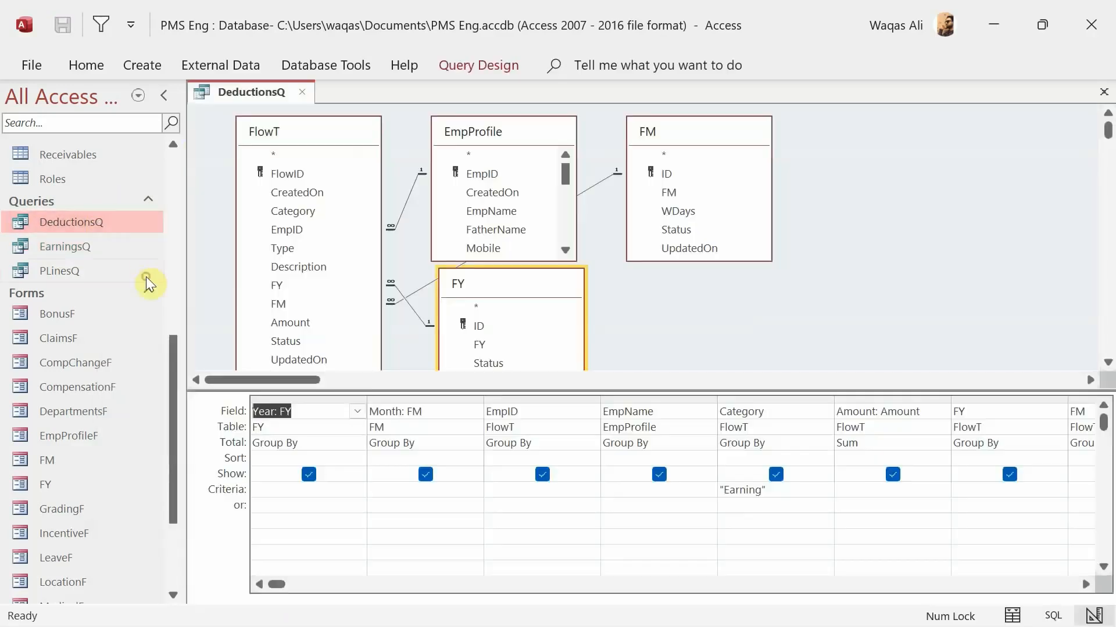
Replace the Category criterion of DeductionsQ with "Deductions" and show the query's datasheet
click(777, 490)
key(BackSpace)
key(BackSpace)
key(BackSpace)
key(BackSpace)
key(BackSpace)
key(BackSpace)
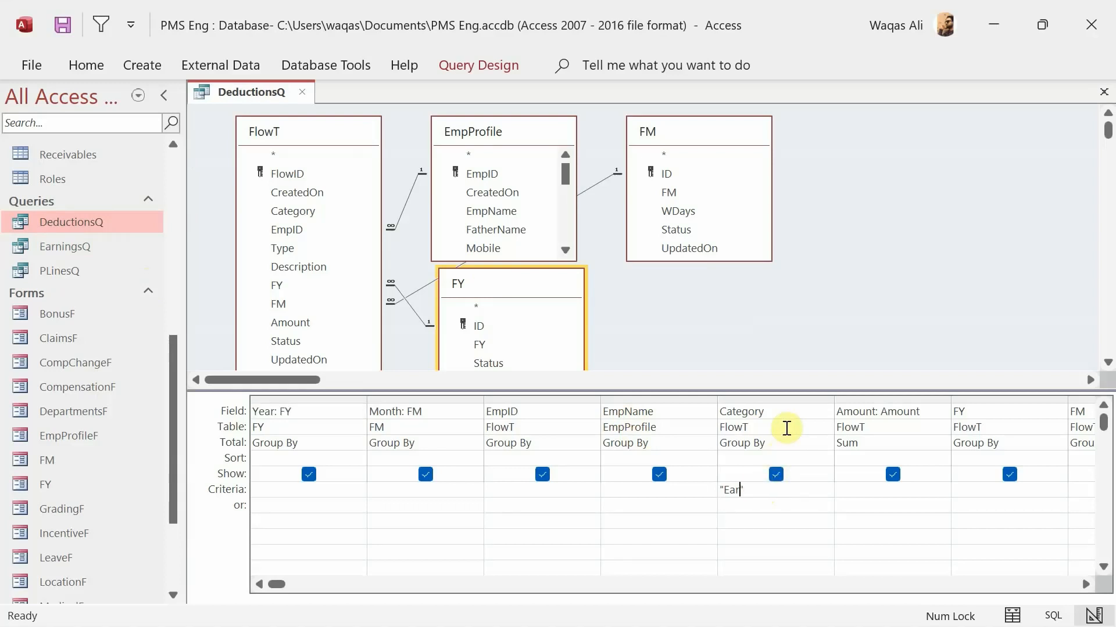
key(BackSpace)
text(Deductions)
right_click(870, 310)
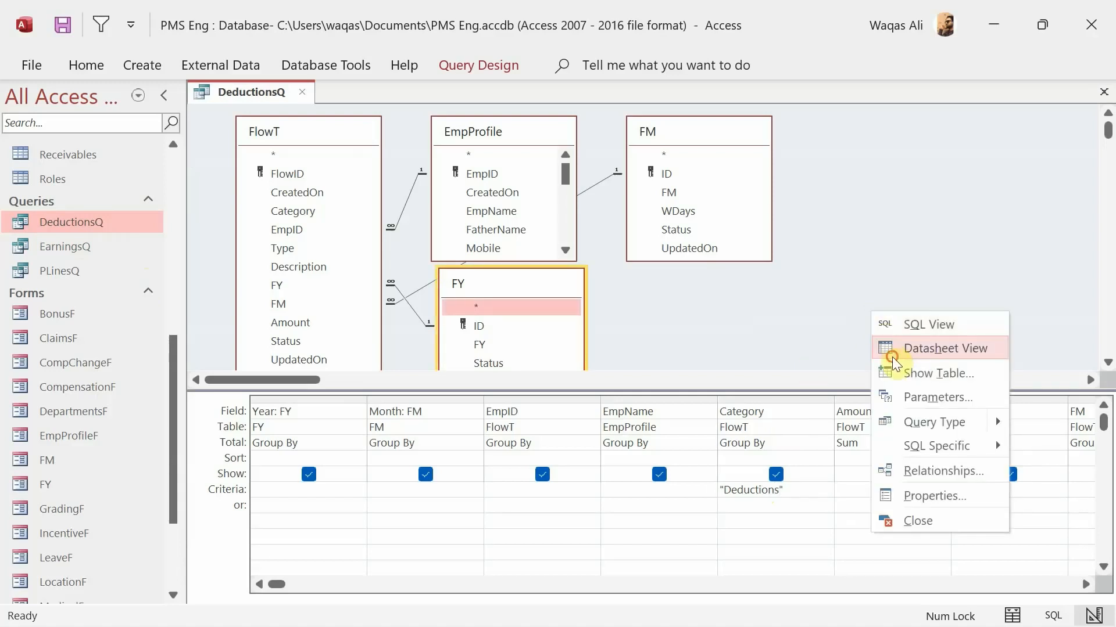
click(891, 355)
Correct the Category criterion of DeductionsQ to "Deduction" in the design and show the datasheet again
right_click(260, 105)
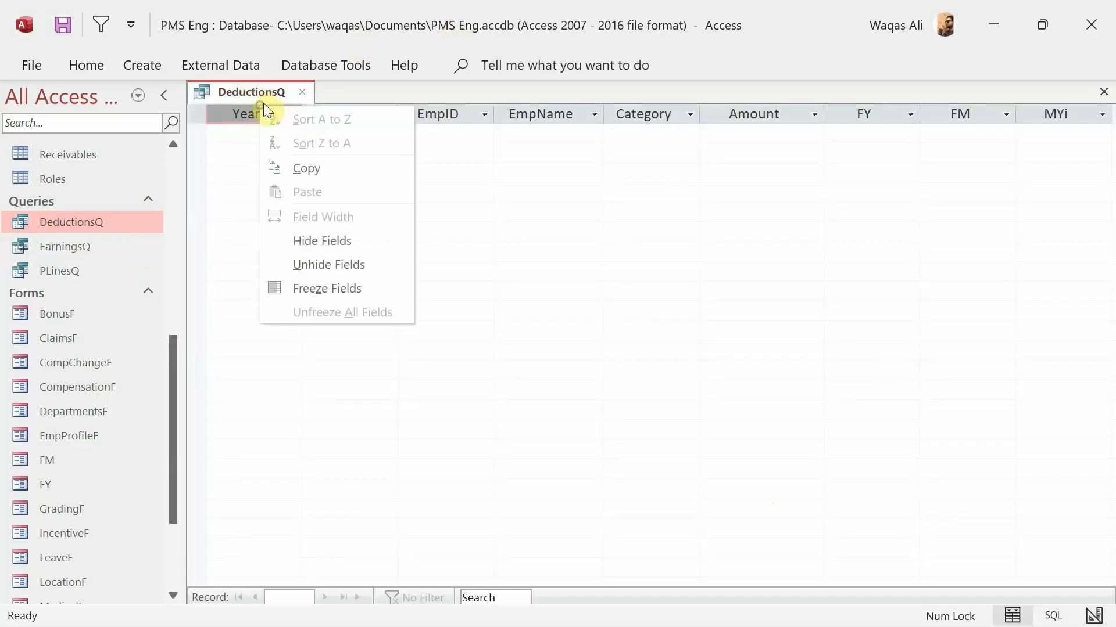
right_click(270, 87)
click(308, 204)
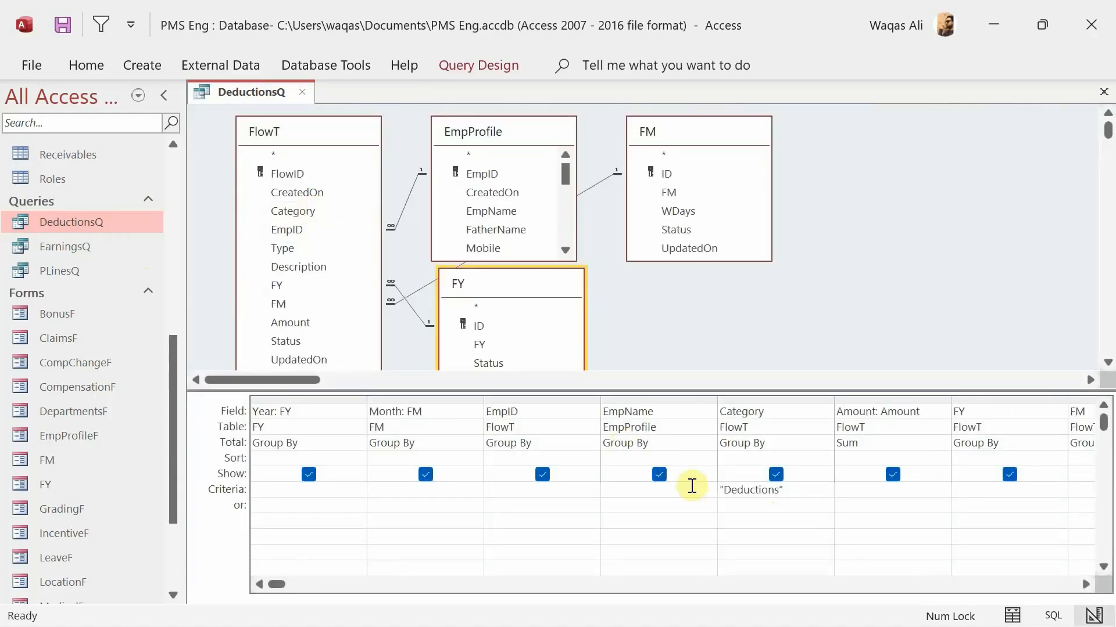
click(775, 489)
key(BackSpace)
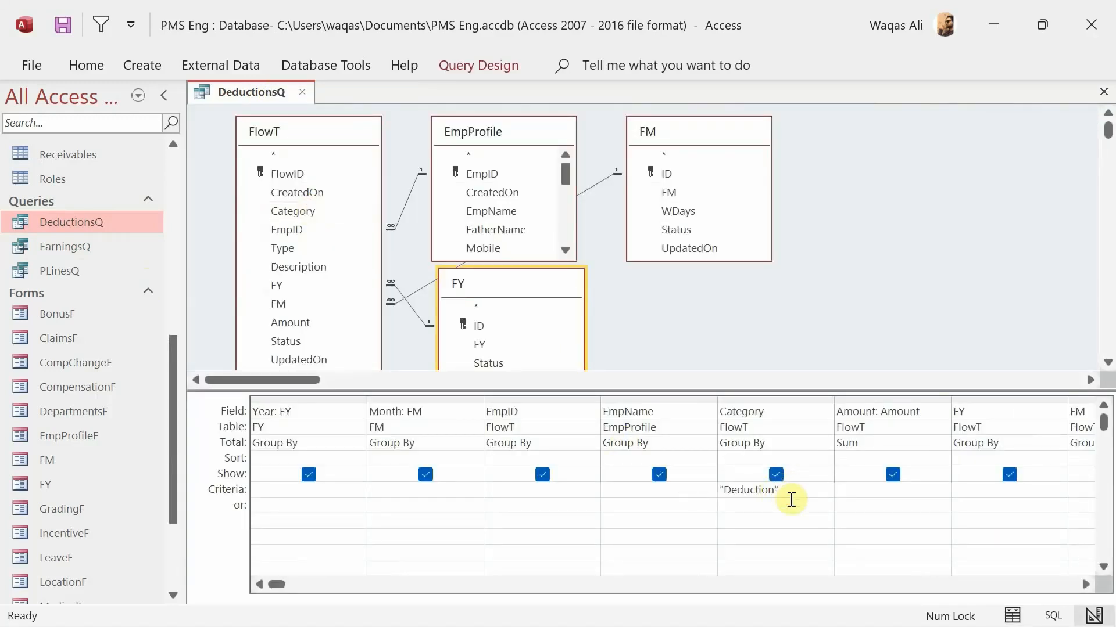
right_click(837, 300)
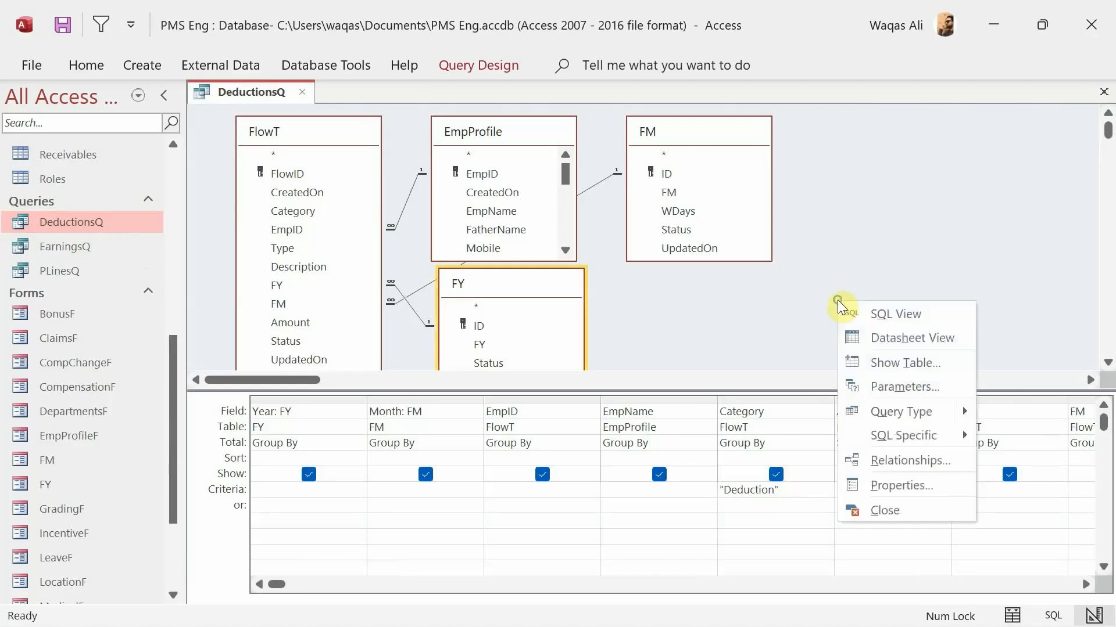
click(857, 337)
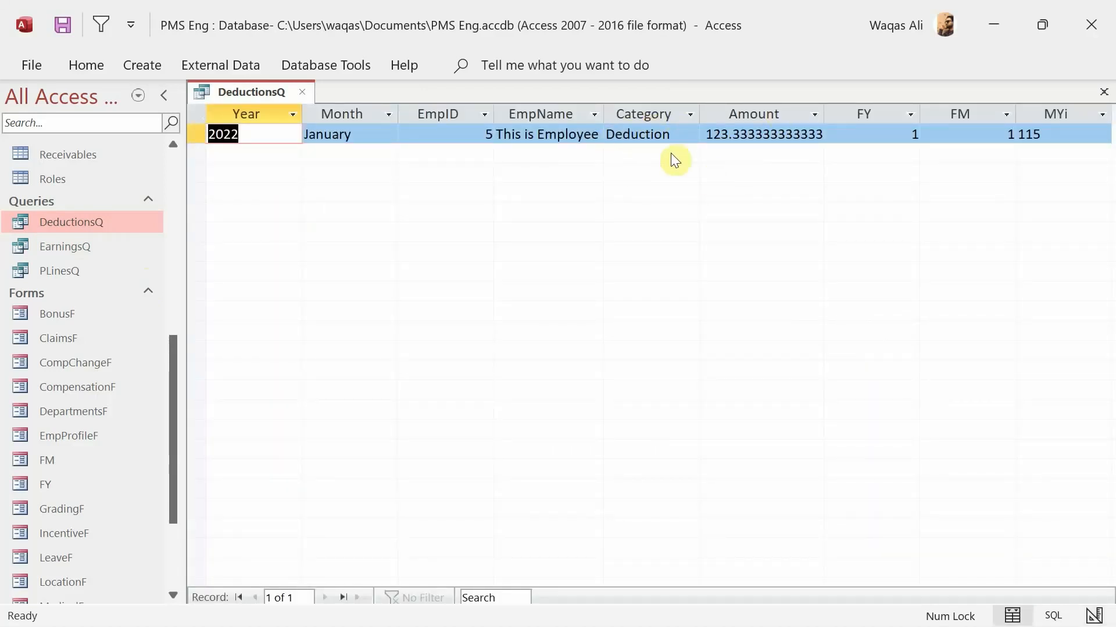
Save the DeductionsQ query and open the EarningsQ query's datasheet alongside it
right_click(242, 85)
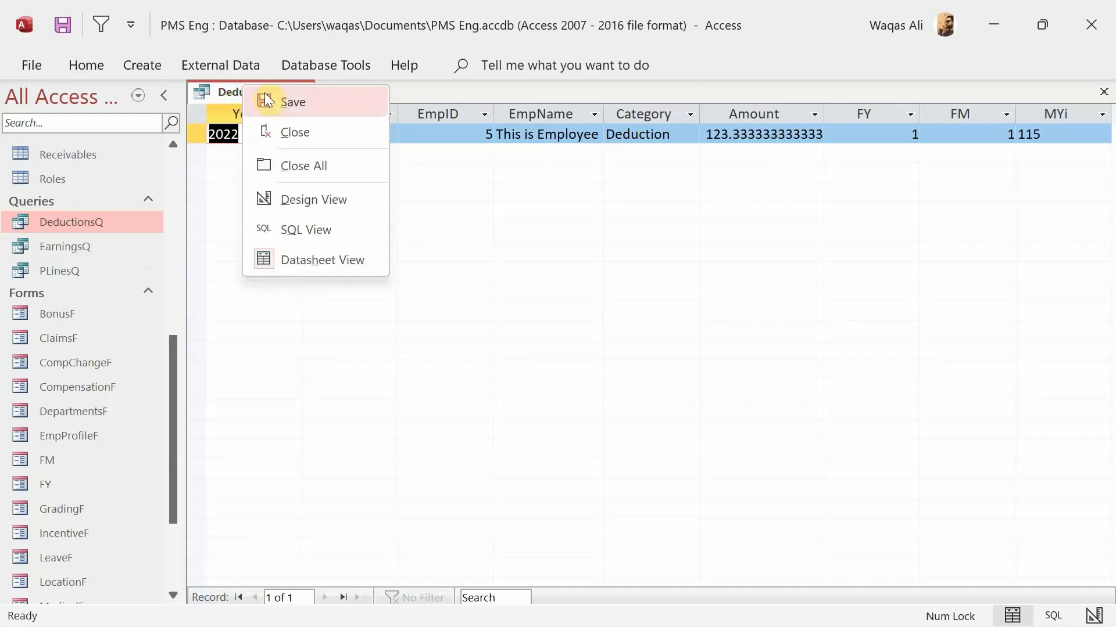
click(268, 94)
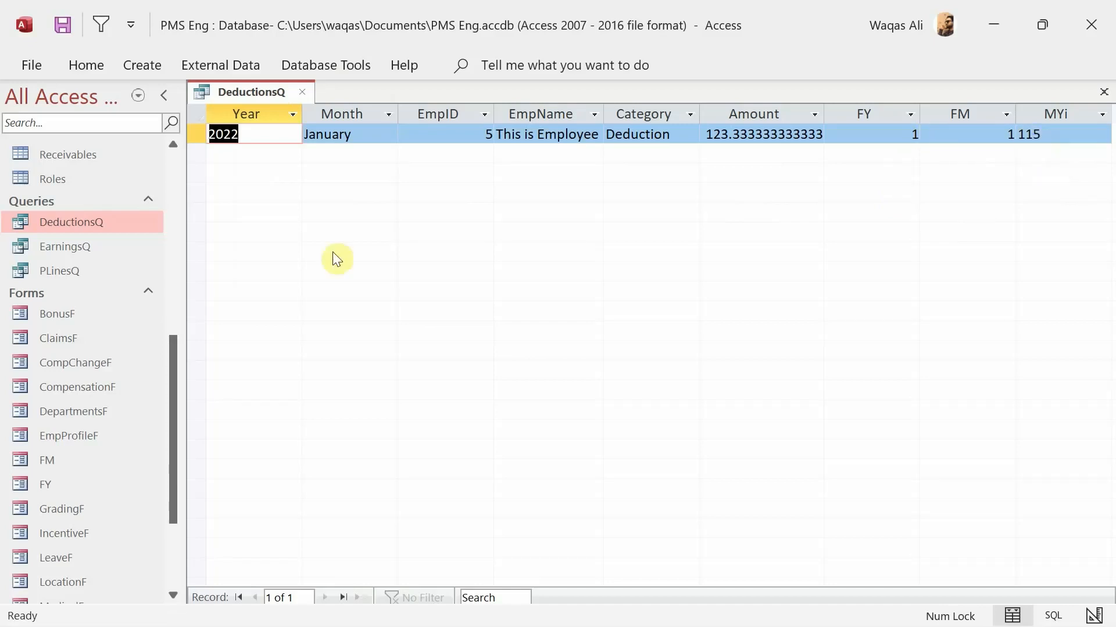
double_click(67, 246)
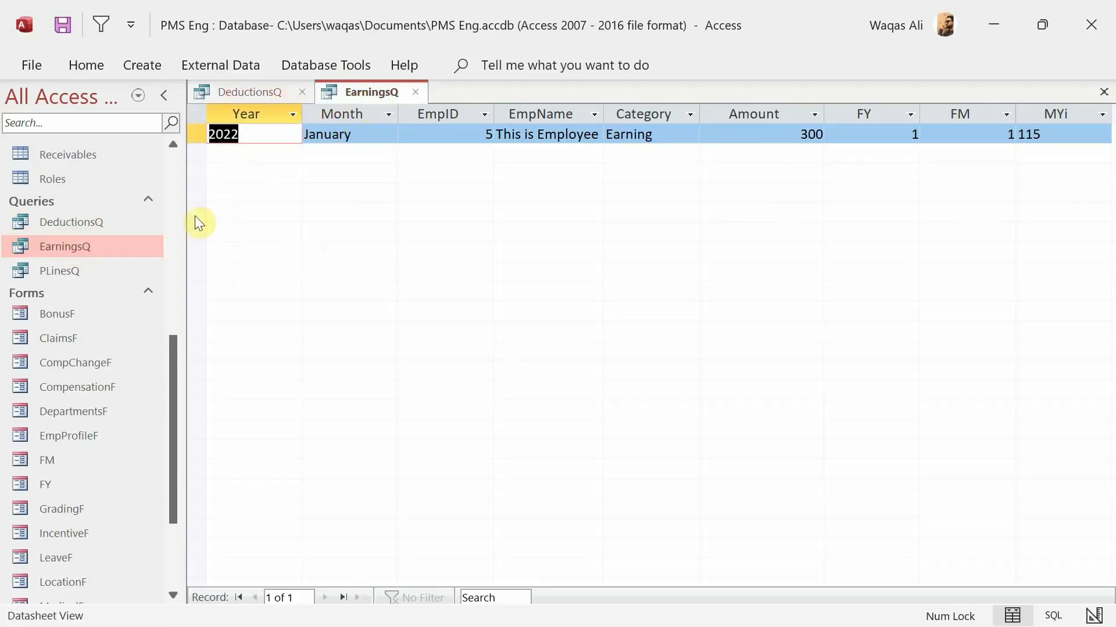
Open the Compensation and PLines tables and compare their fields with the EarningsQ and DeductionsQ datasheets
click(176, 213)
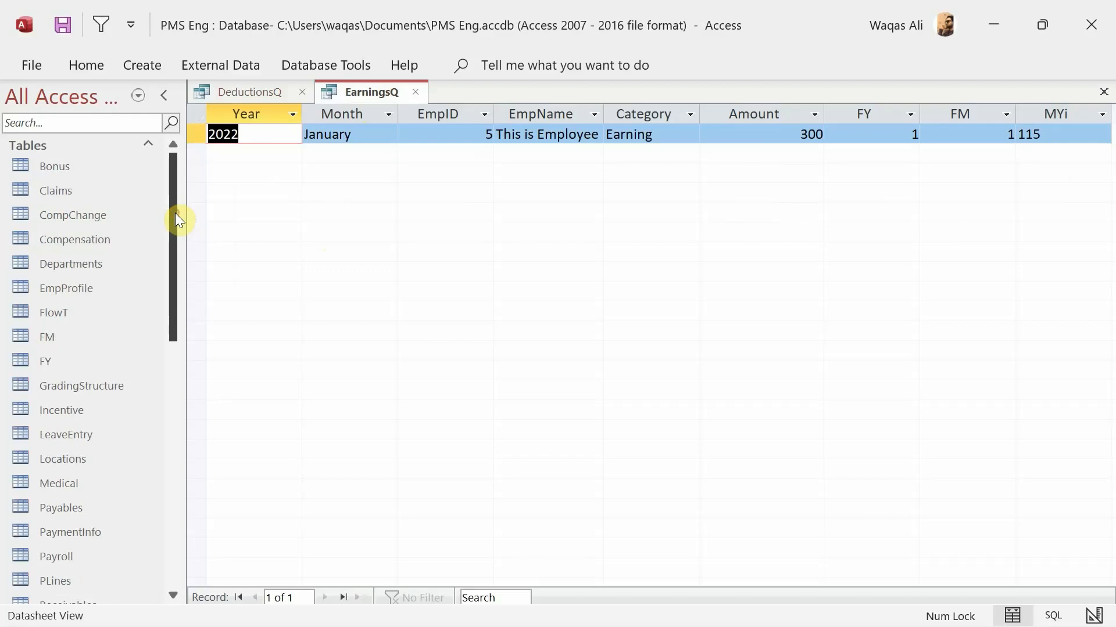
double_click(82, 246)
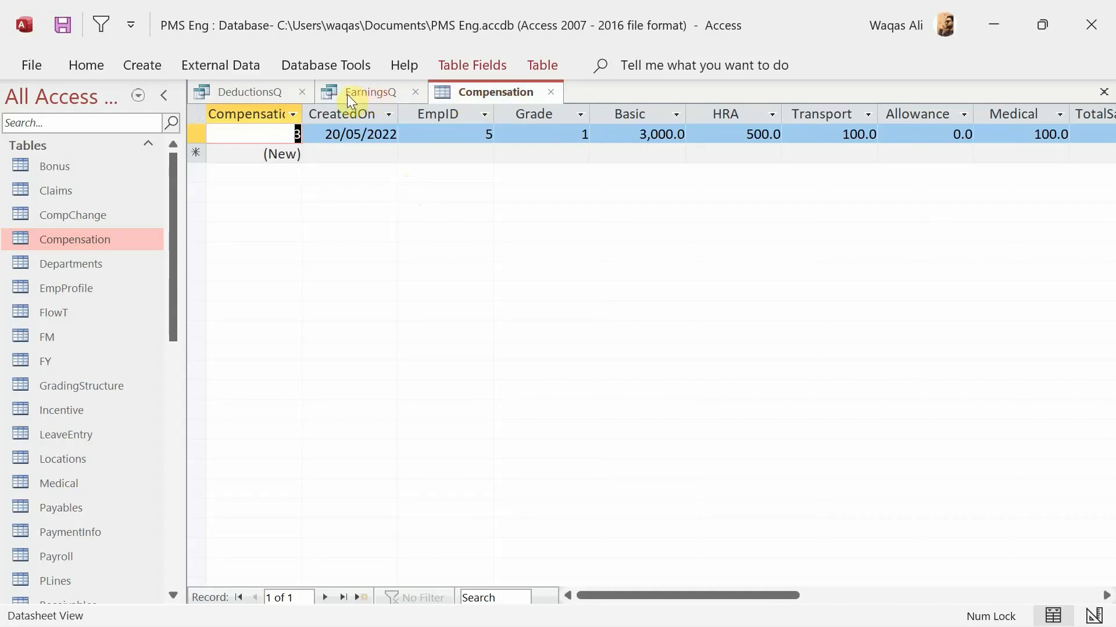
double_click(59, 587)
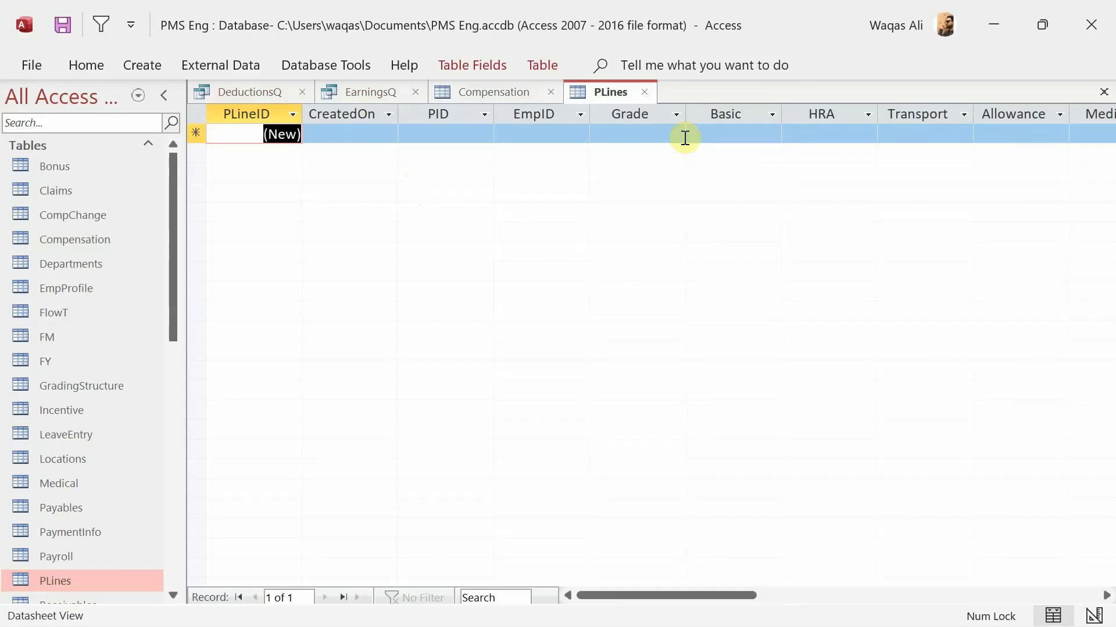
click(511, 95)
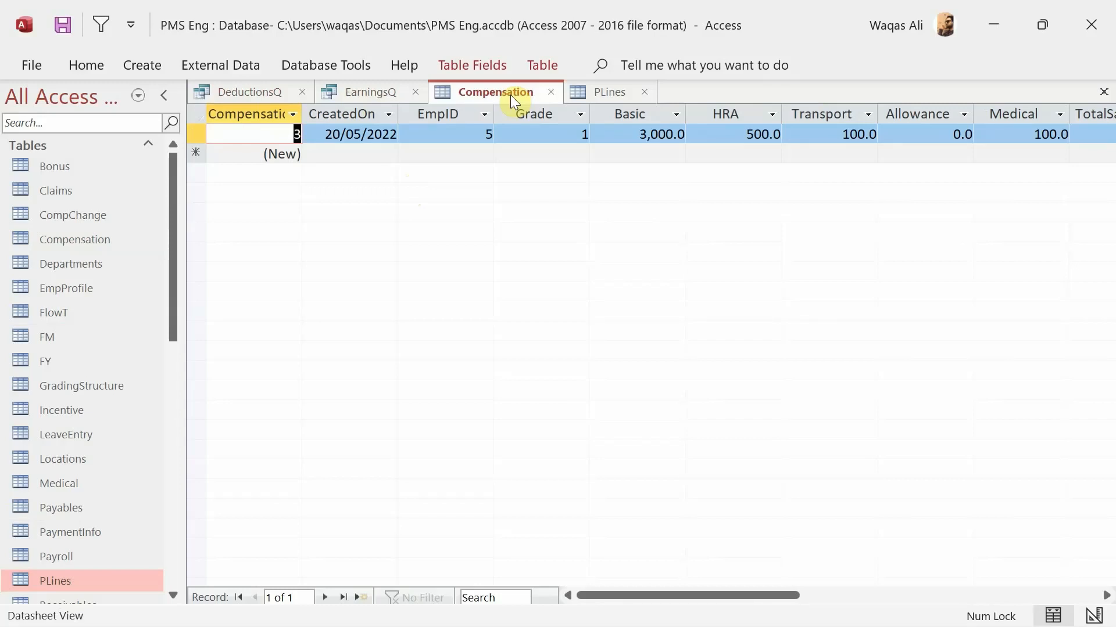
click(362, 90)
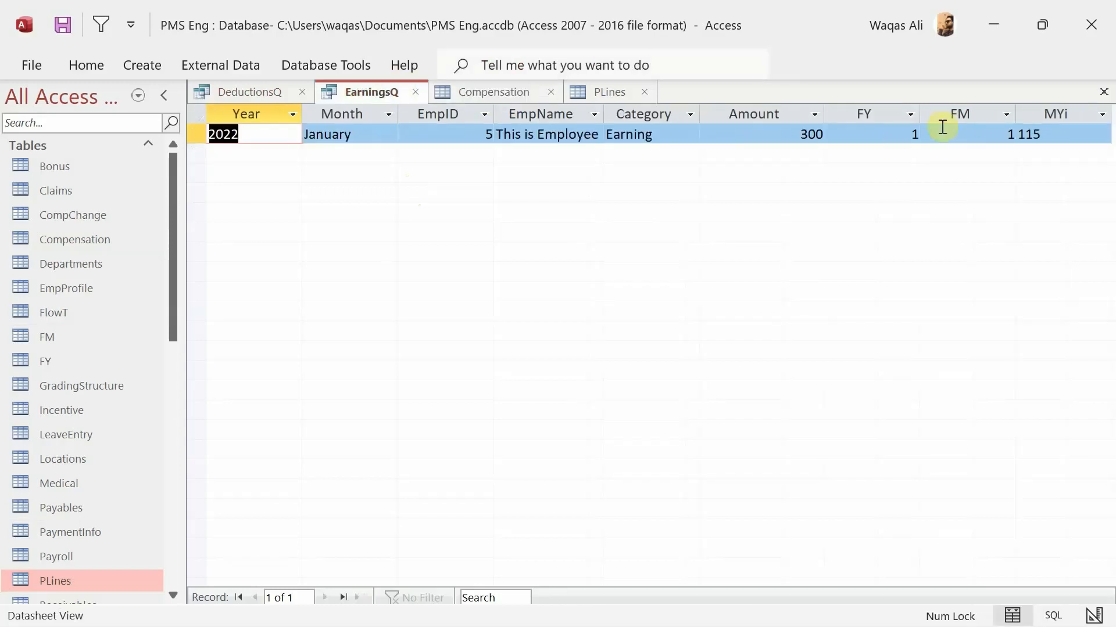
click(267, 87)
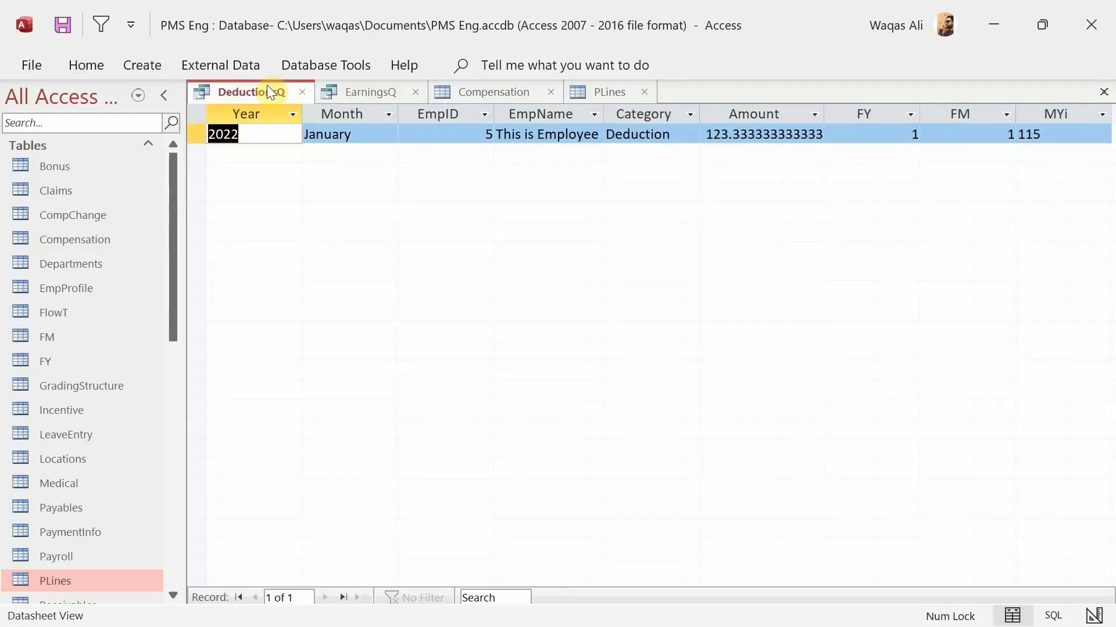